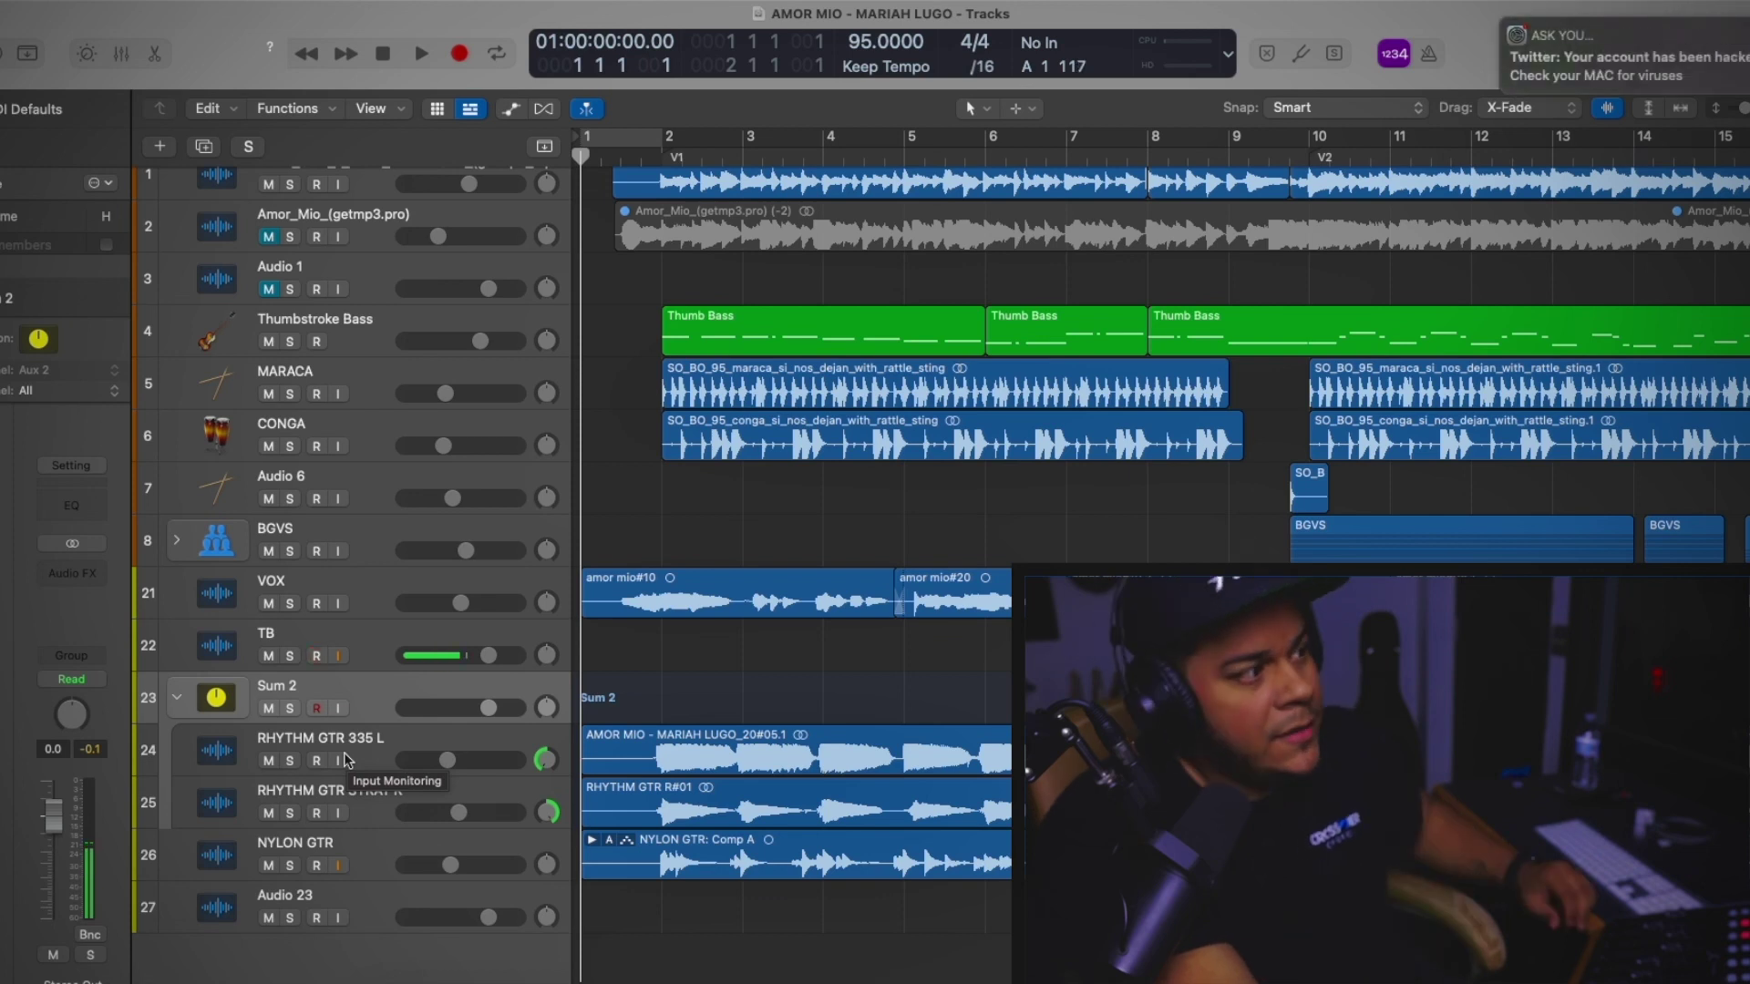
Select the RHYTHM GTR 335 L track, solo TB and Sum 2, and play back the stacked rhythm guitars
click(363, 740)
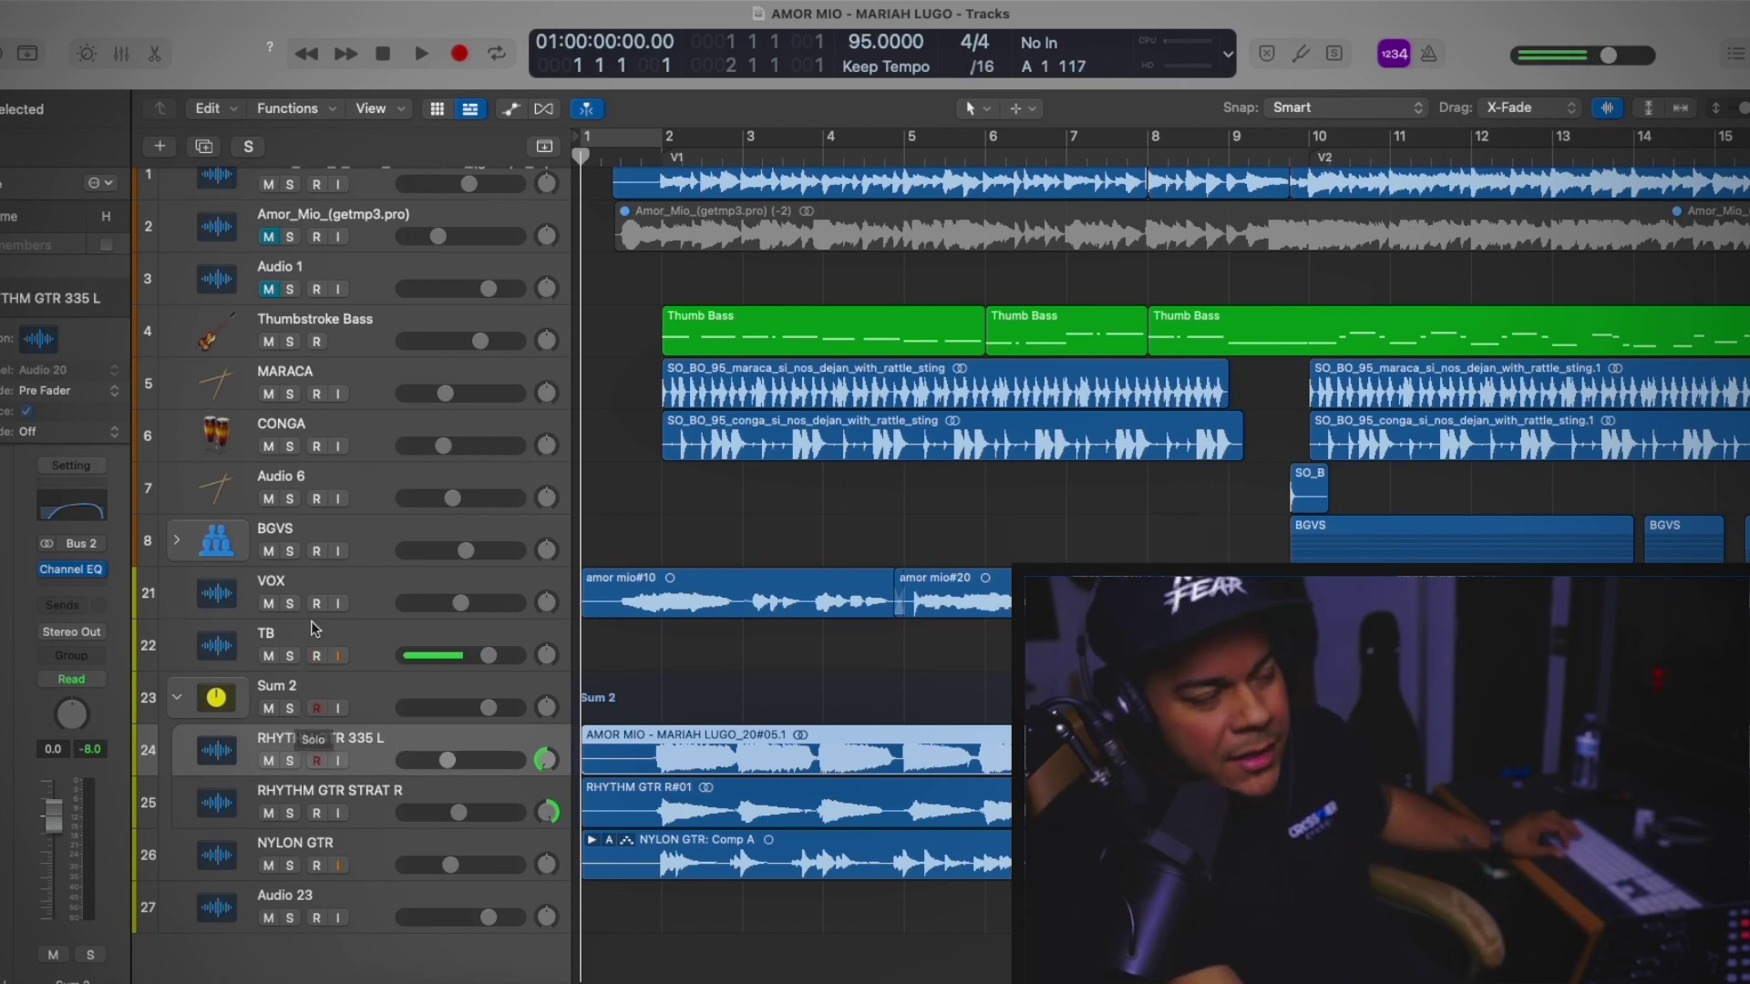
click(290, 656)
key(space)
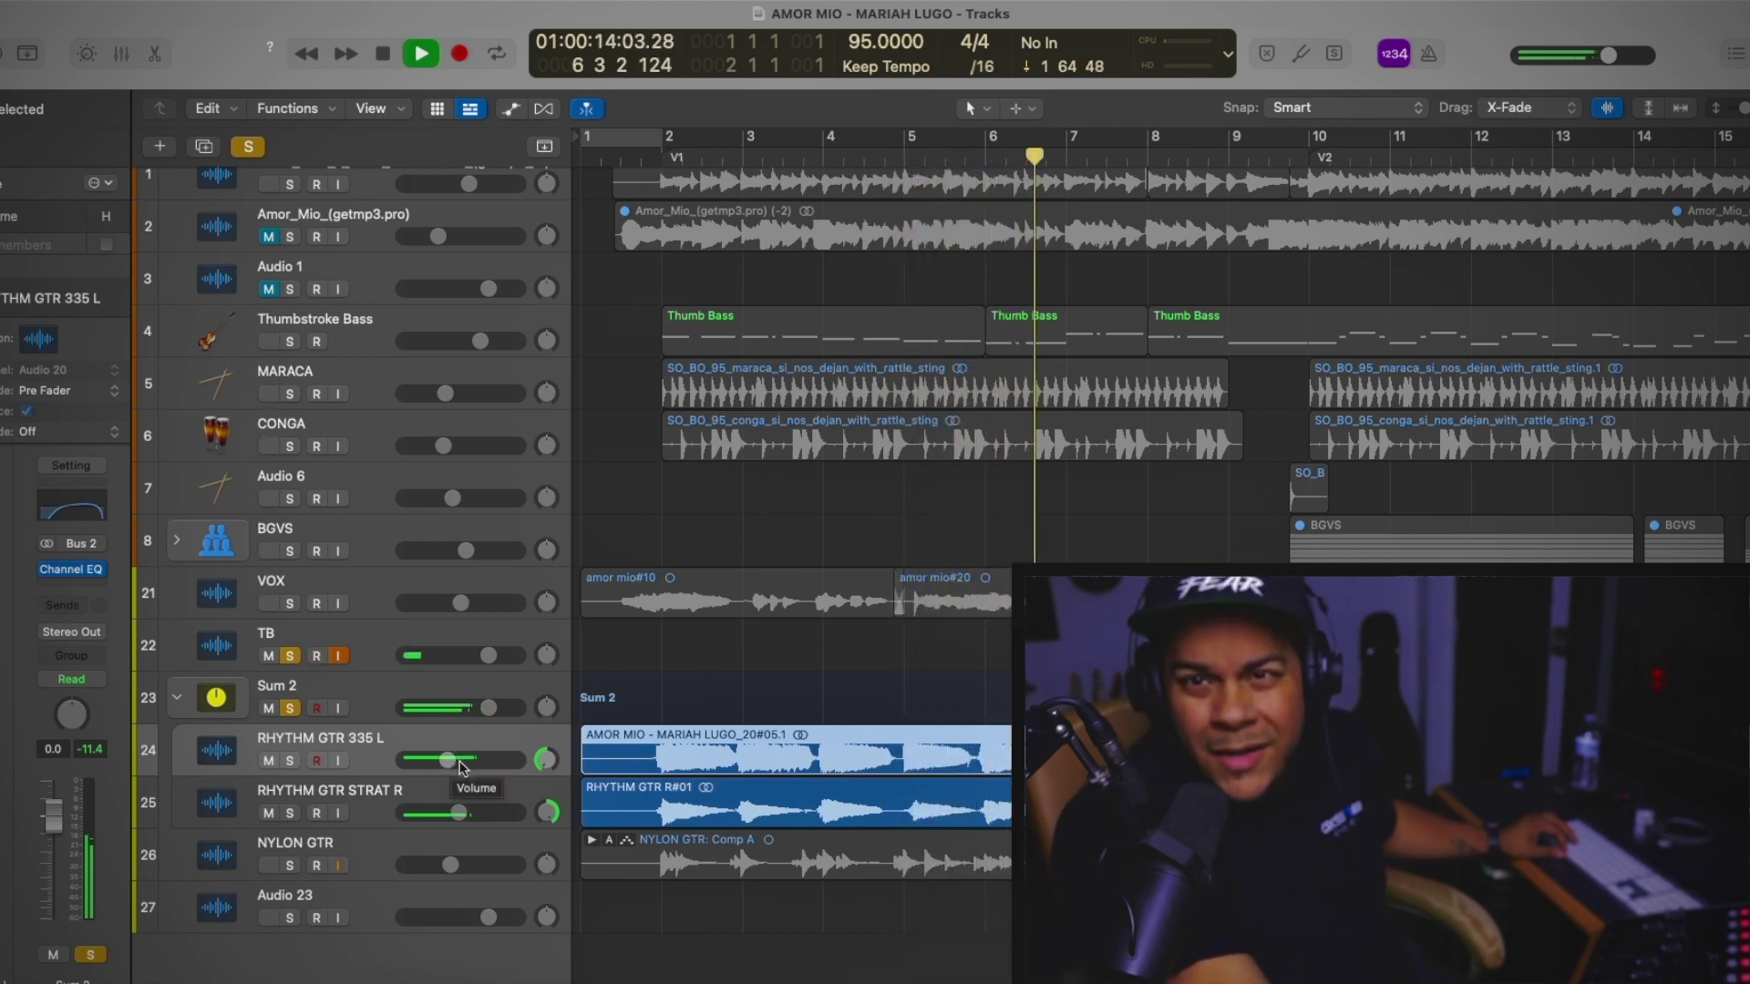
click(372, 643)
key(space)
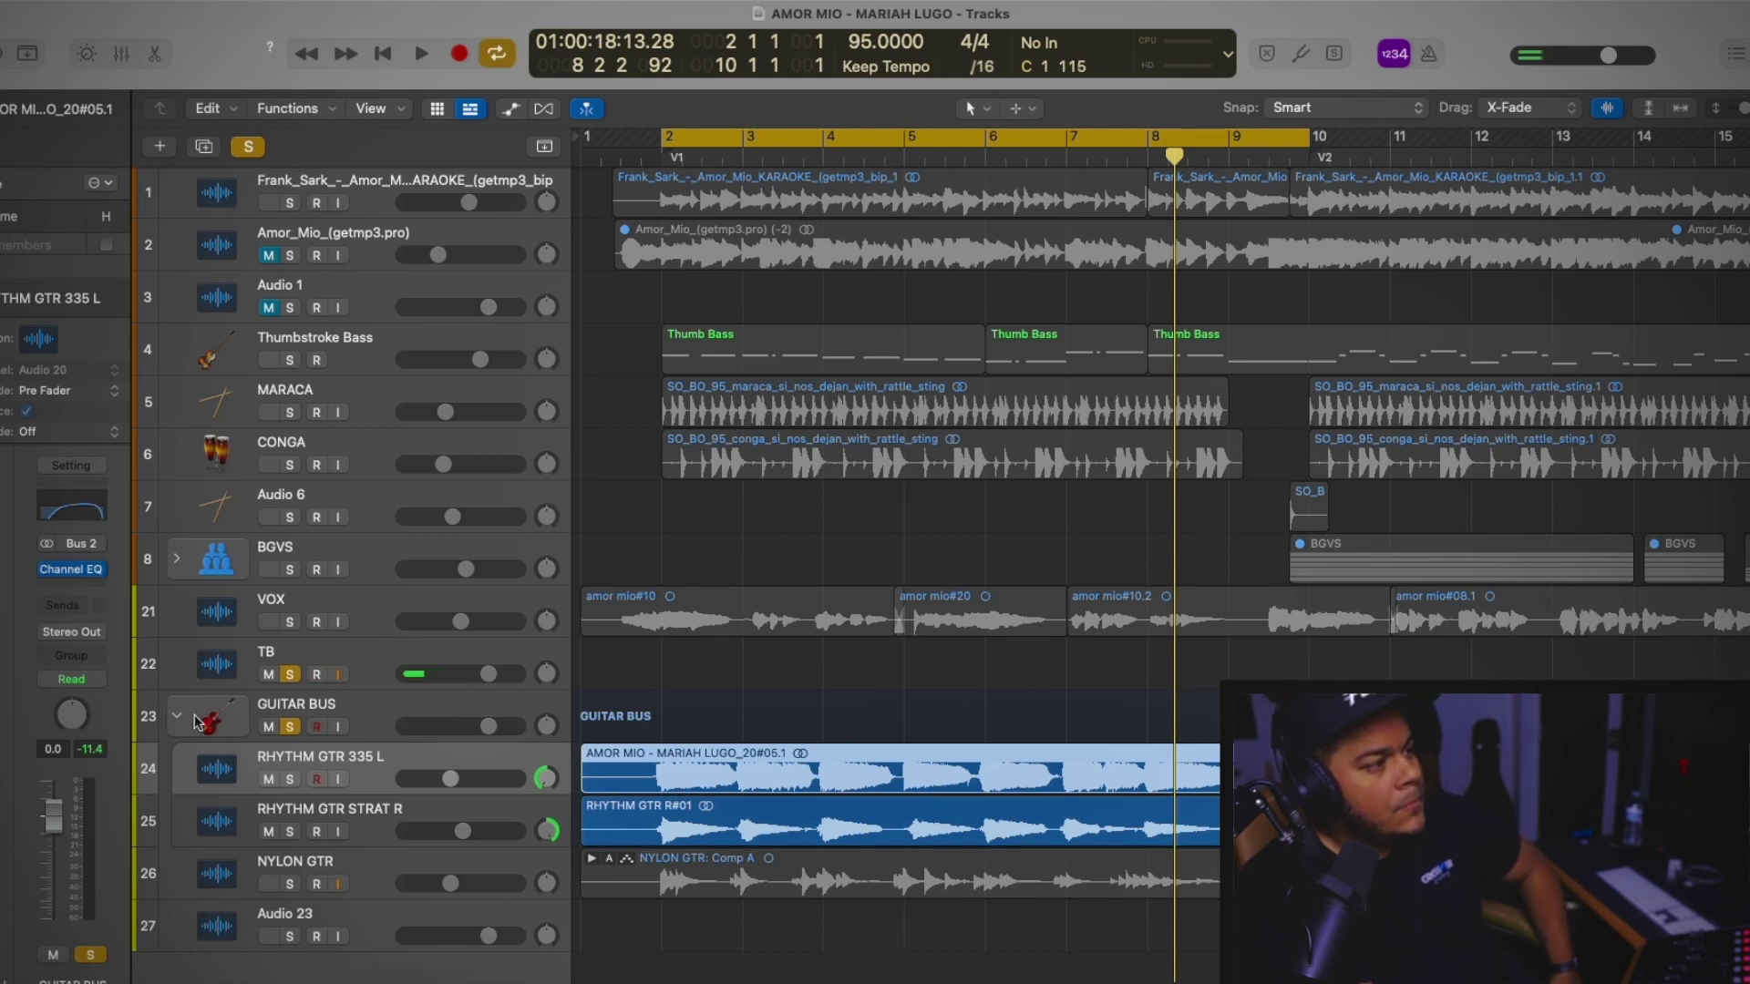
Open the Channel EQ on GUITAR BUS and compare it bypassed and active during playback
click(358, 717)
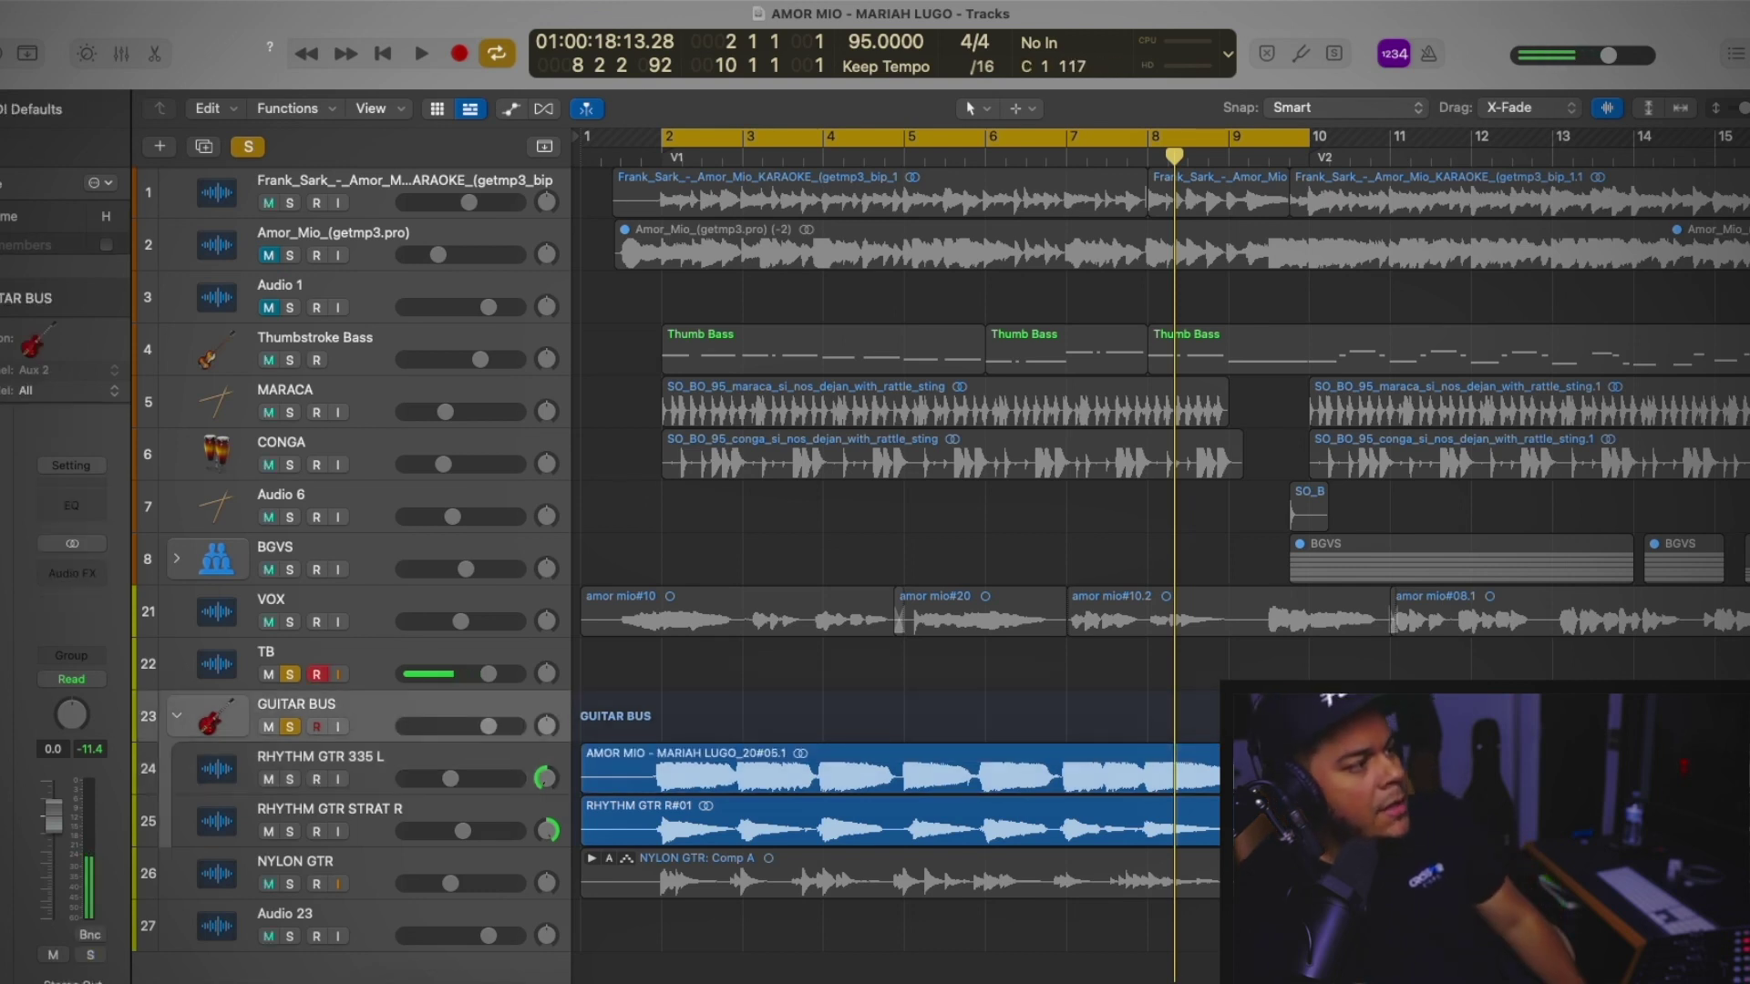
key(v)
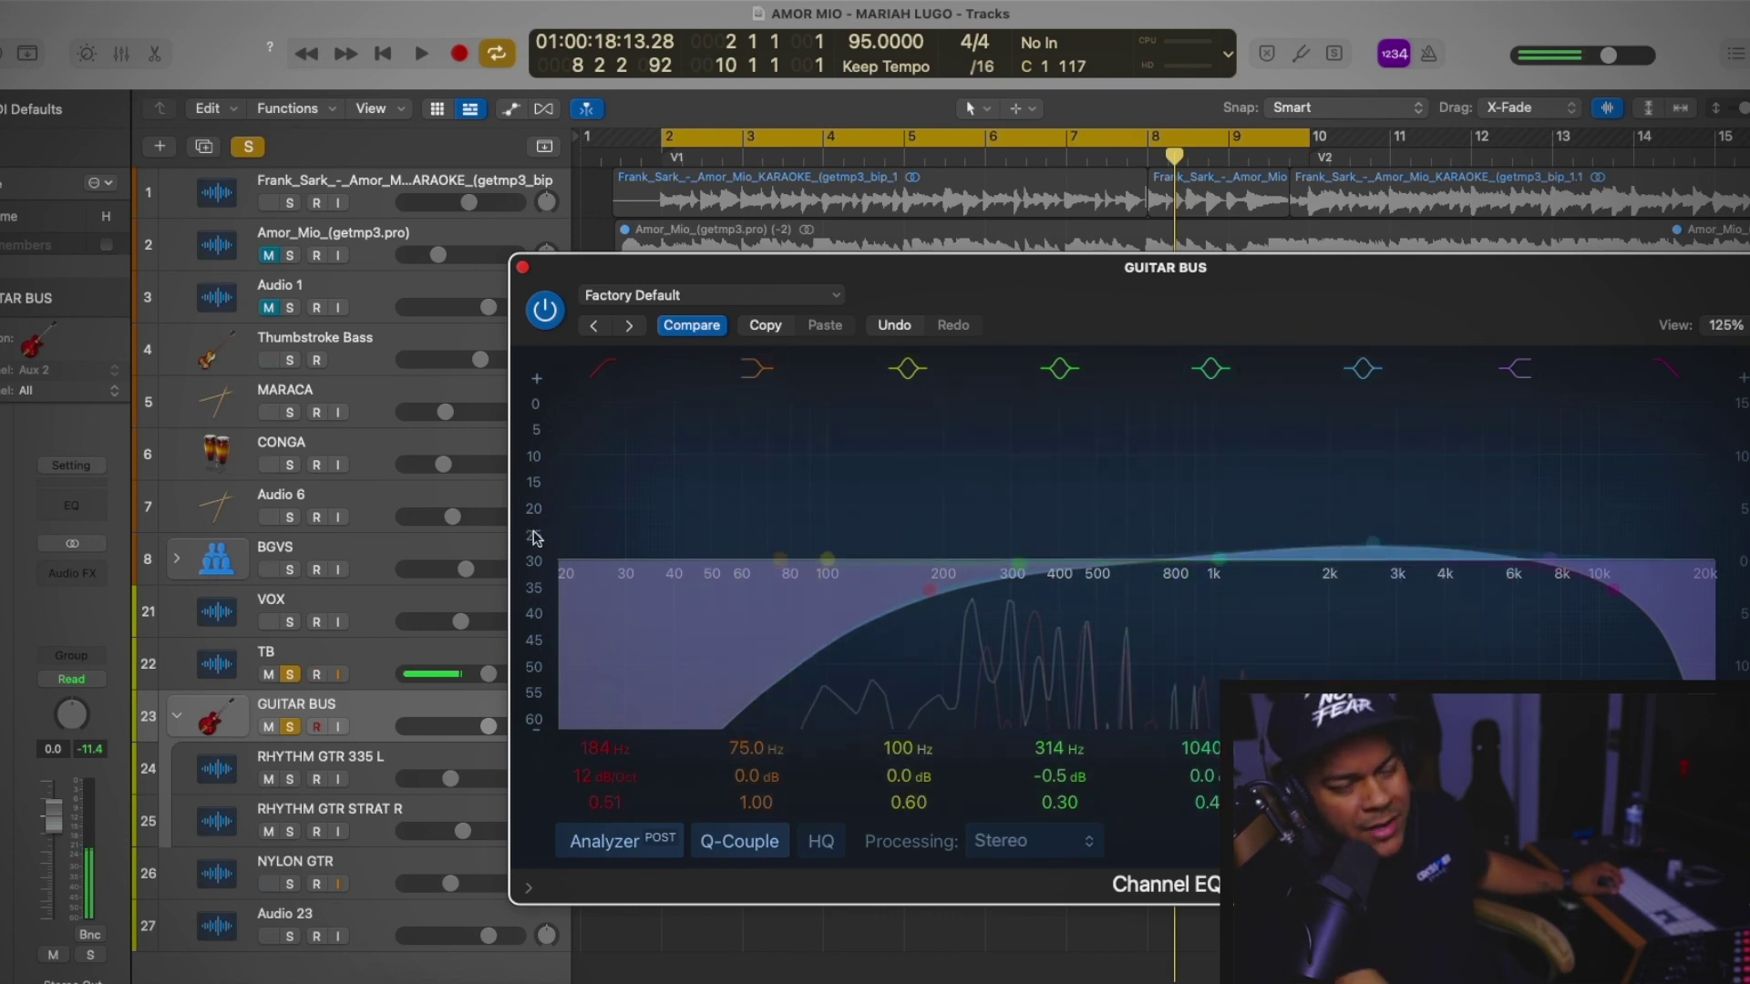
key(space)
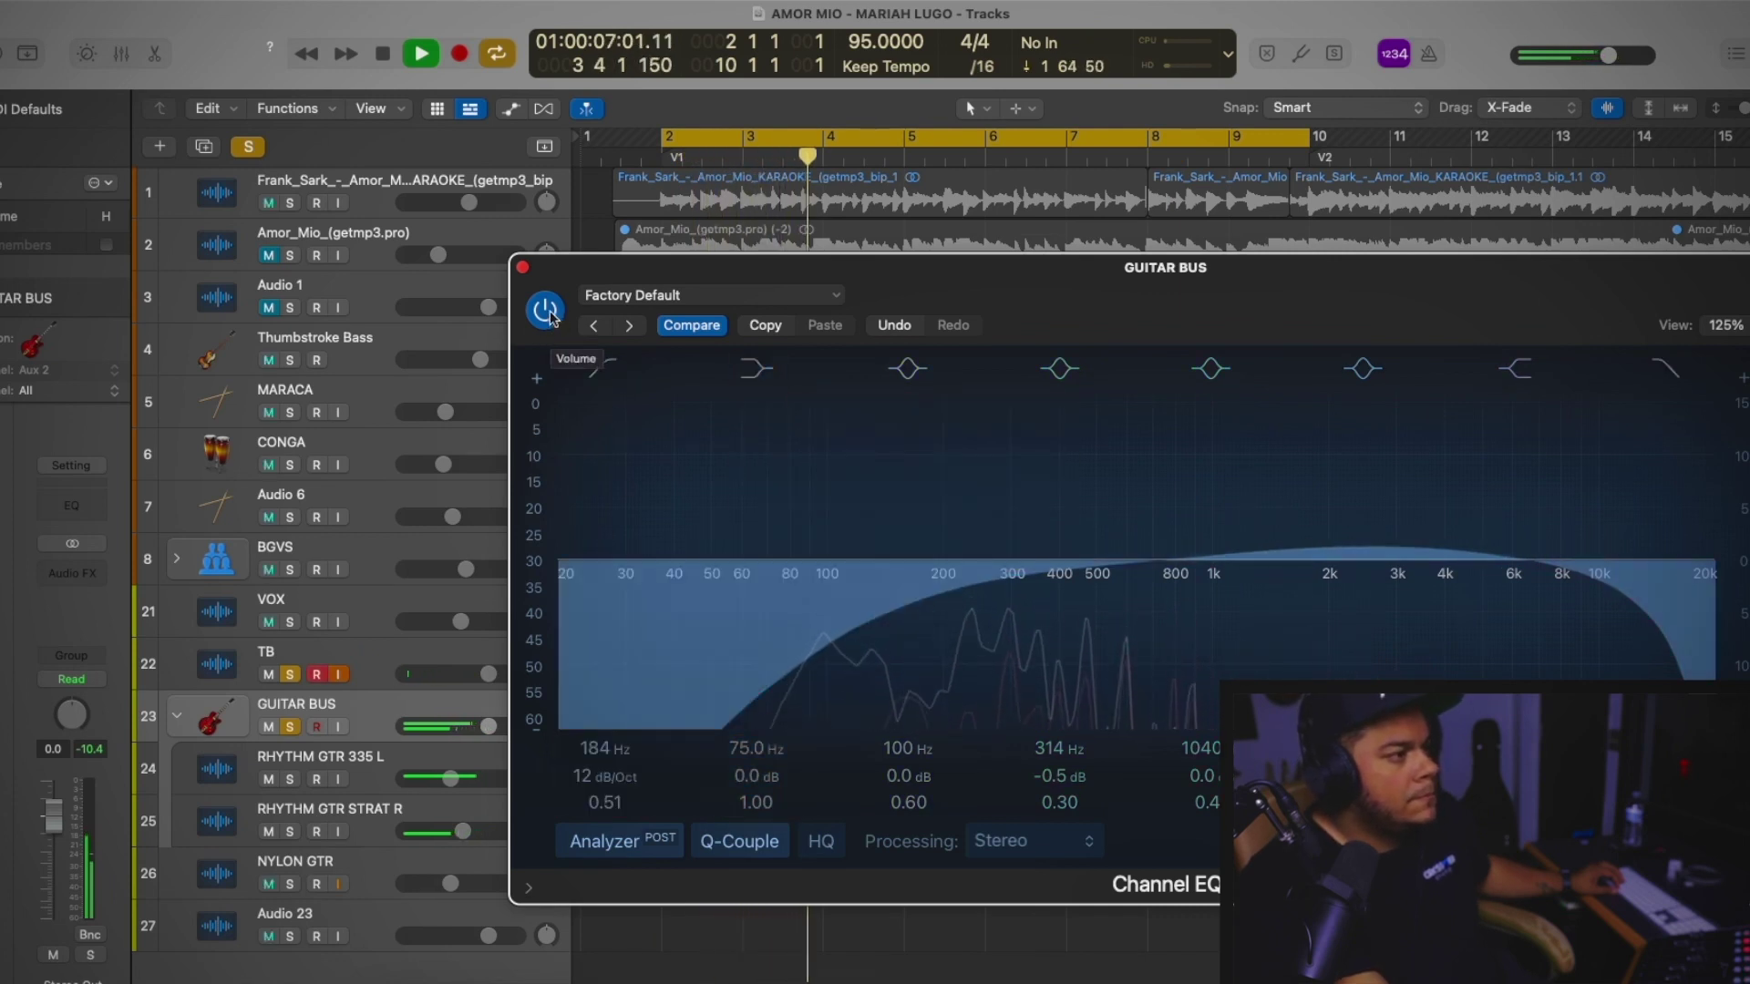
click(551, 322)
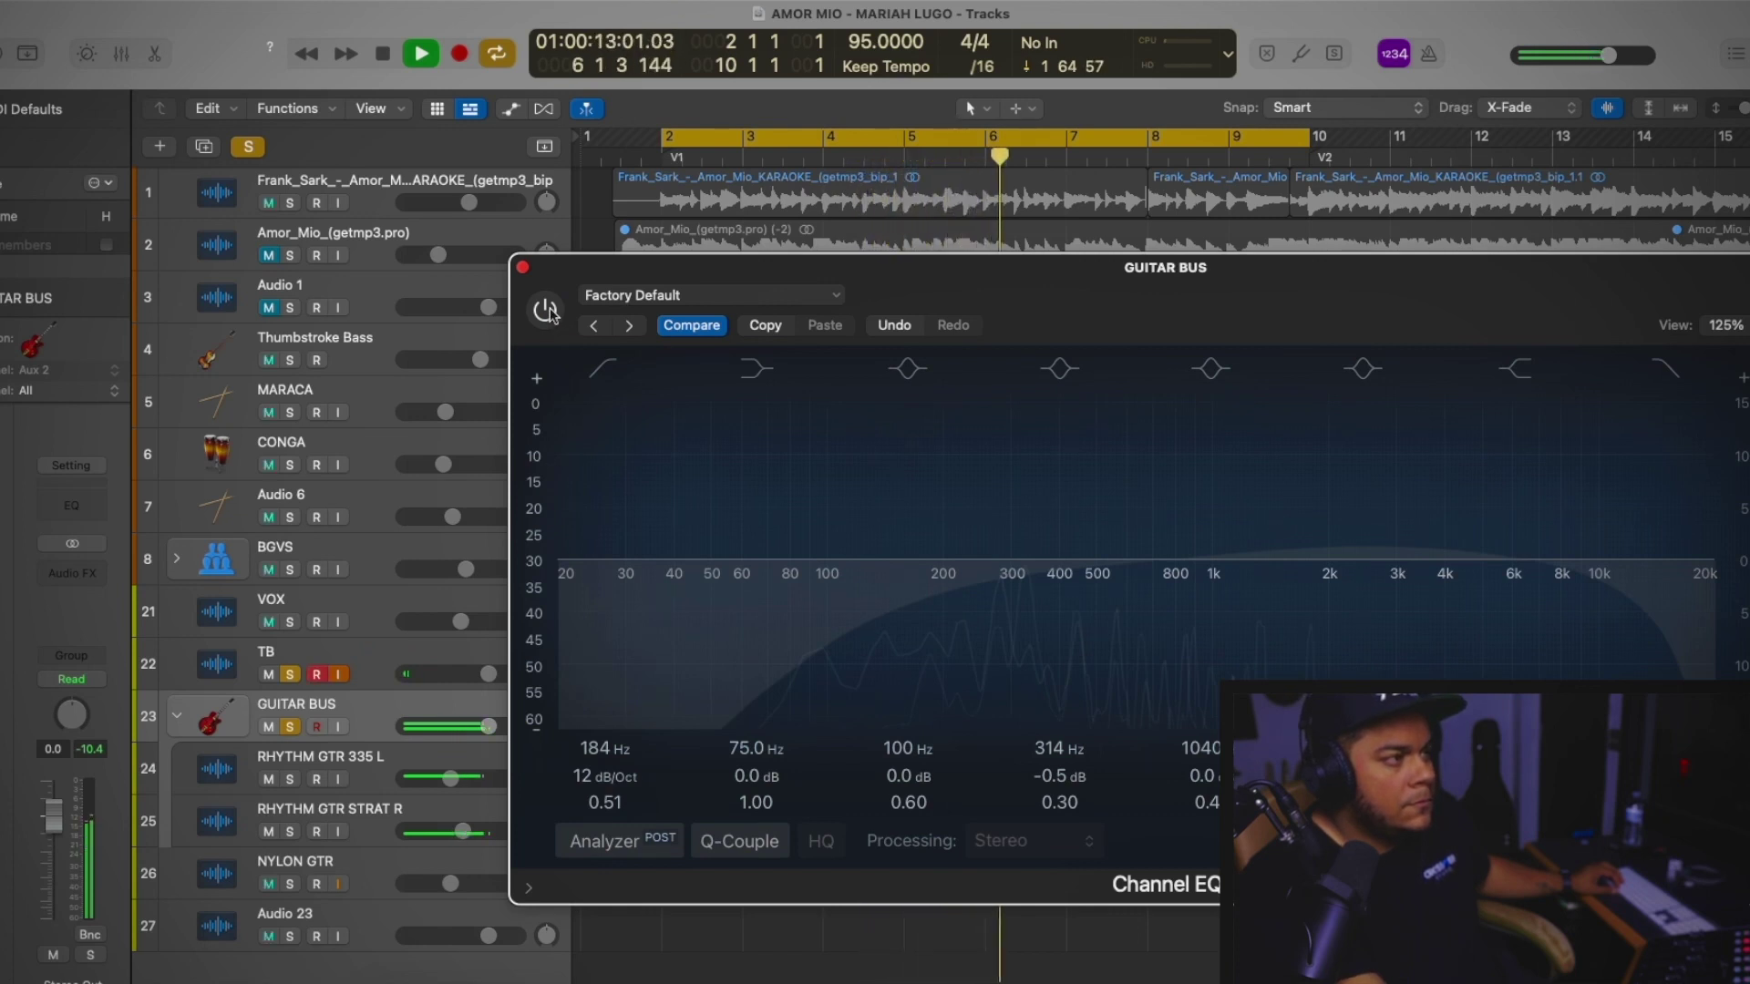
click(548, 313)
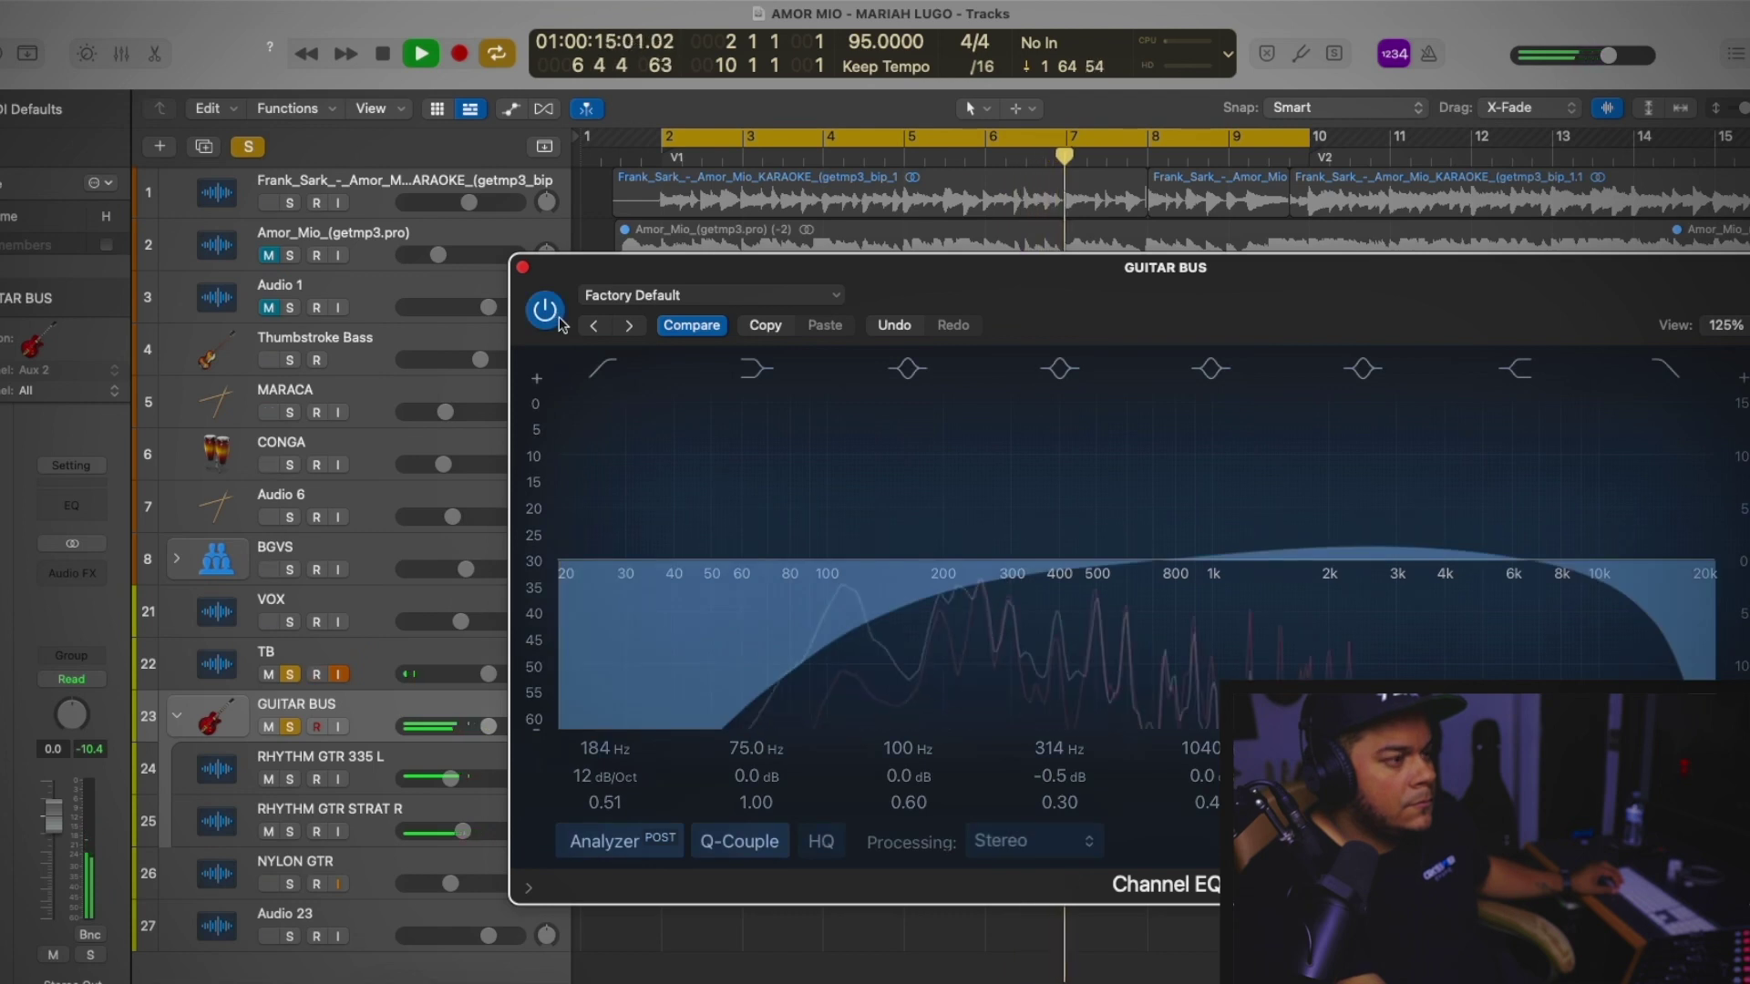
Set the low cut of the GUITAR BUS Channel EQ to 248 Hz, close the EQ and stop playback
drag(936, 589, 570, 584)
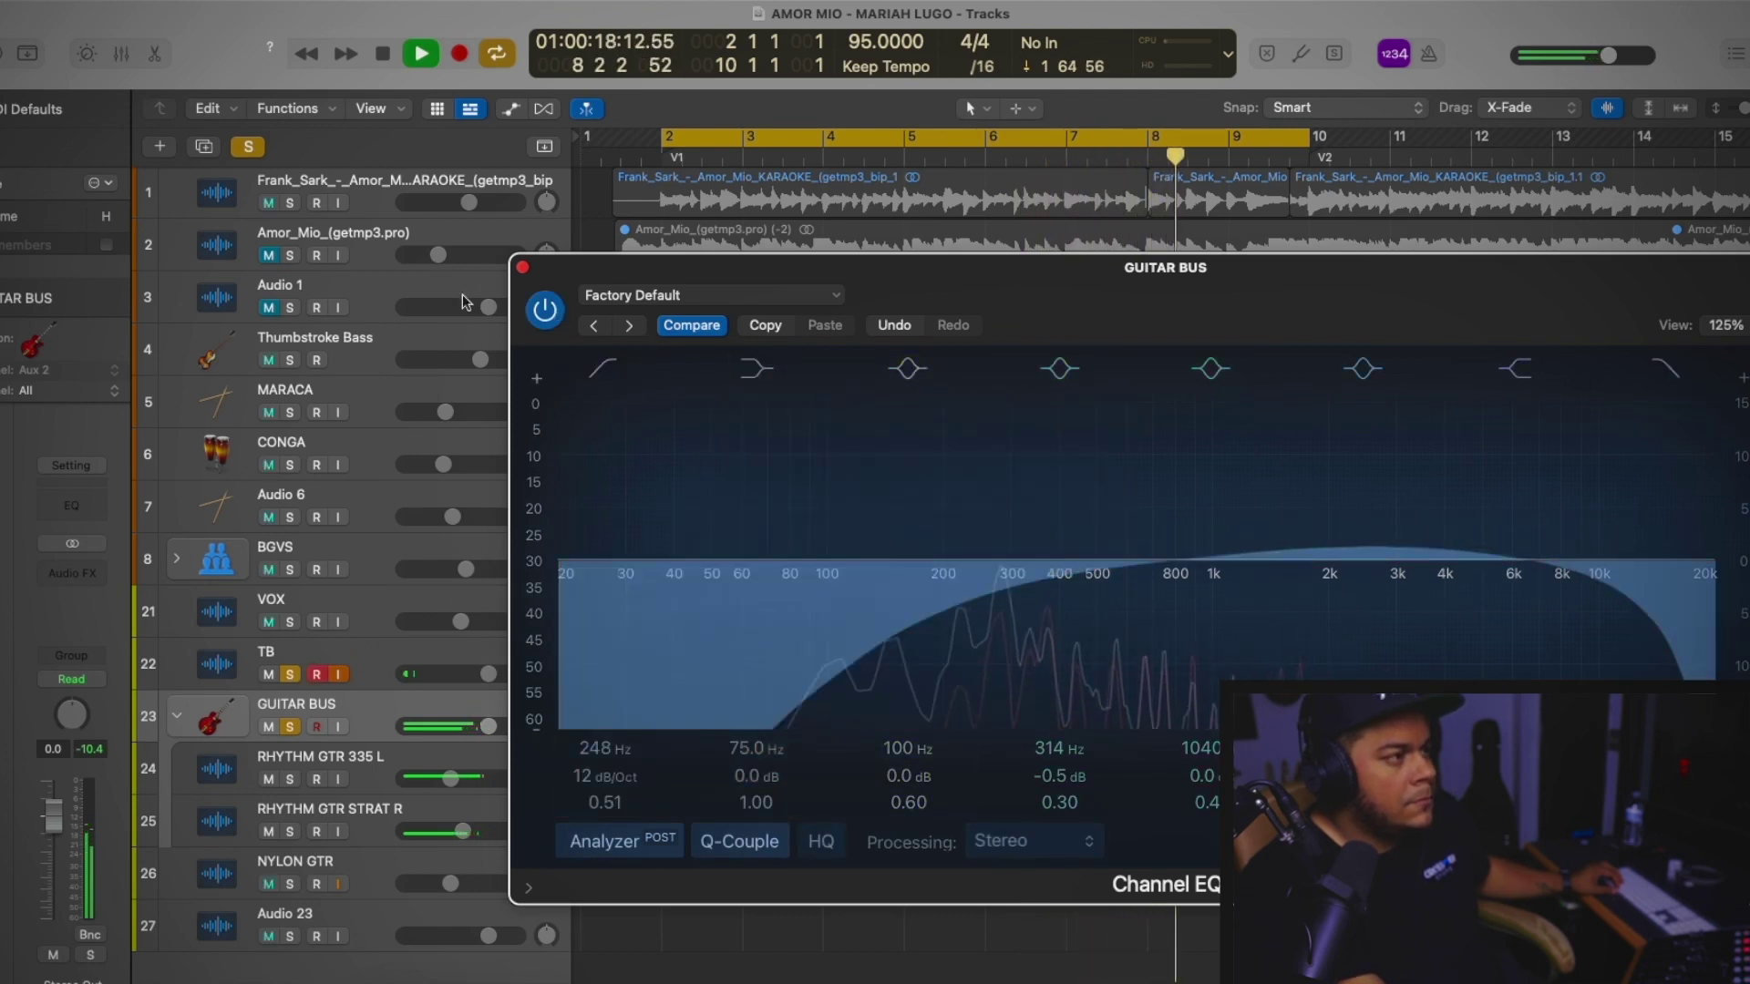
click(522, 266)
key(space)
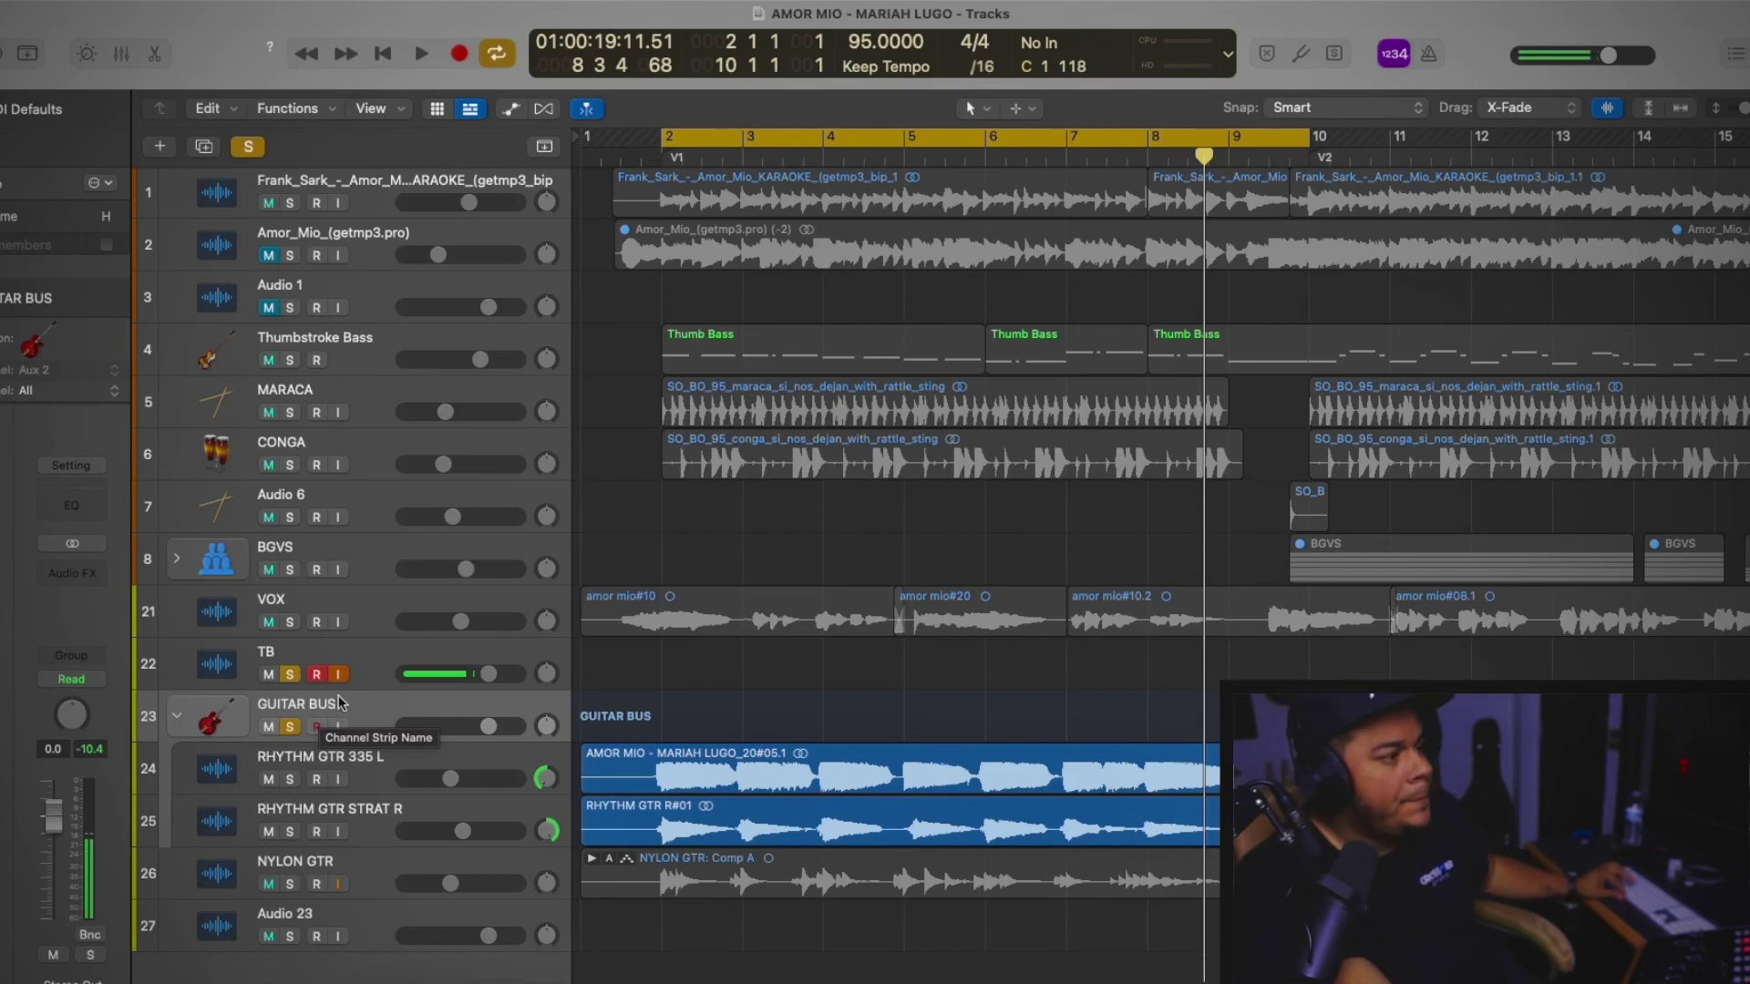
Insert a stereo Compressor on GUITAR BUS while the cycle region plays
key(space)
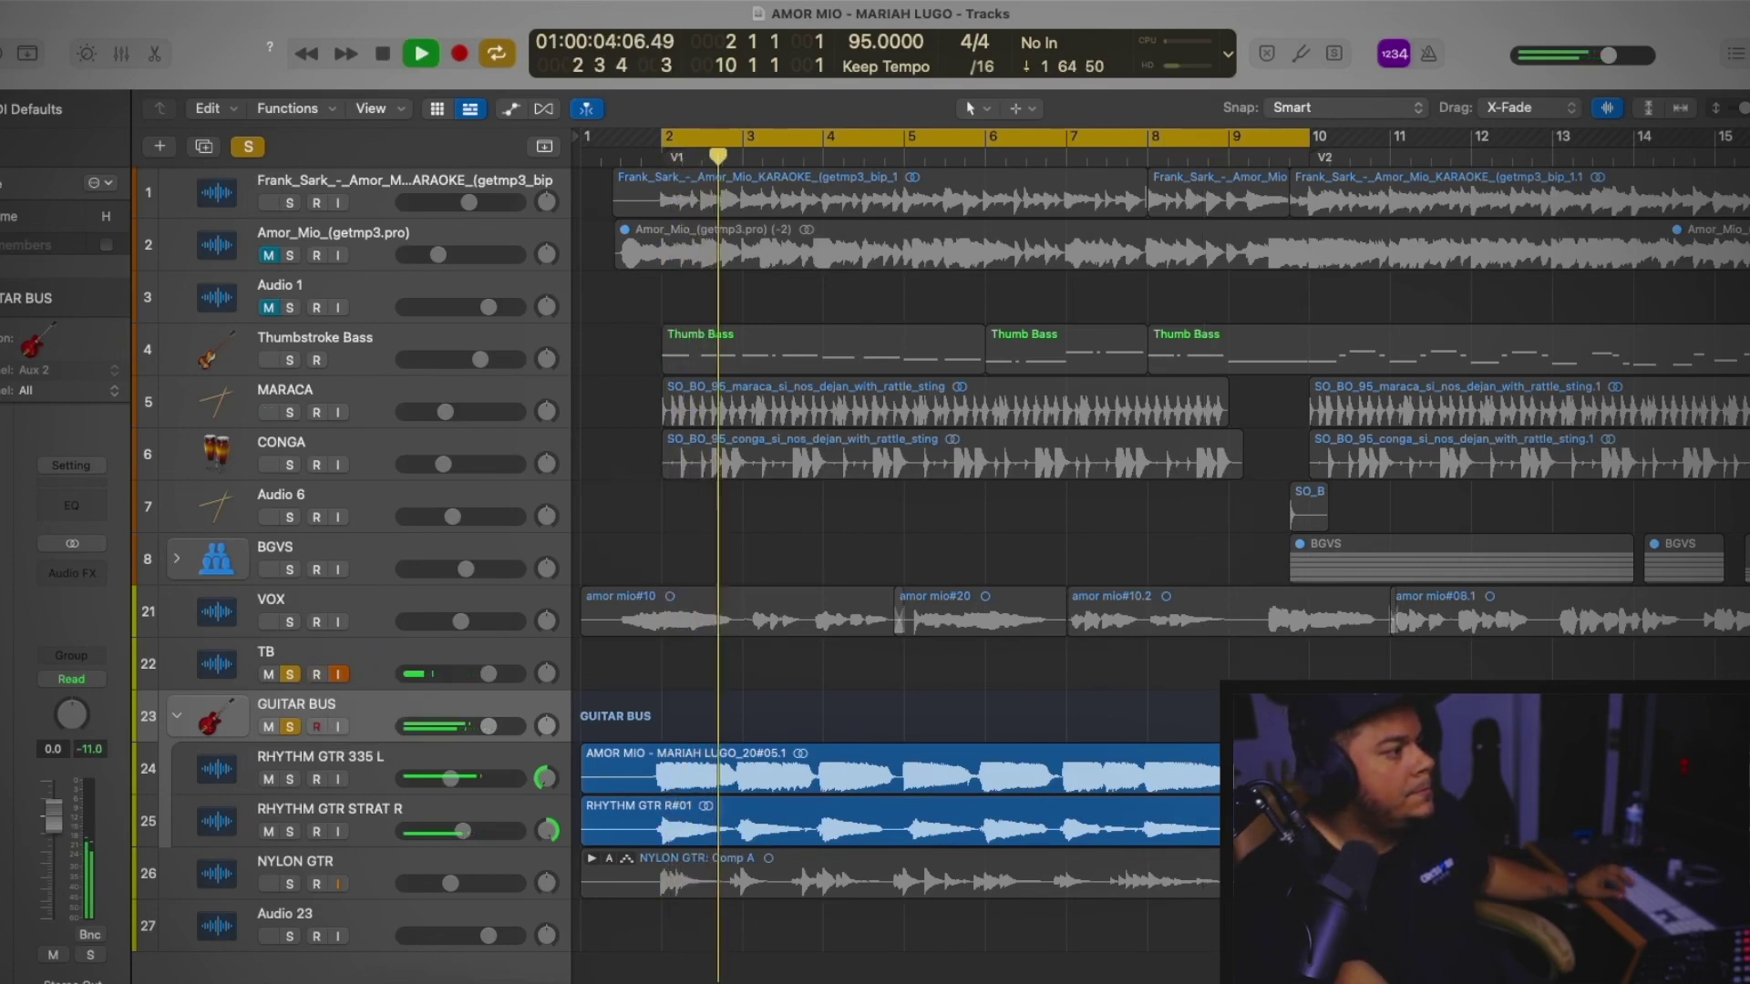
click(72, 572)
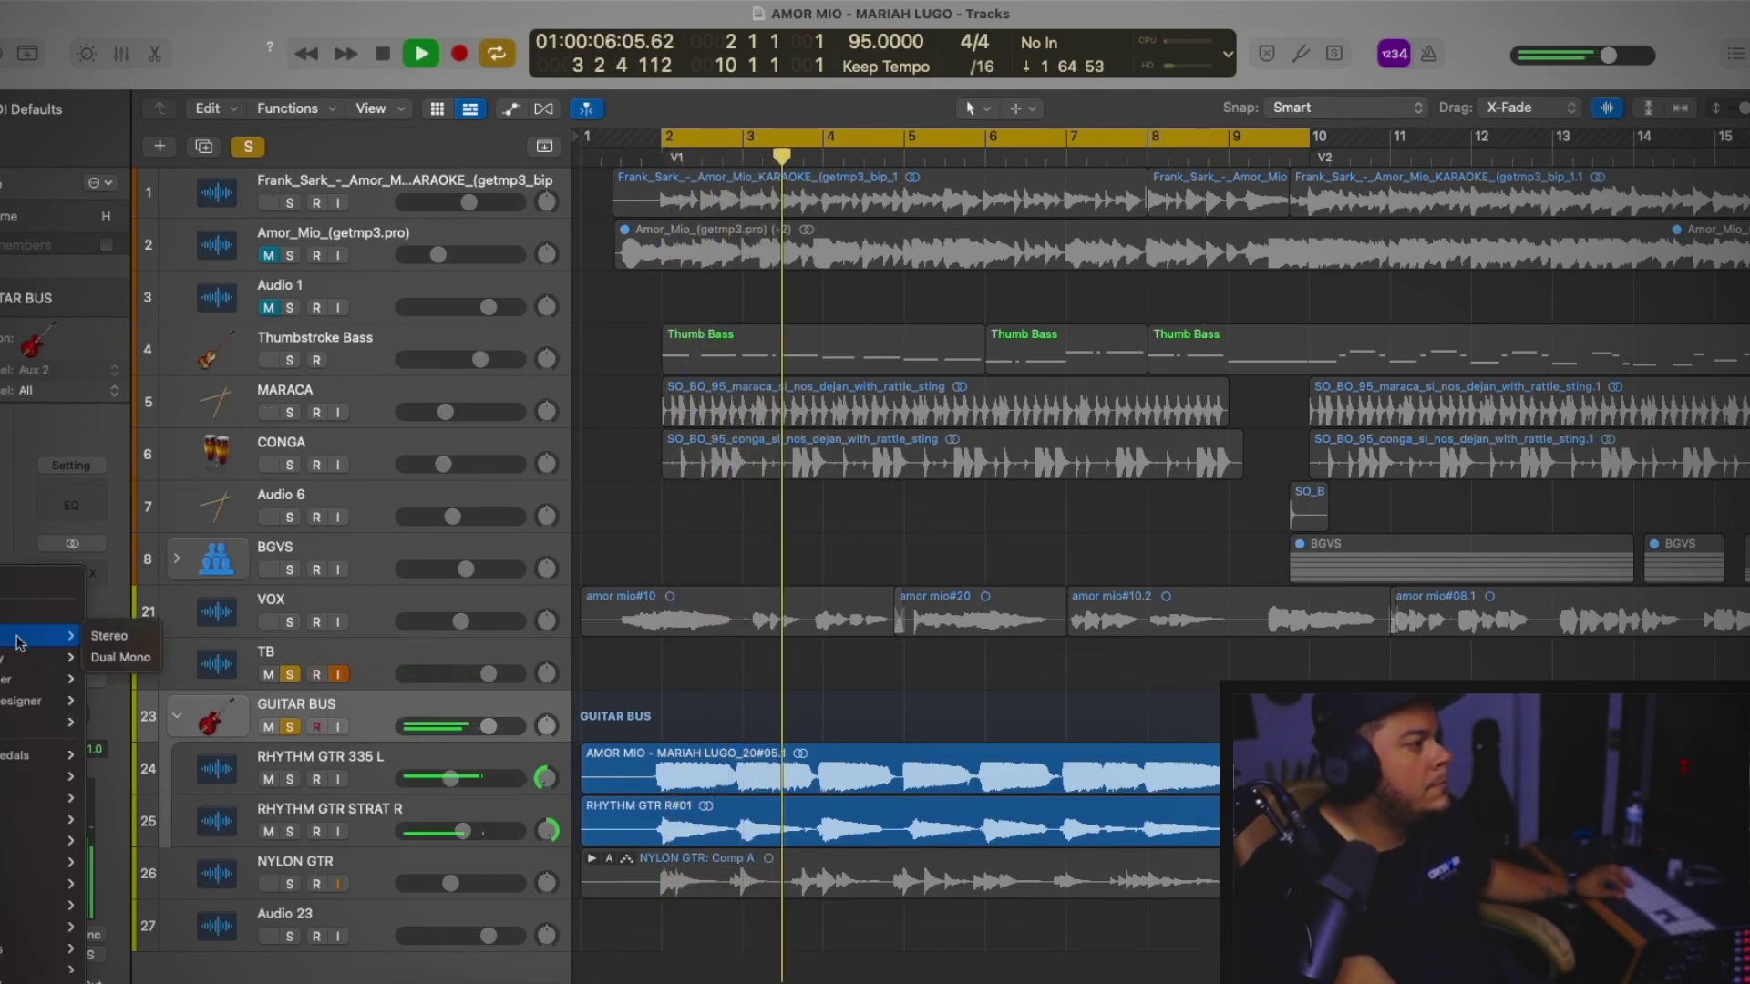
mouse_move(41, 819)
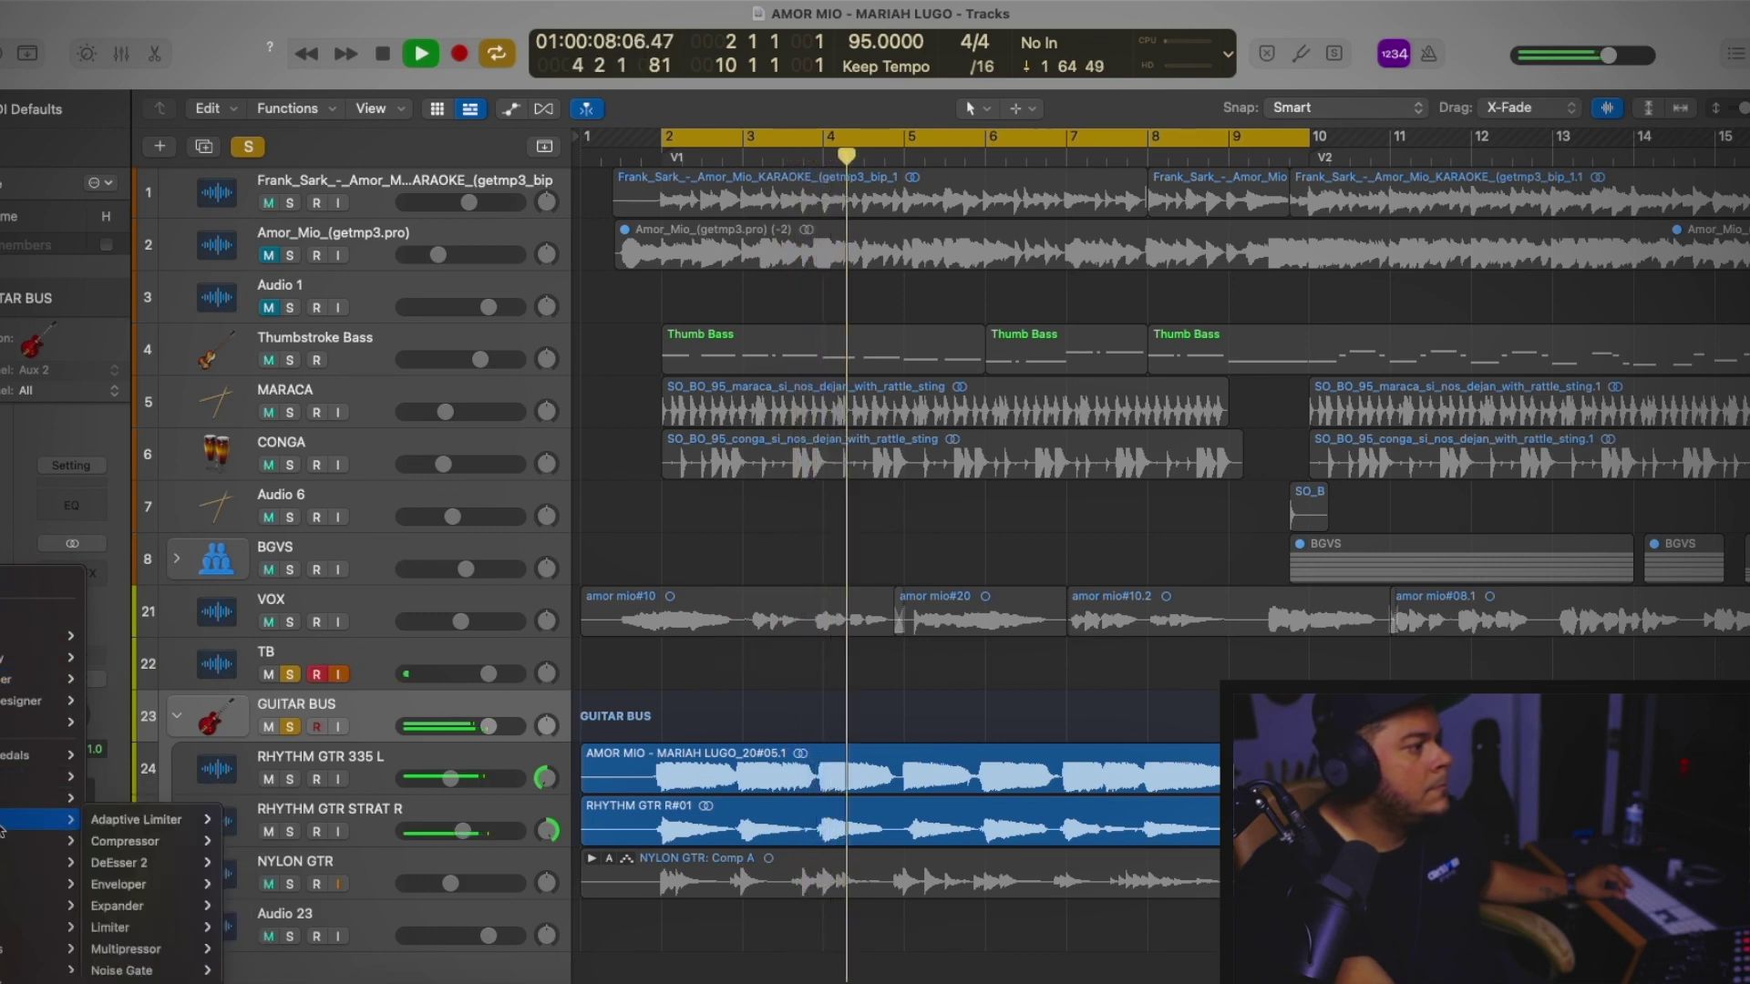
mouse_move(135, 839)
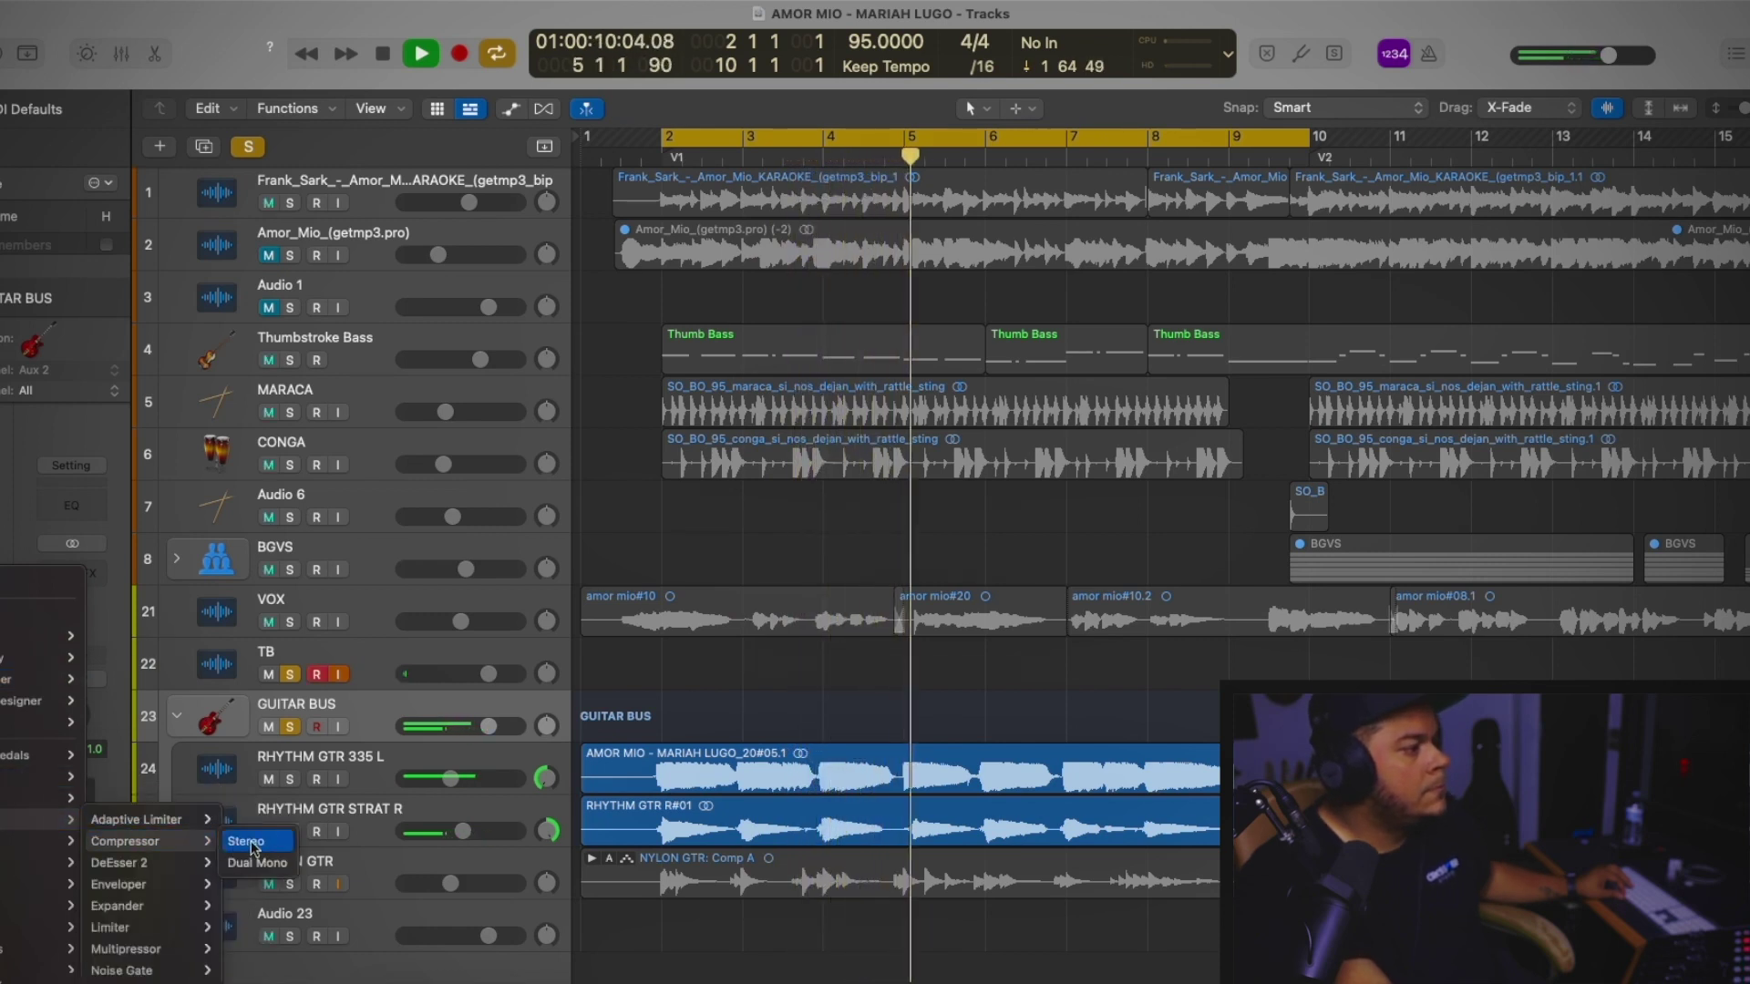
click(259, 841)
Adjust the compressor's threshold and attack, and choose the Studio FET circuit type
mouse_move(793, 740)
mouse_move(793, 740)
mouse_down()
mouse_move(764, 749)
mouse_move(787, 736)
mouse_up()
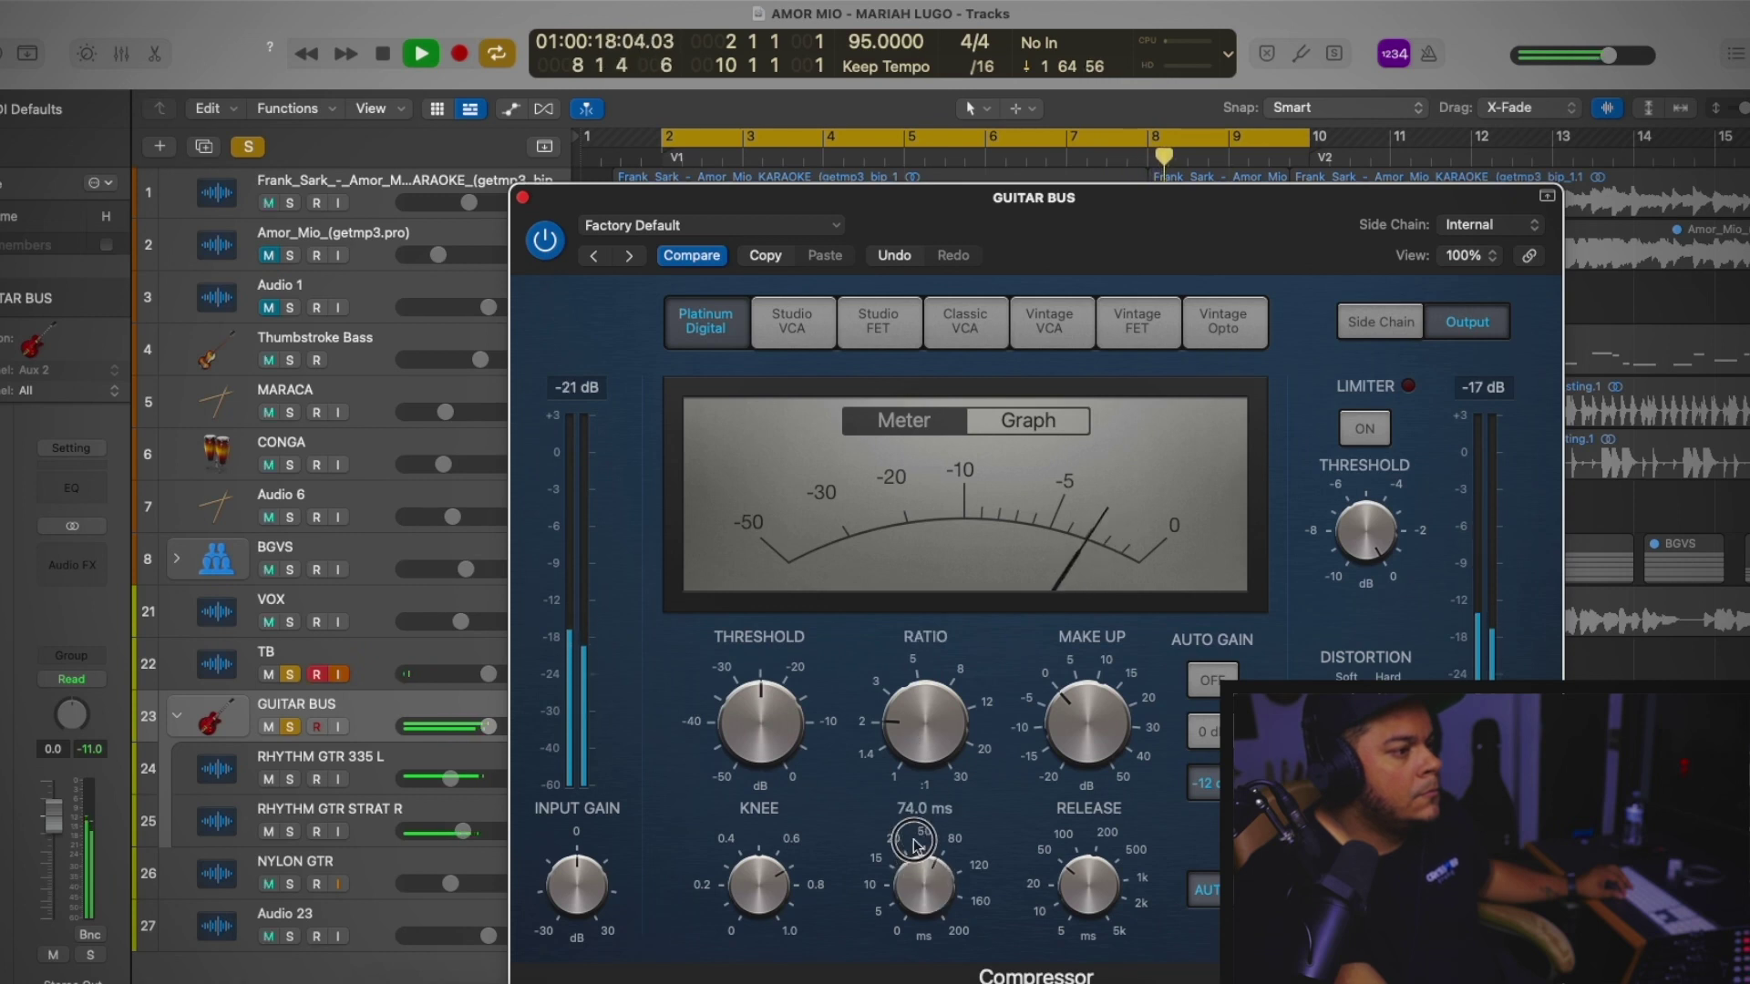
drag(922, 857, 916, 861)
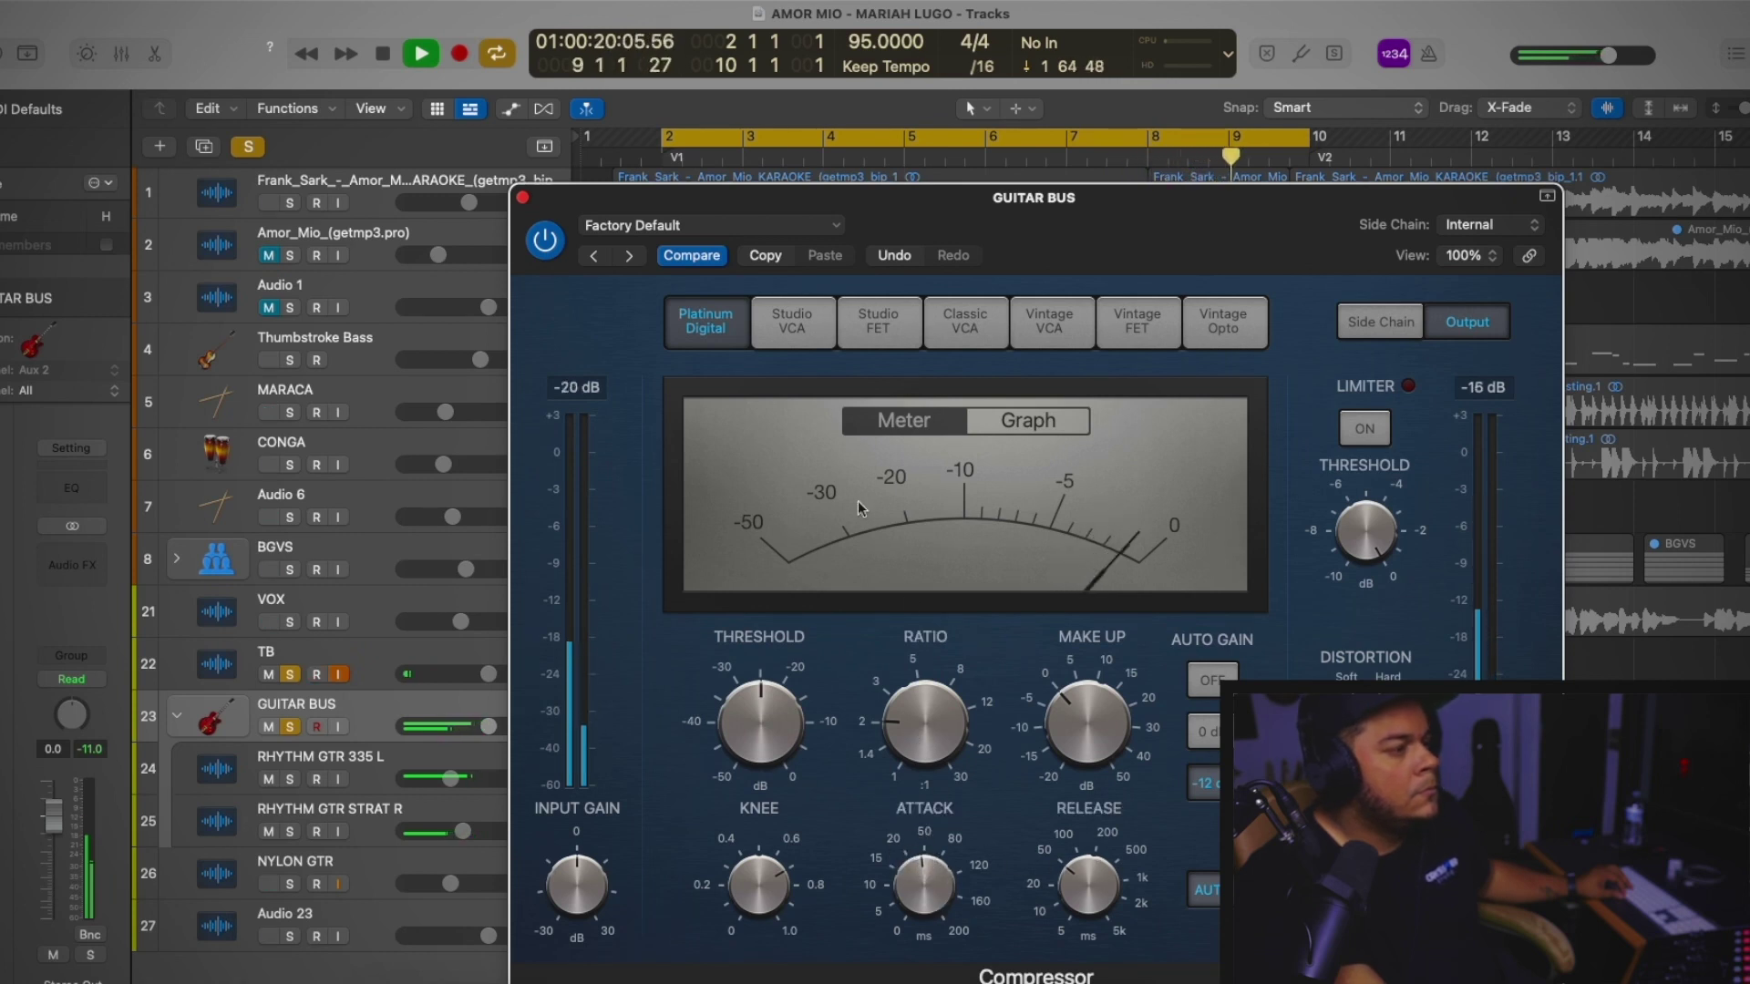
click(806, 333)
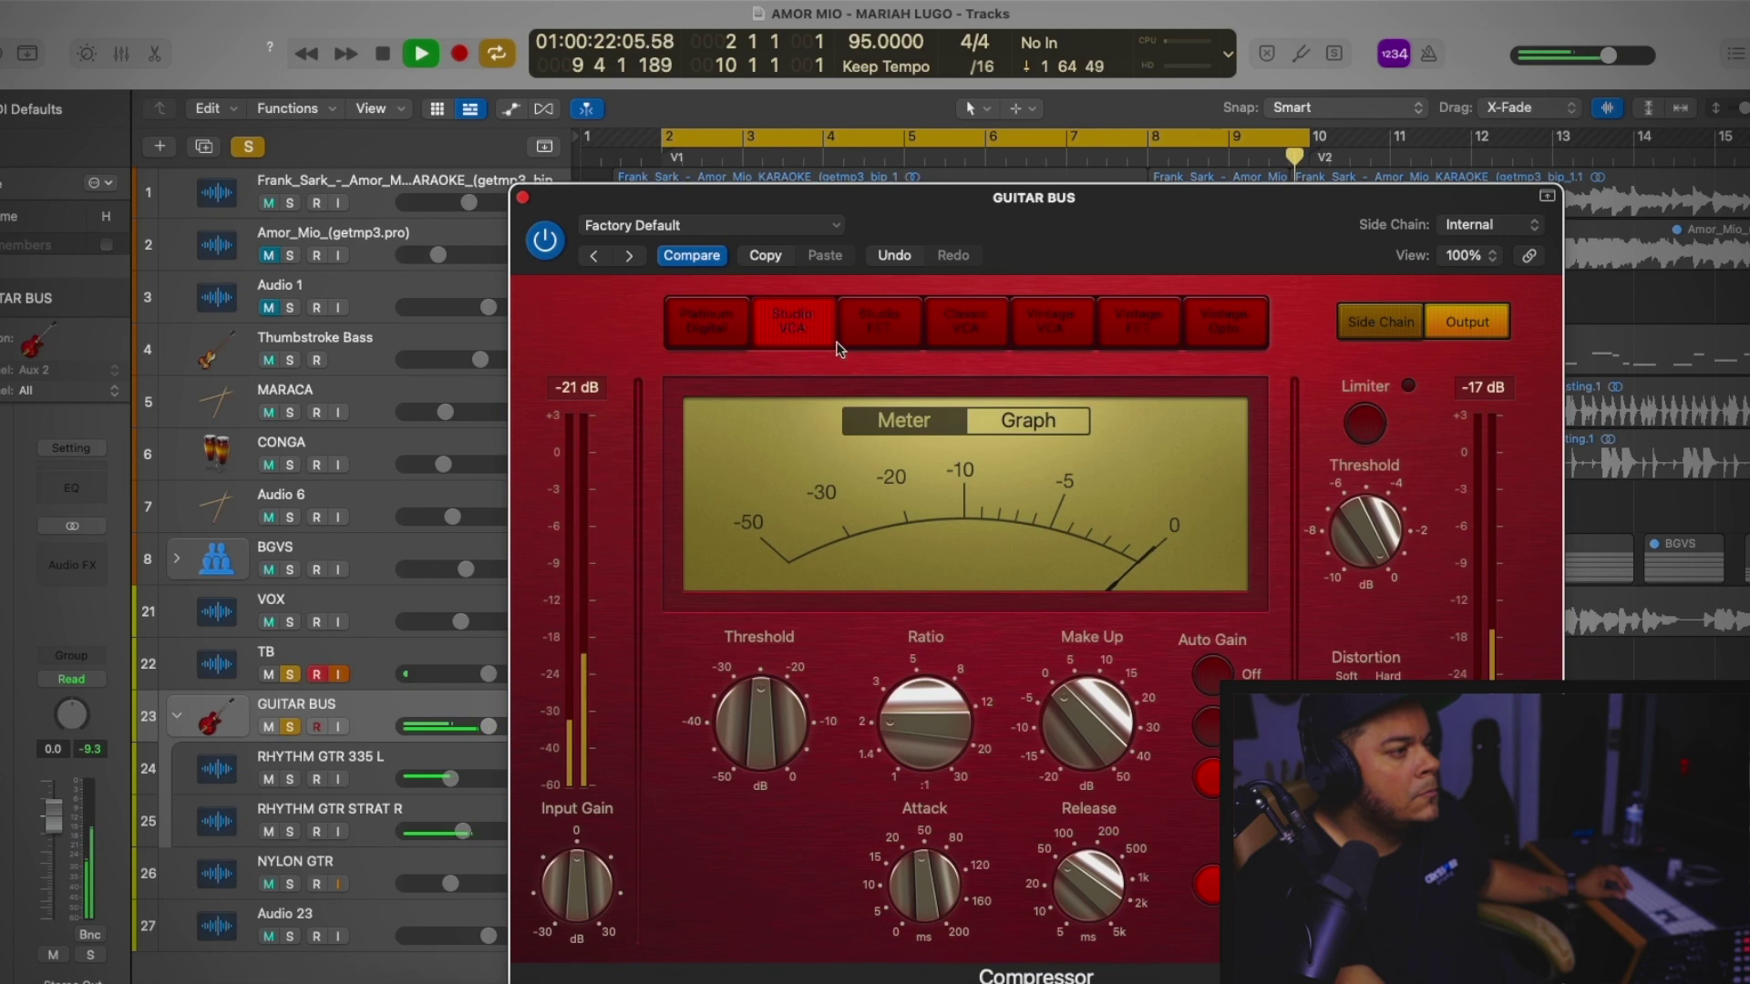
click(862, 332)
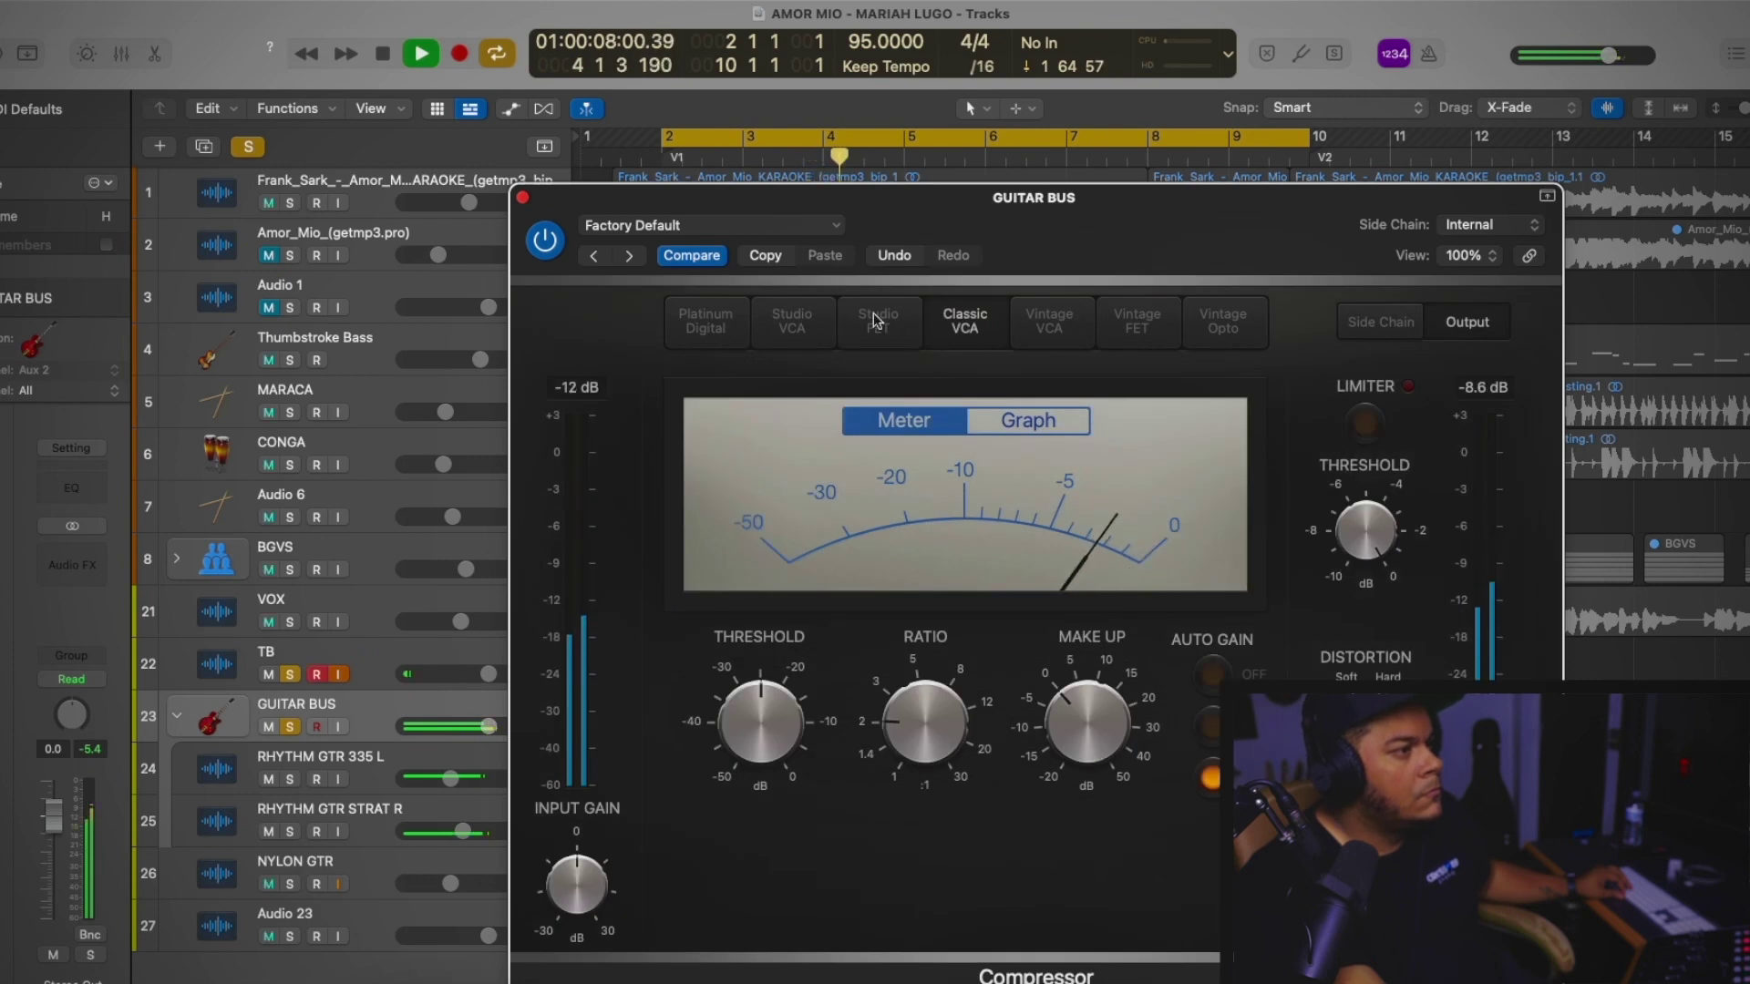
Raise the compressor's threshold, set make up to -3.5 dB and ratio to 3.7:1, then compare it bypassed and close it
drag(1087, 734, 1081, 749)
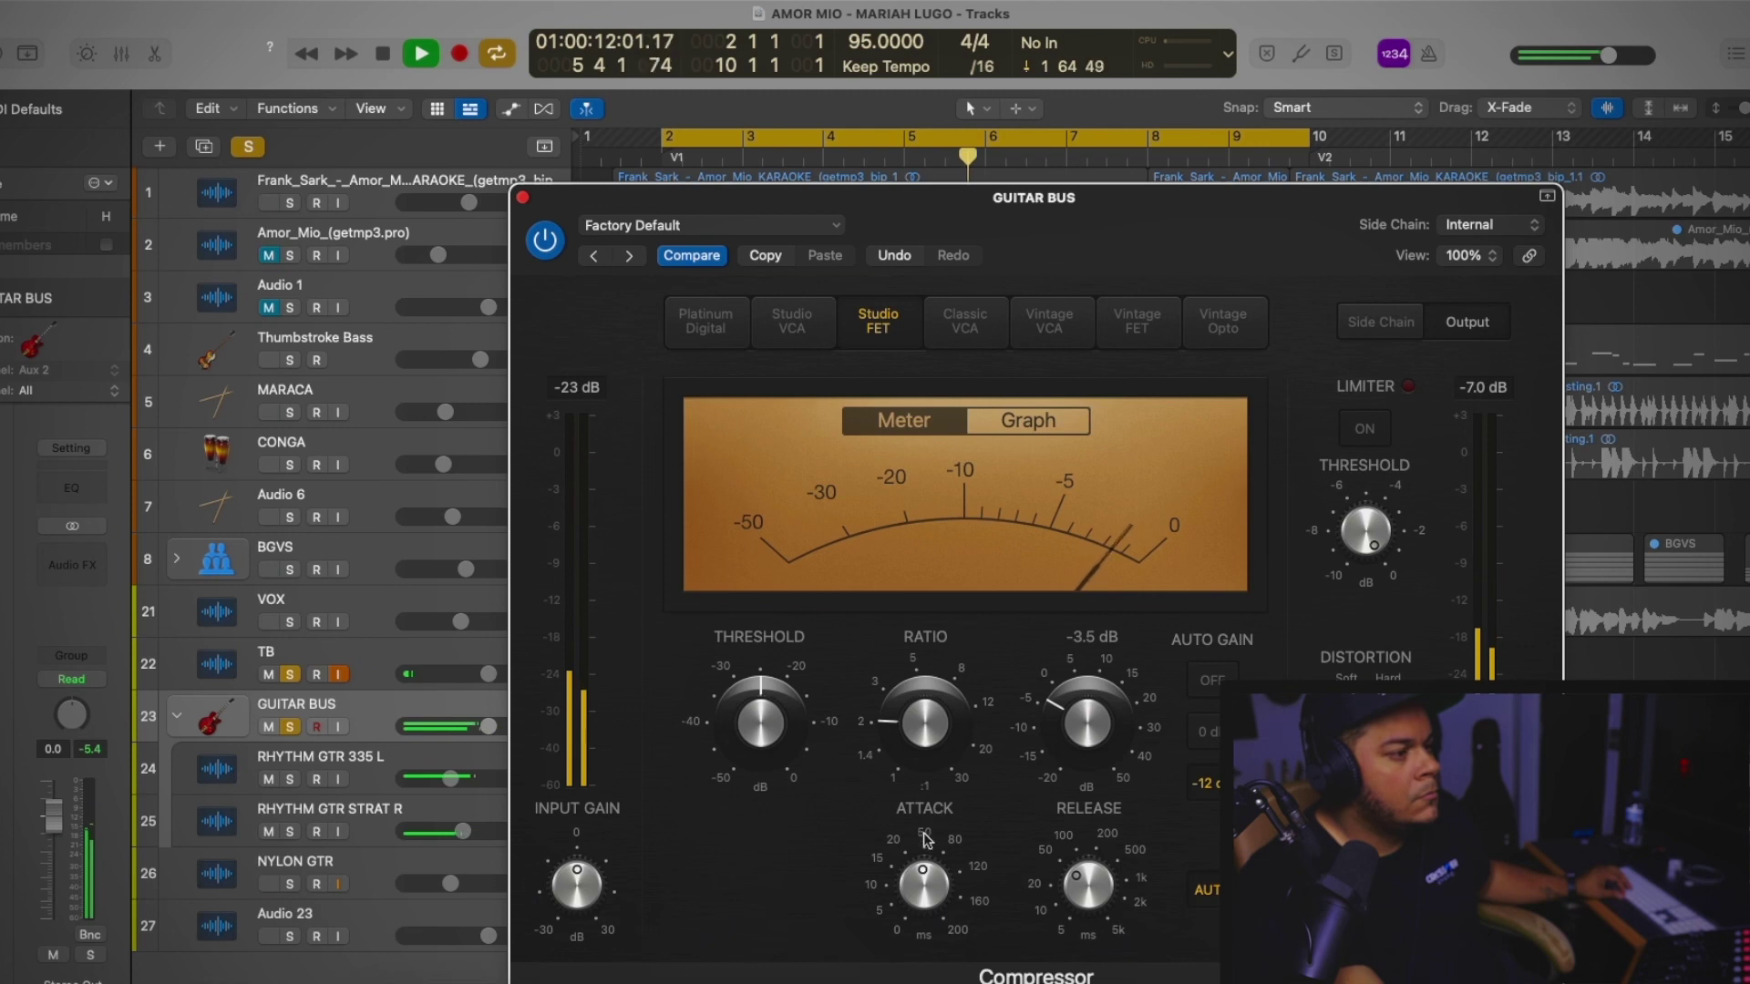
drag(744, 700, 744, 698)
drag(906, 756, 876, 695)
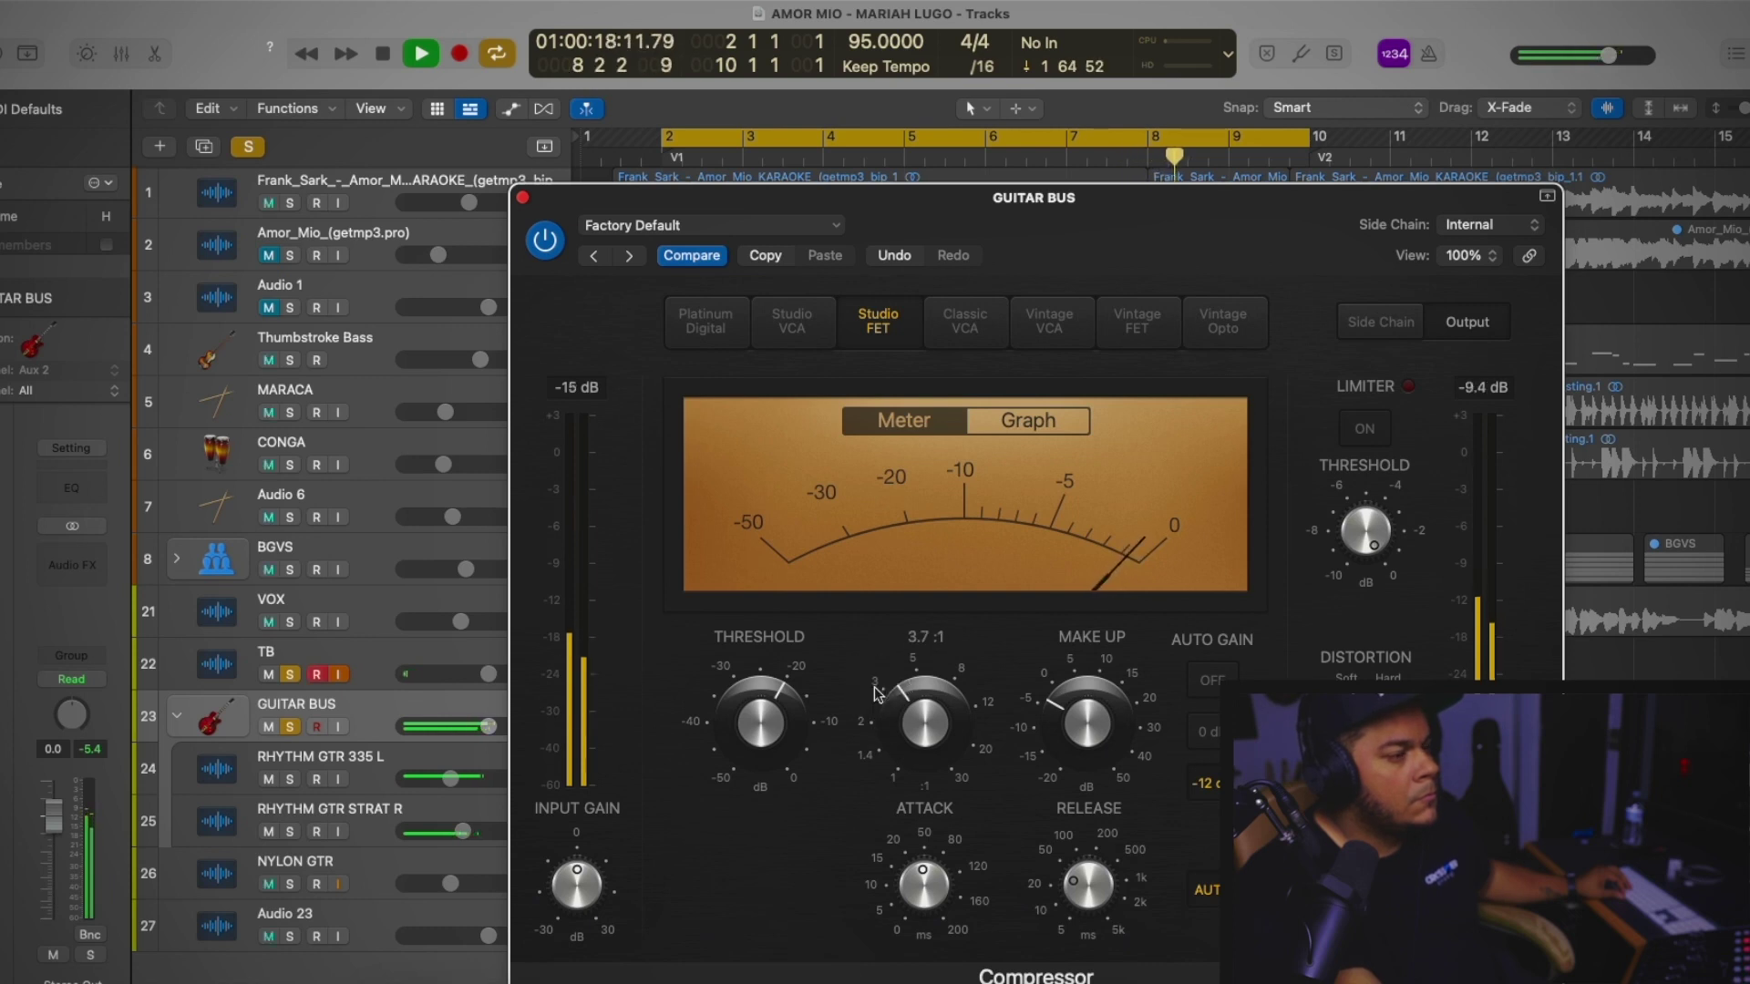
click(543, 250)
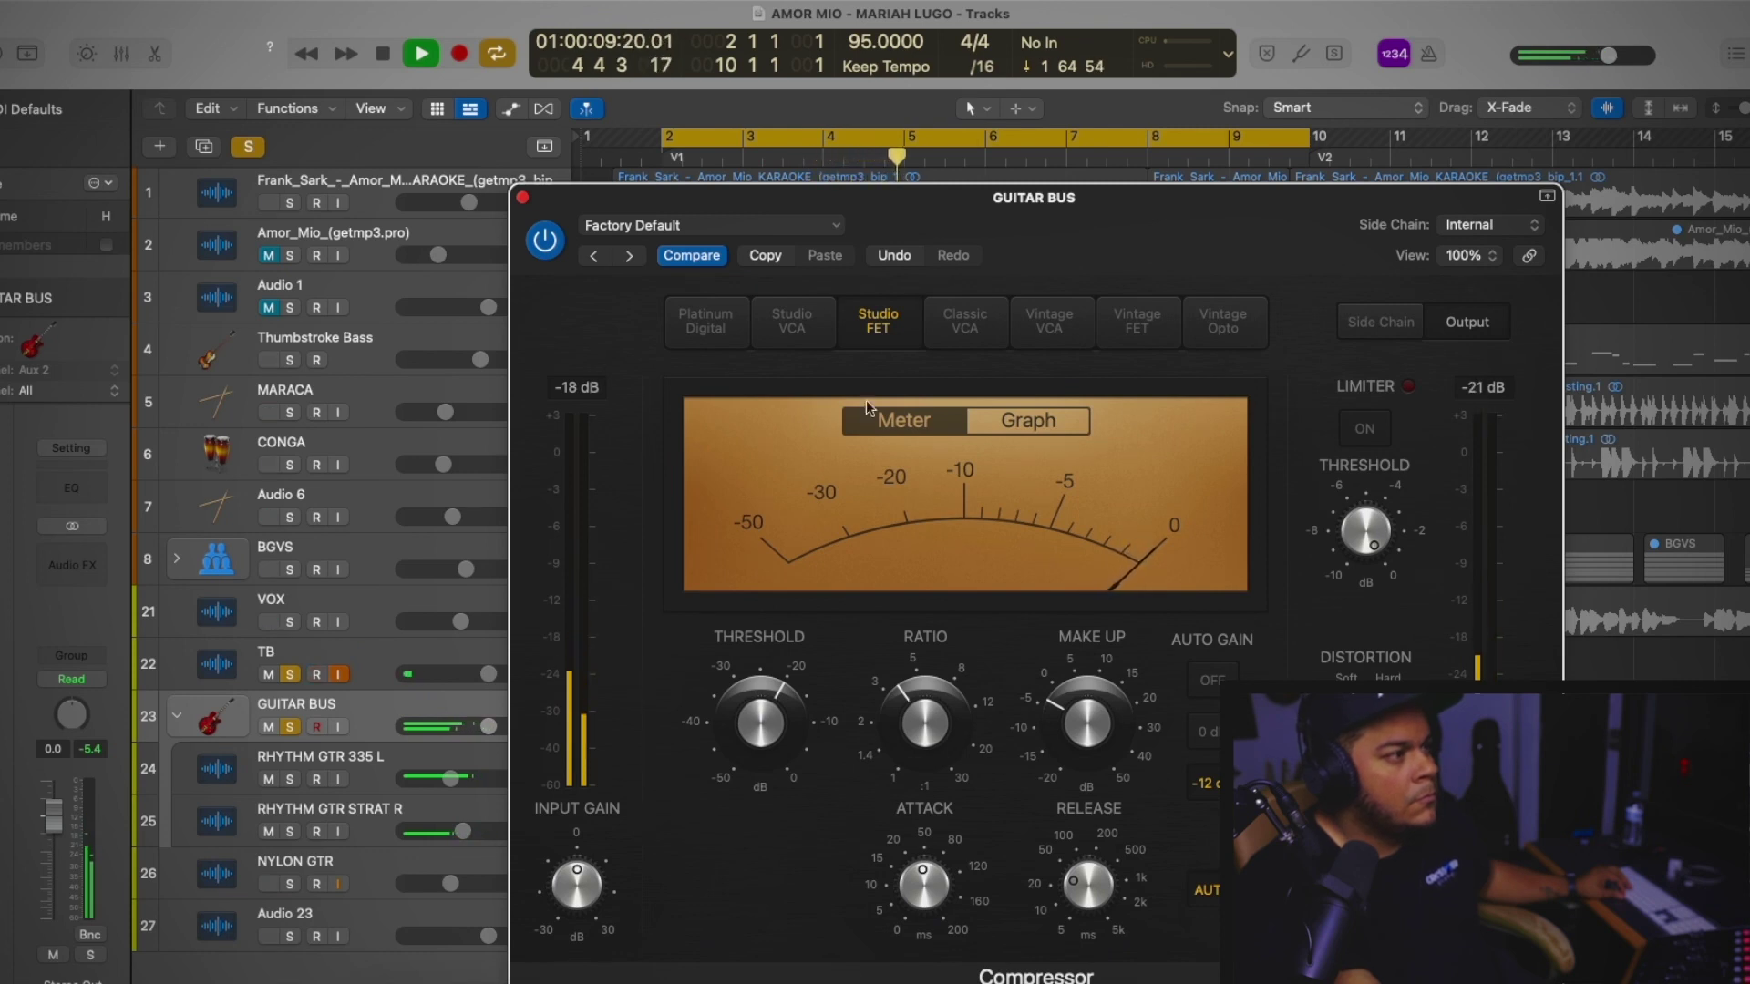
click(523, 198)
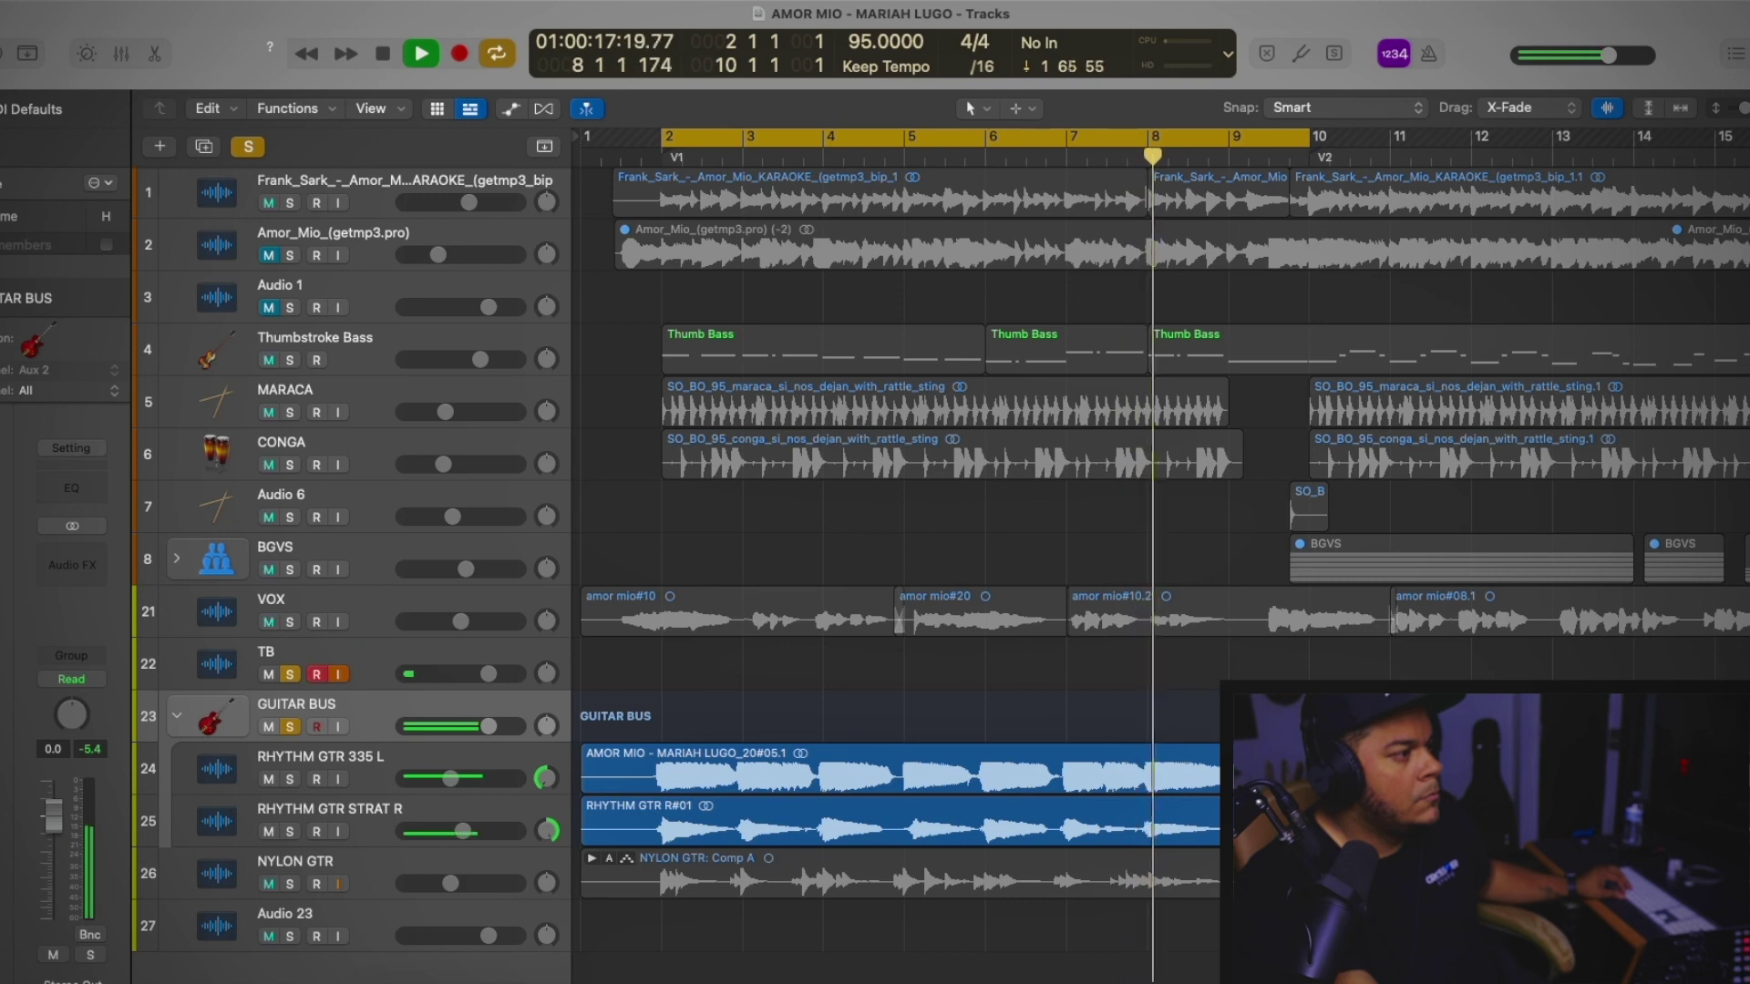
Reopen the GUITAR BUS compressor, lower its threshold and set make up to -6.0 dB
key(v)
drag(820, 675, 788, 733)
drag(1061, 734, 1049, 737)
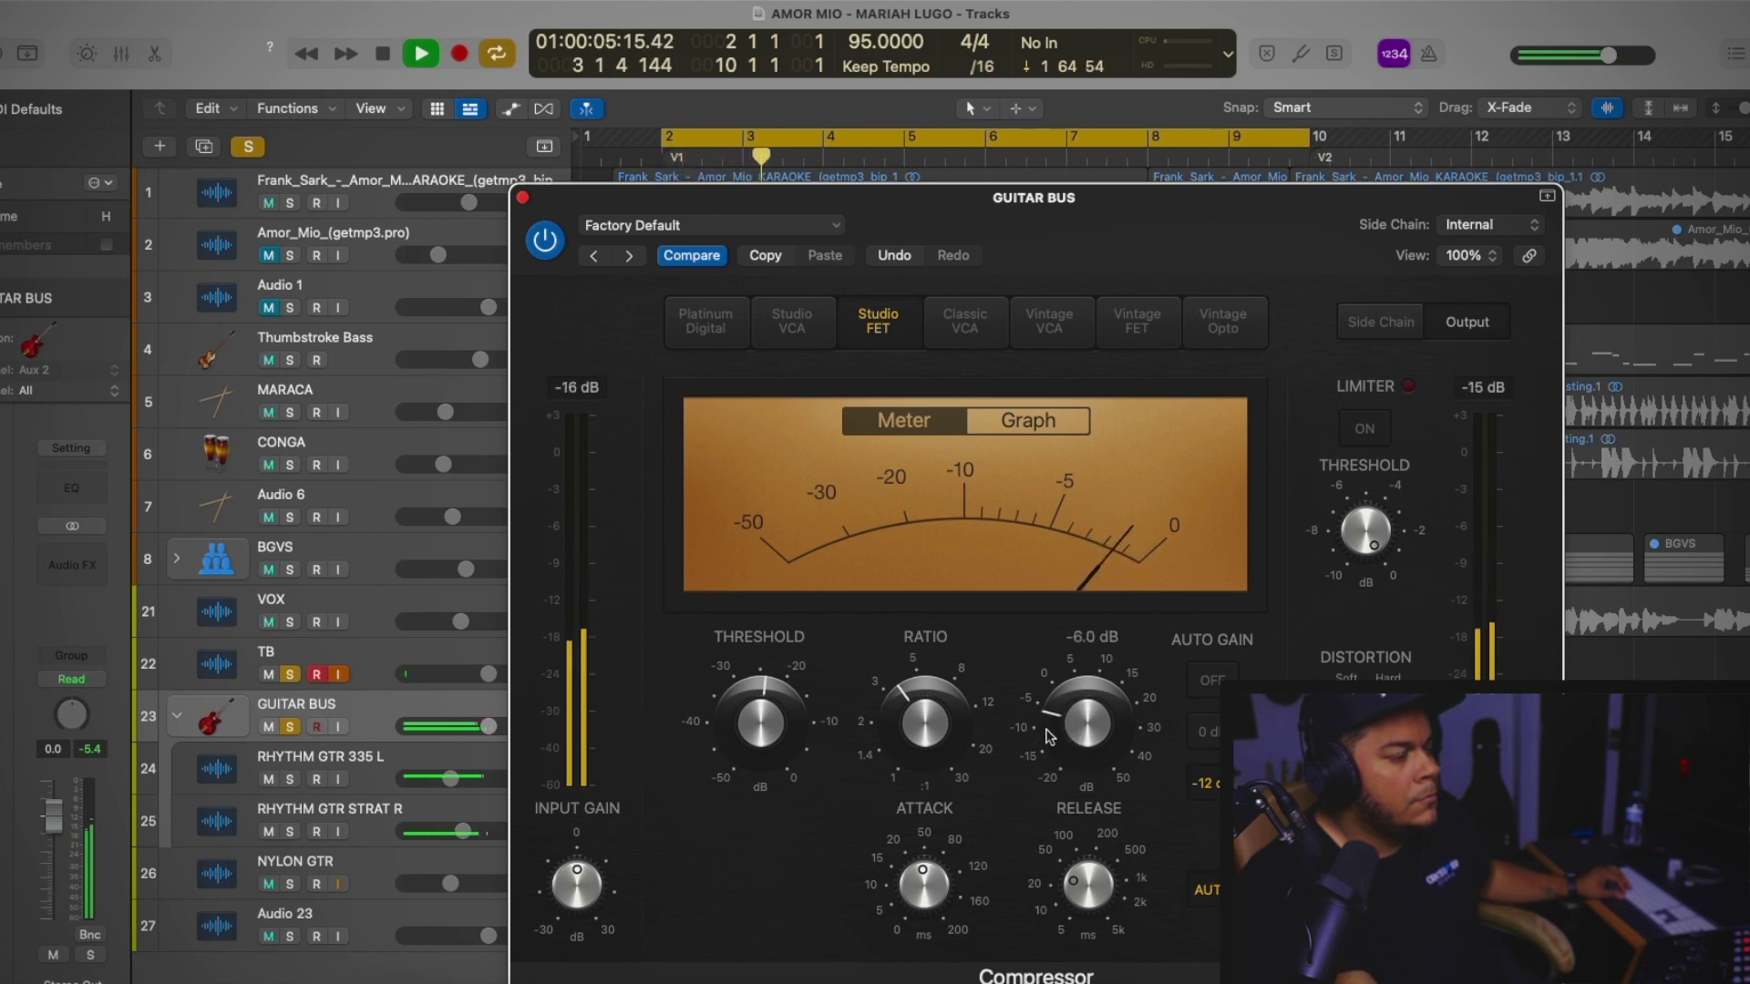
Compare the guitar bus sound with the compressor bypassed and active, then close it and stop playback
click(546, 244)
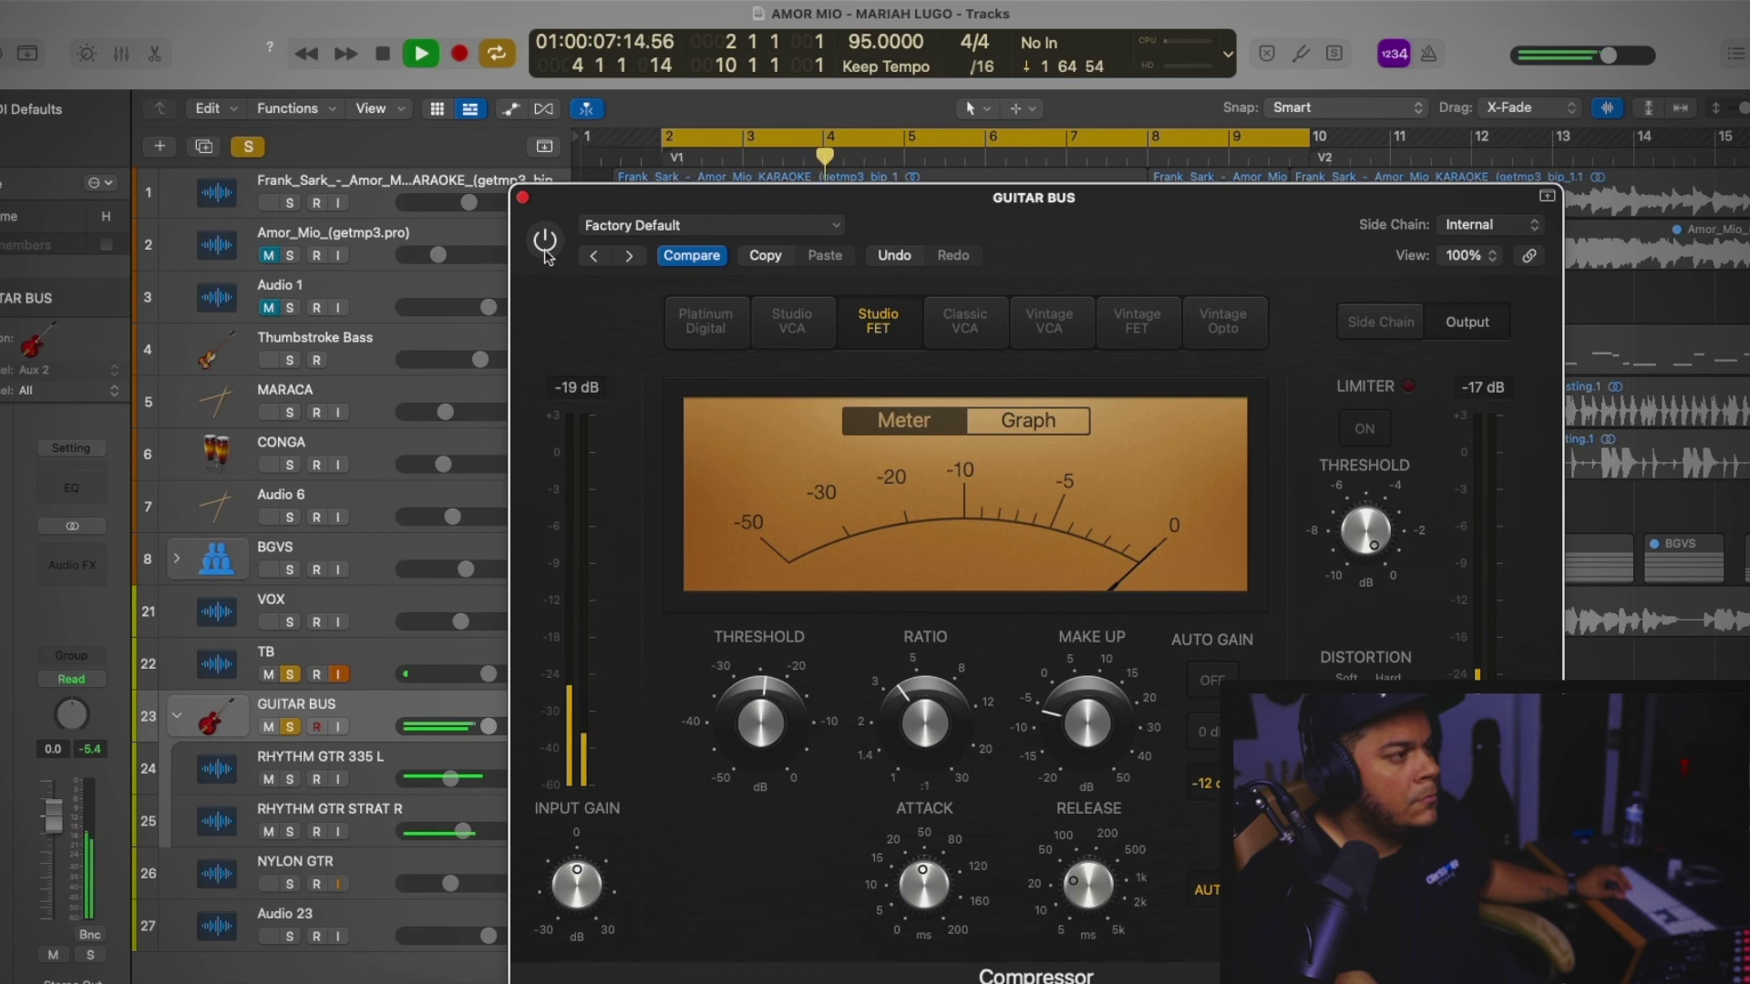
click(546, 246)
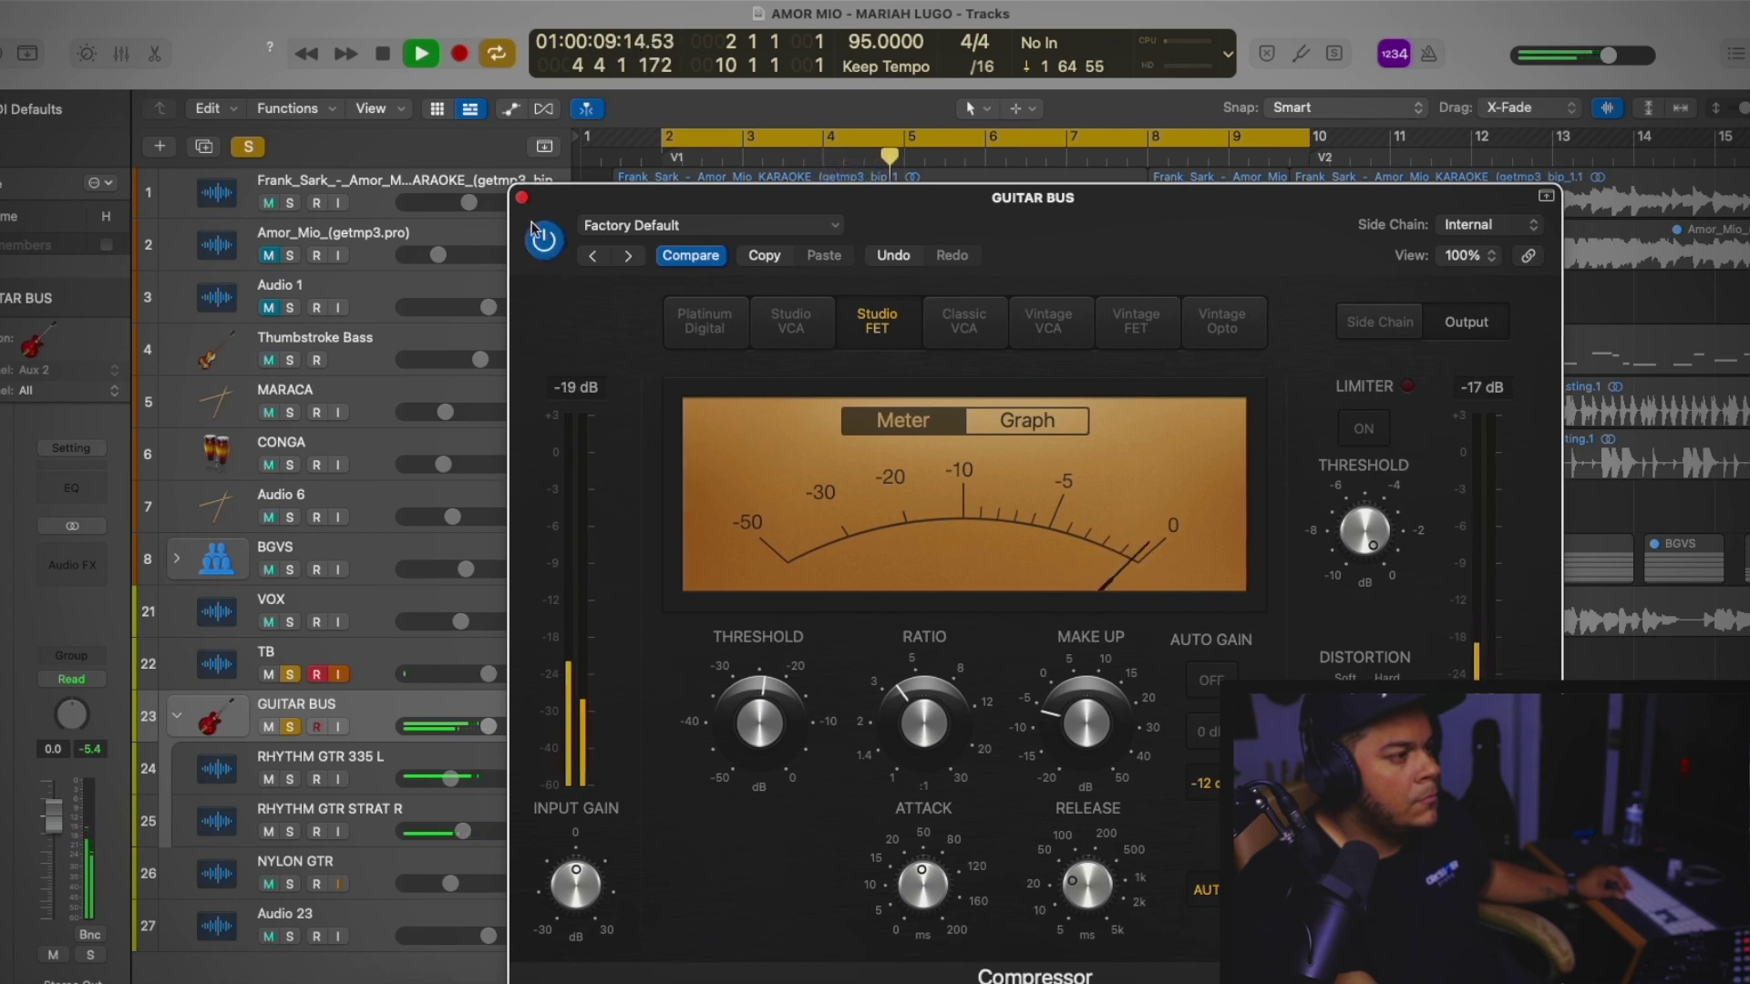
click(521, 197)
key(space)
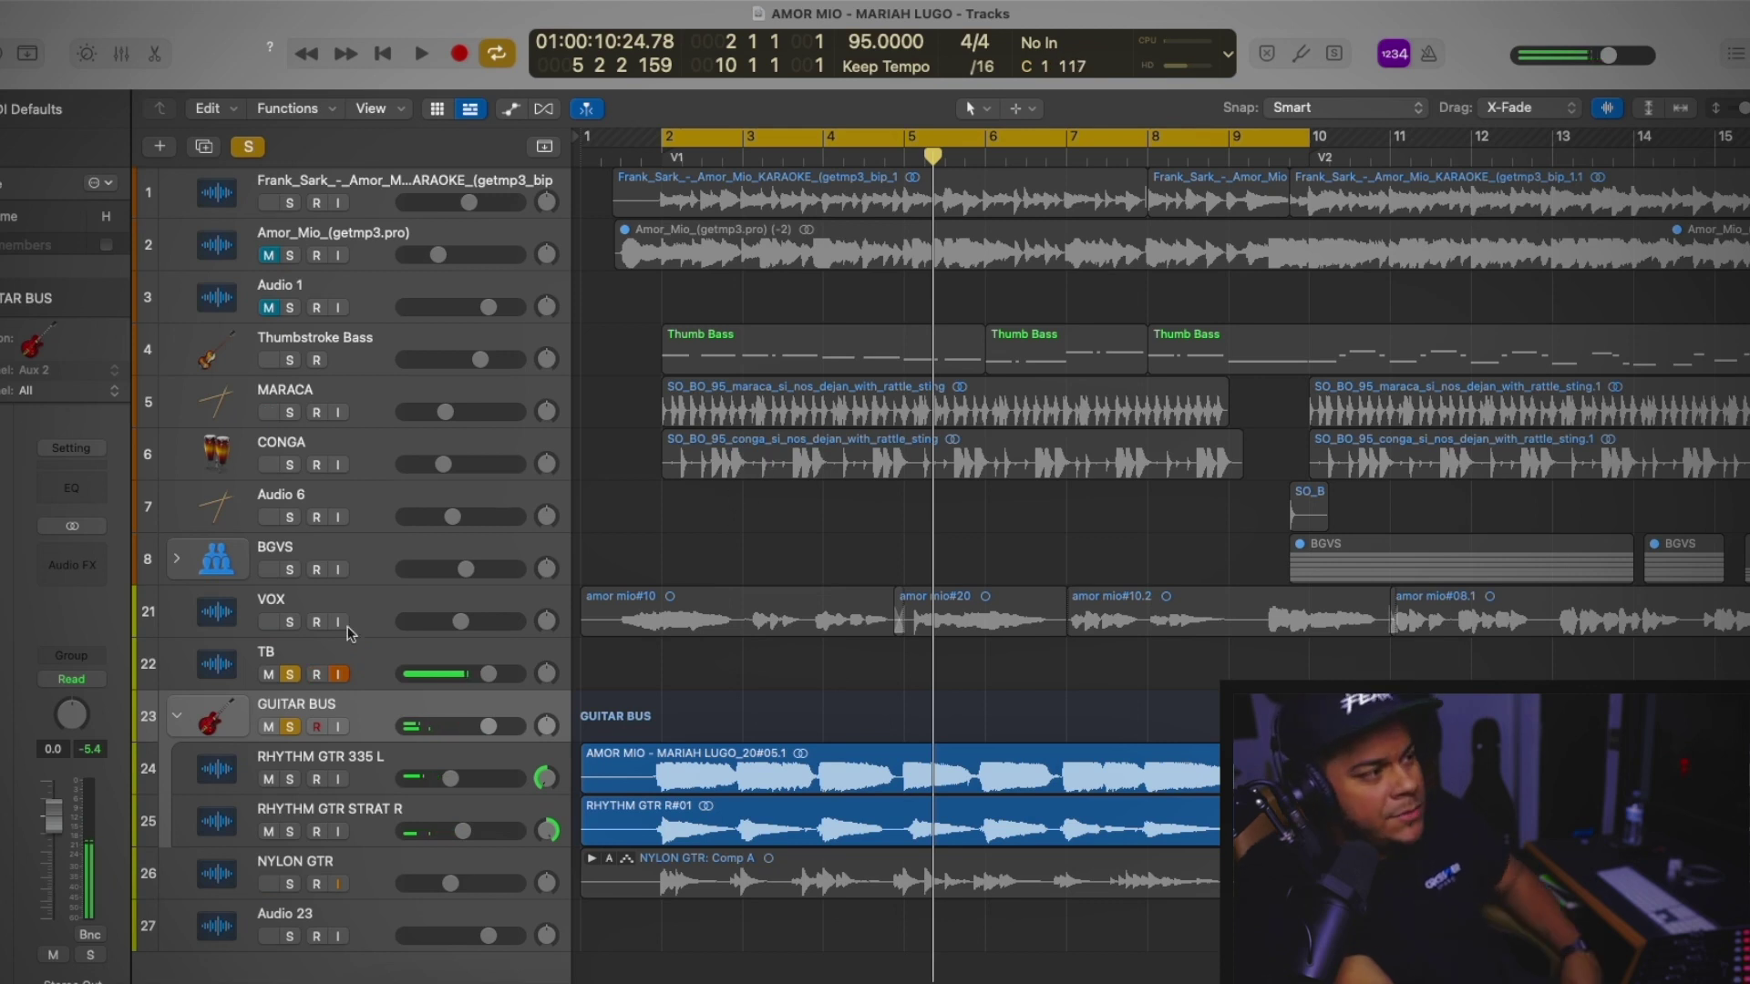
Review the settings of the GUITAR BUS compressor and close its window
click(317, 675)
click(13, 576)
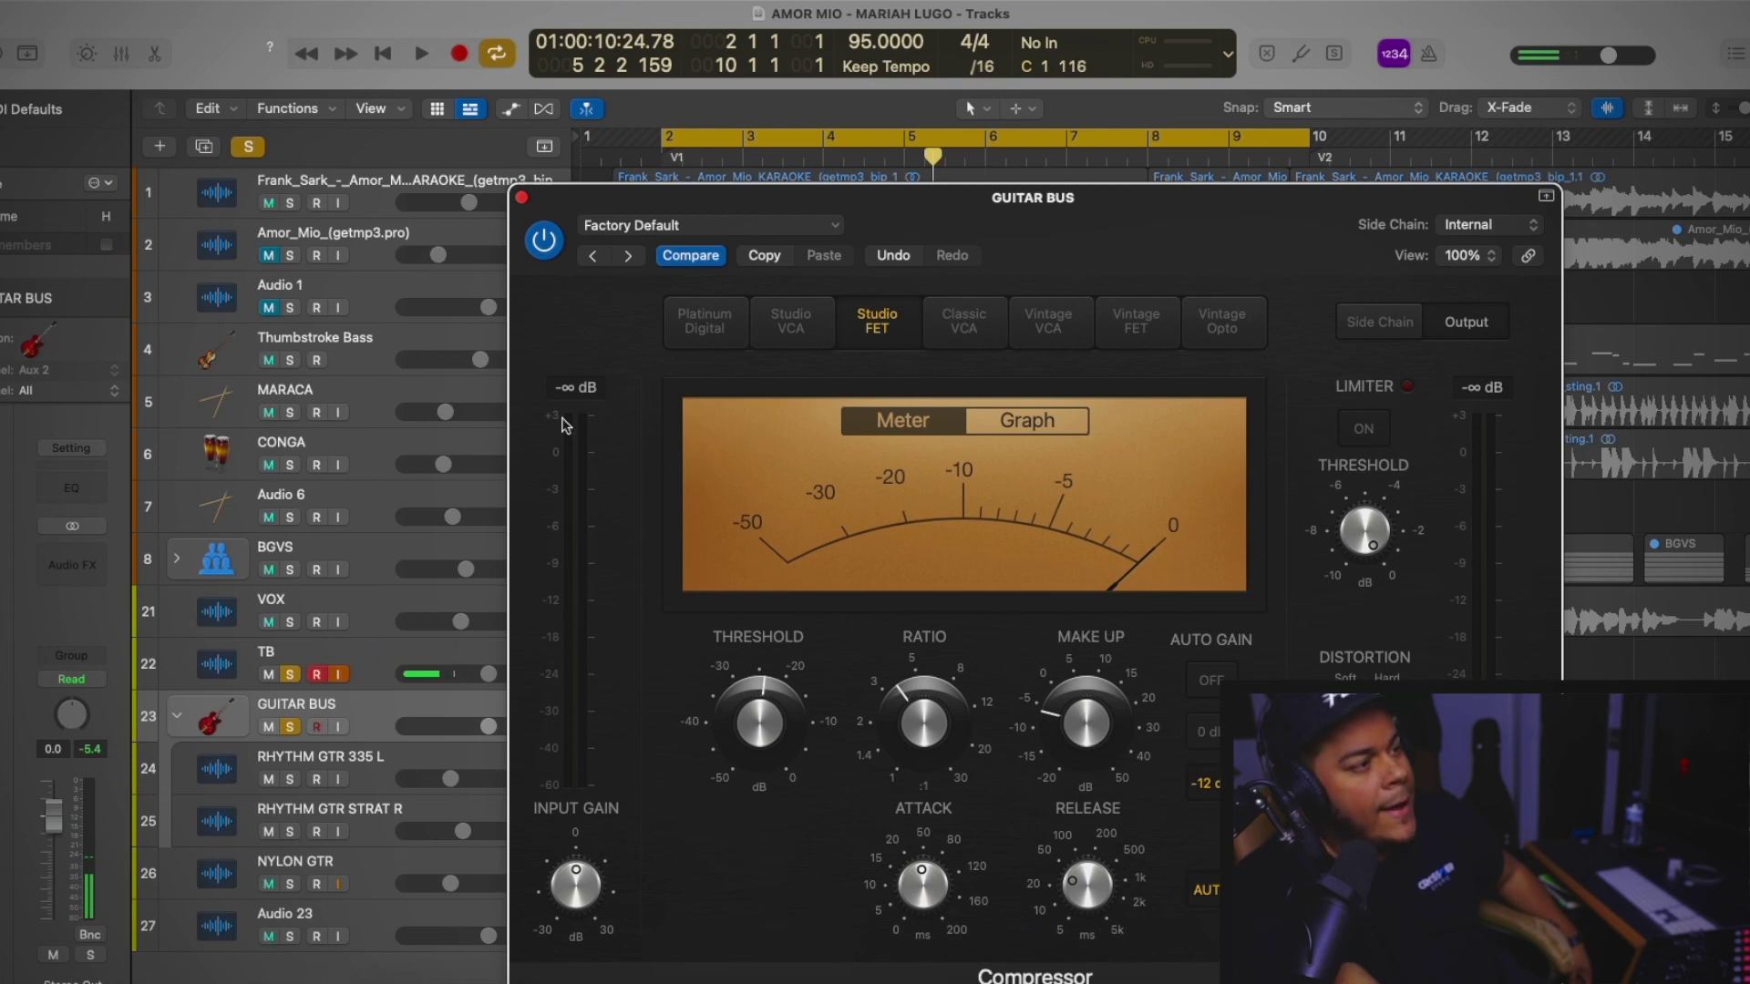
click(521, 198)
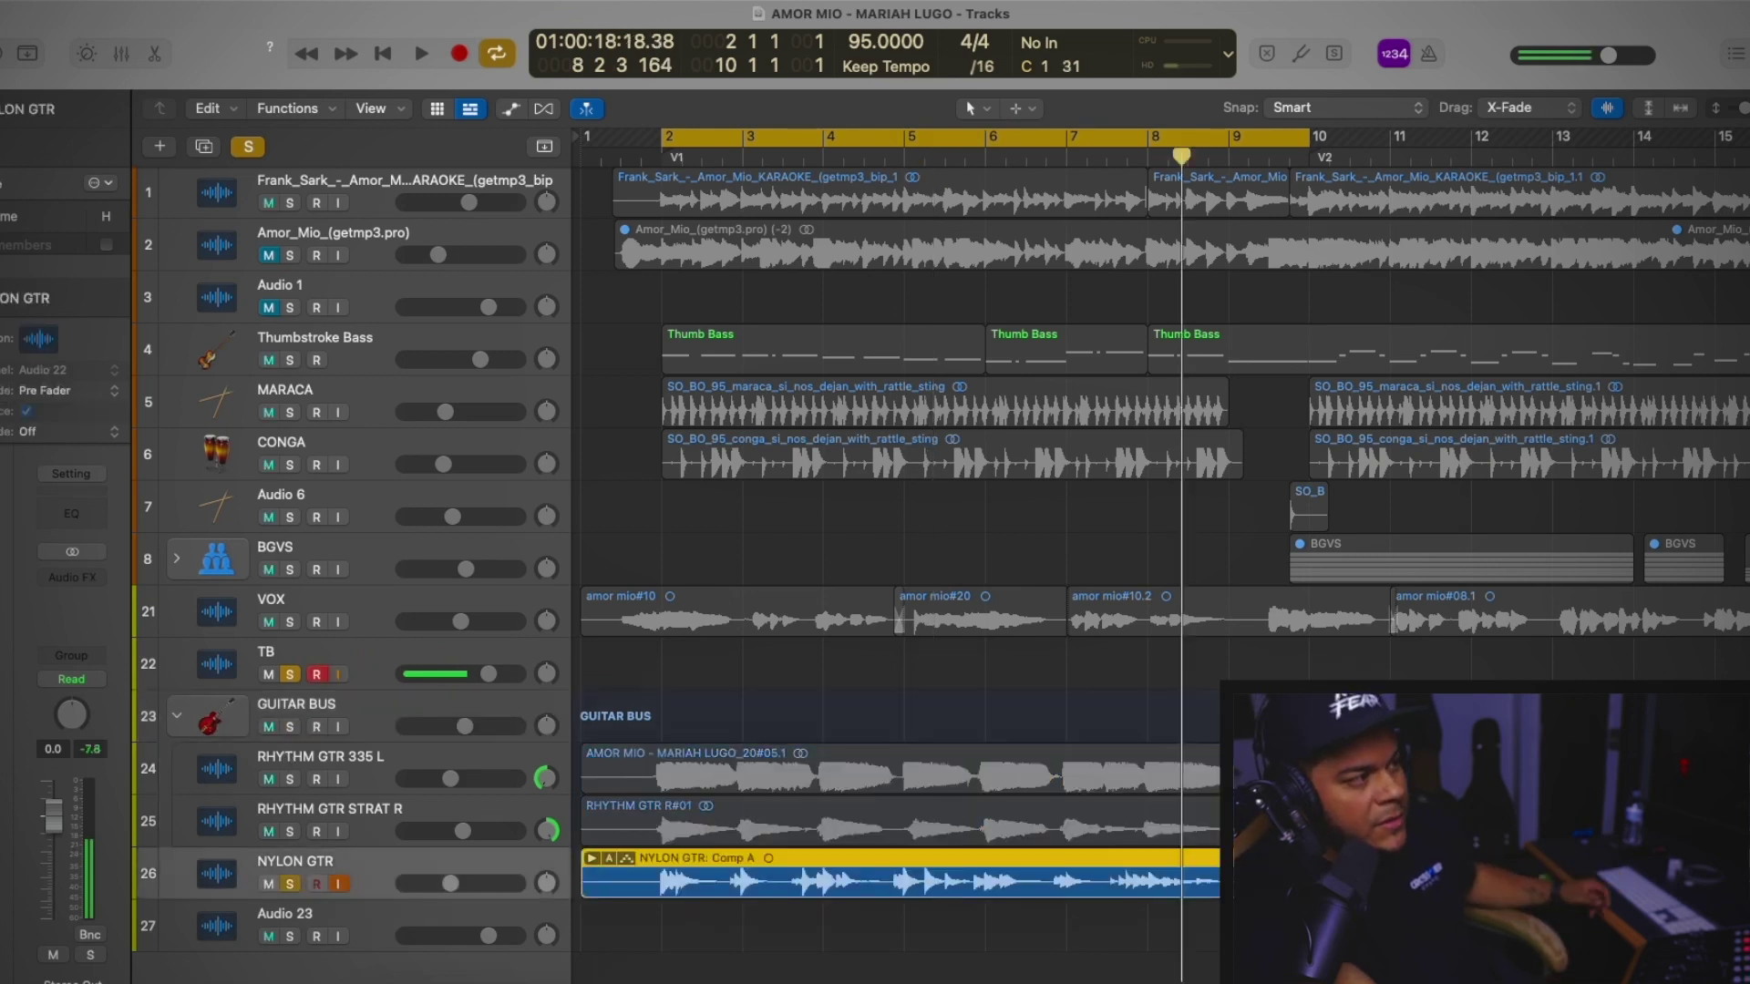
Add a Channel EQ to NYLON GTR with a low cut at 117 Hz and a high cut rolling off just below 20 kHz
click(71, 505)
click(611, 375)
key(space)
drag(638, 511, 931, 475)
click(1666, 369)
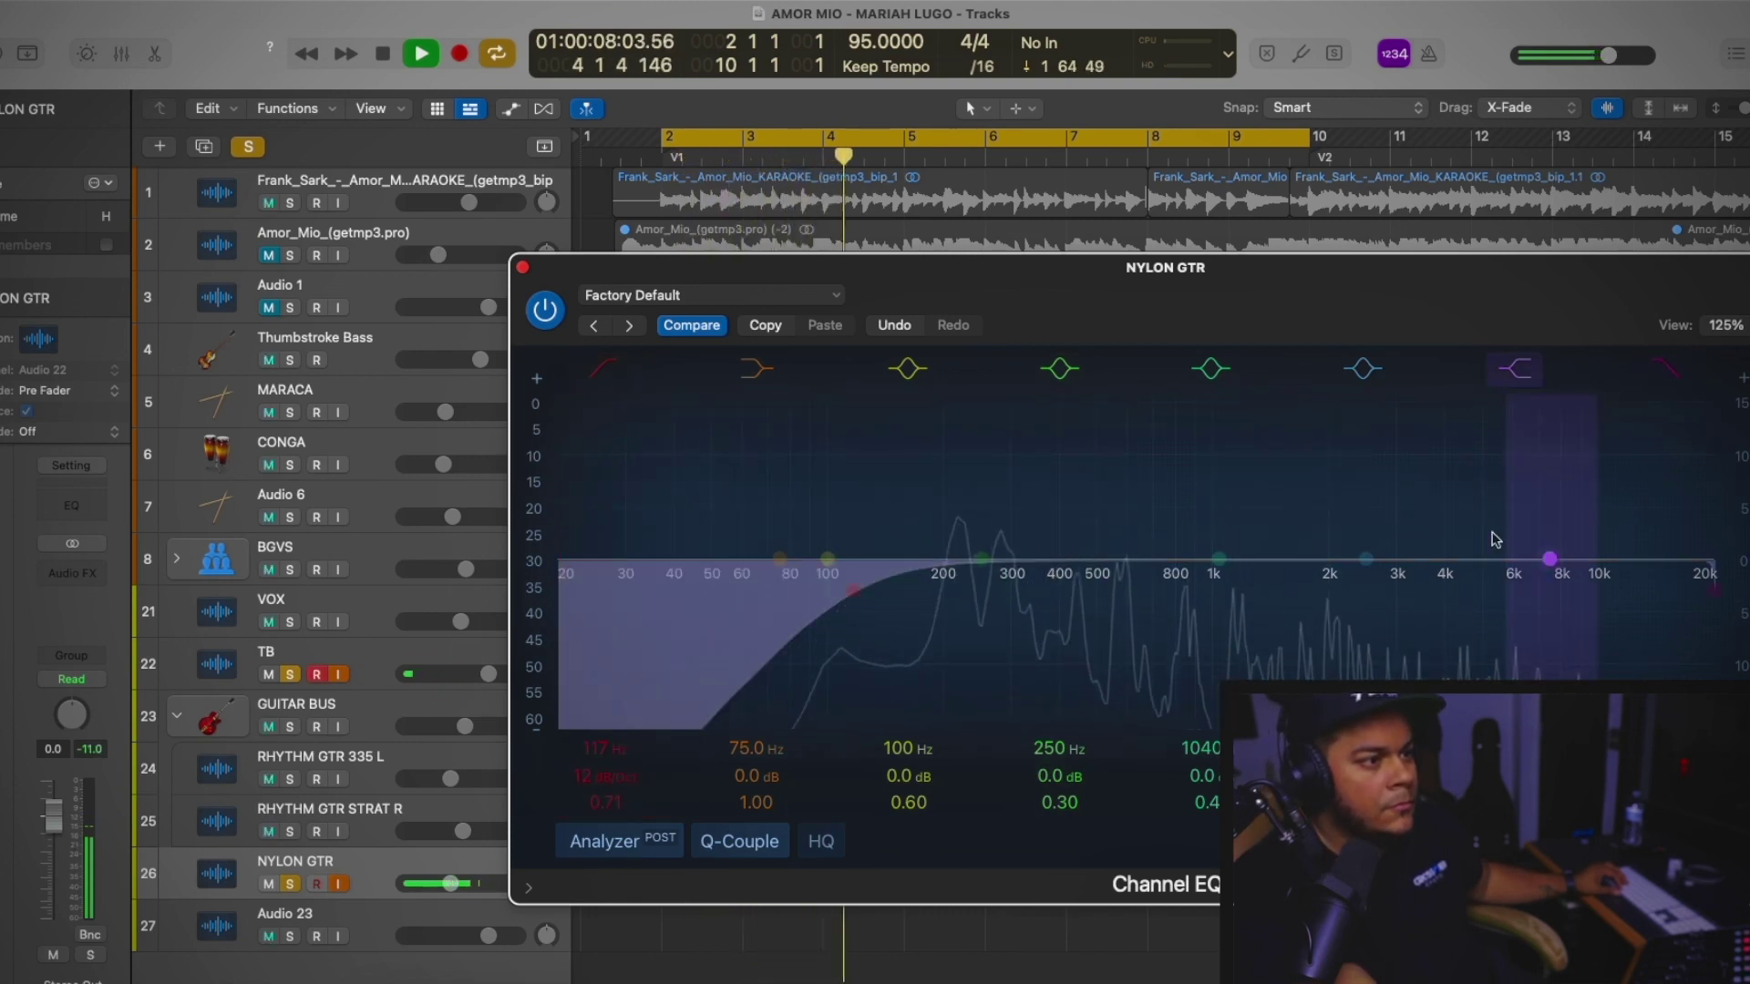
drag(1711, 586, 1669, 591)
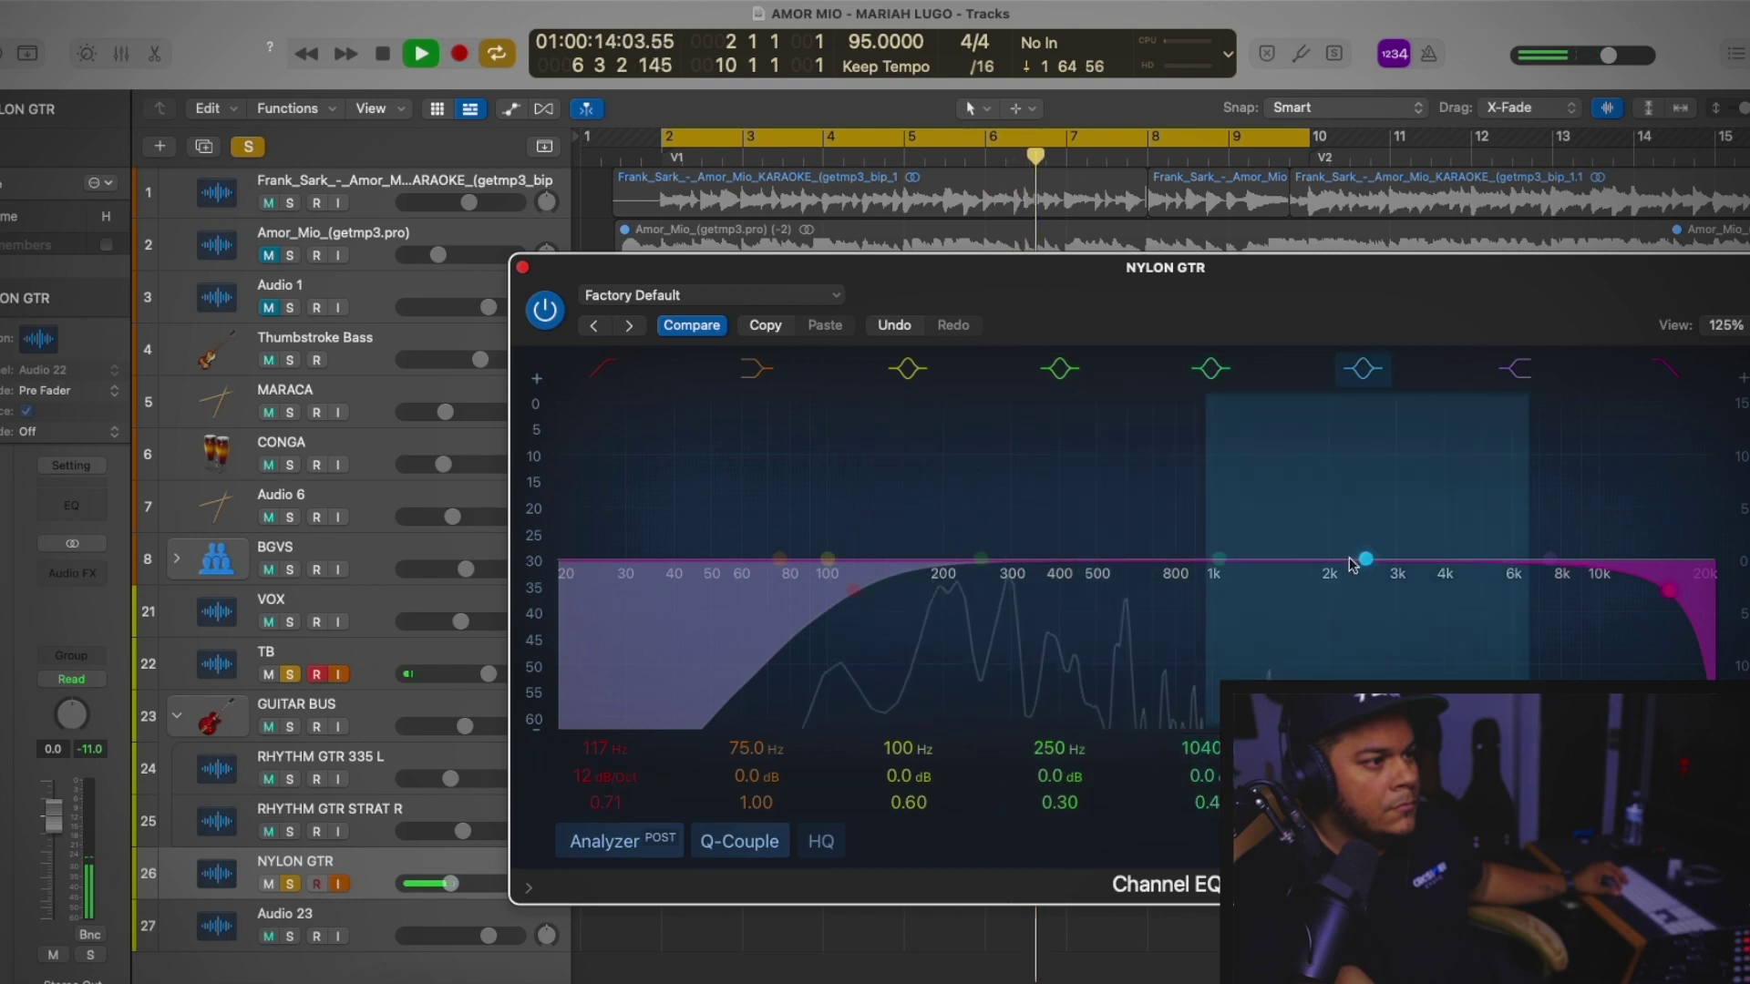
On the NYLON GTR EQ, boost gently between 3 and 4 kHz and cut 1.6 dB at 540 Hz with a Q of 0.46
mouse_move(1380, 541)
mouse_down()
mouse_move(1429, 481)
mouse_move(1426, 526)
mouse_up()
drag(995, 560, 1103, 503)
mouse_move(952, 489)
mouse_down()
mouse_move(938, 484)
mouse_move(964, 484)
mouse_up()
drag(1092, 501, 1110, 575)
Boost the nylon guitar's low mids by about 2.1 dB at 195 Hz, close the EQ and stop playback
drag(903, 564, 944, 524)
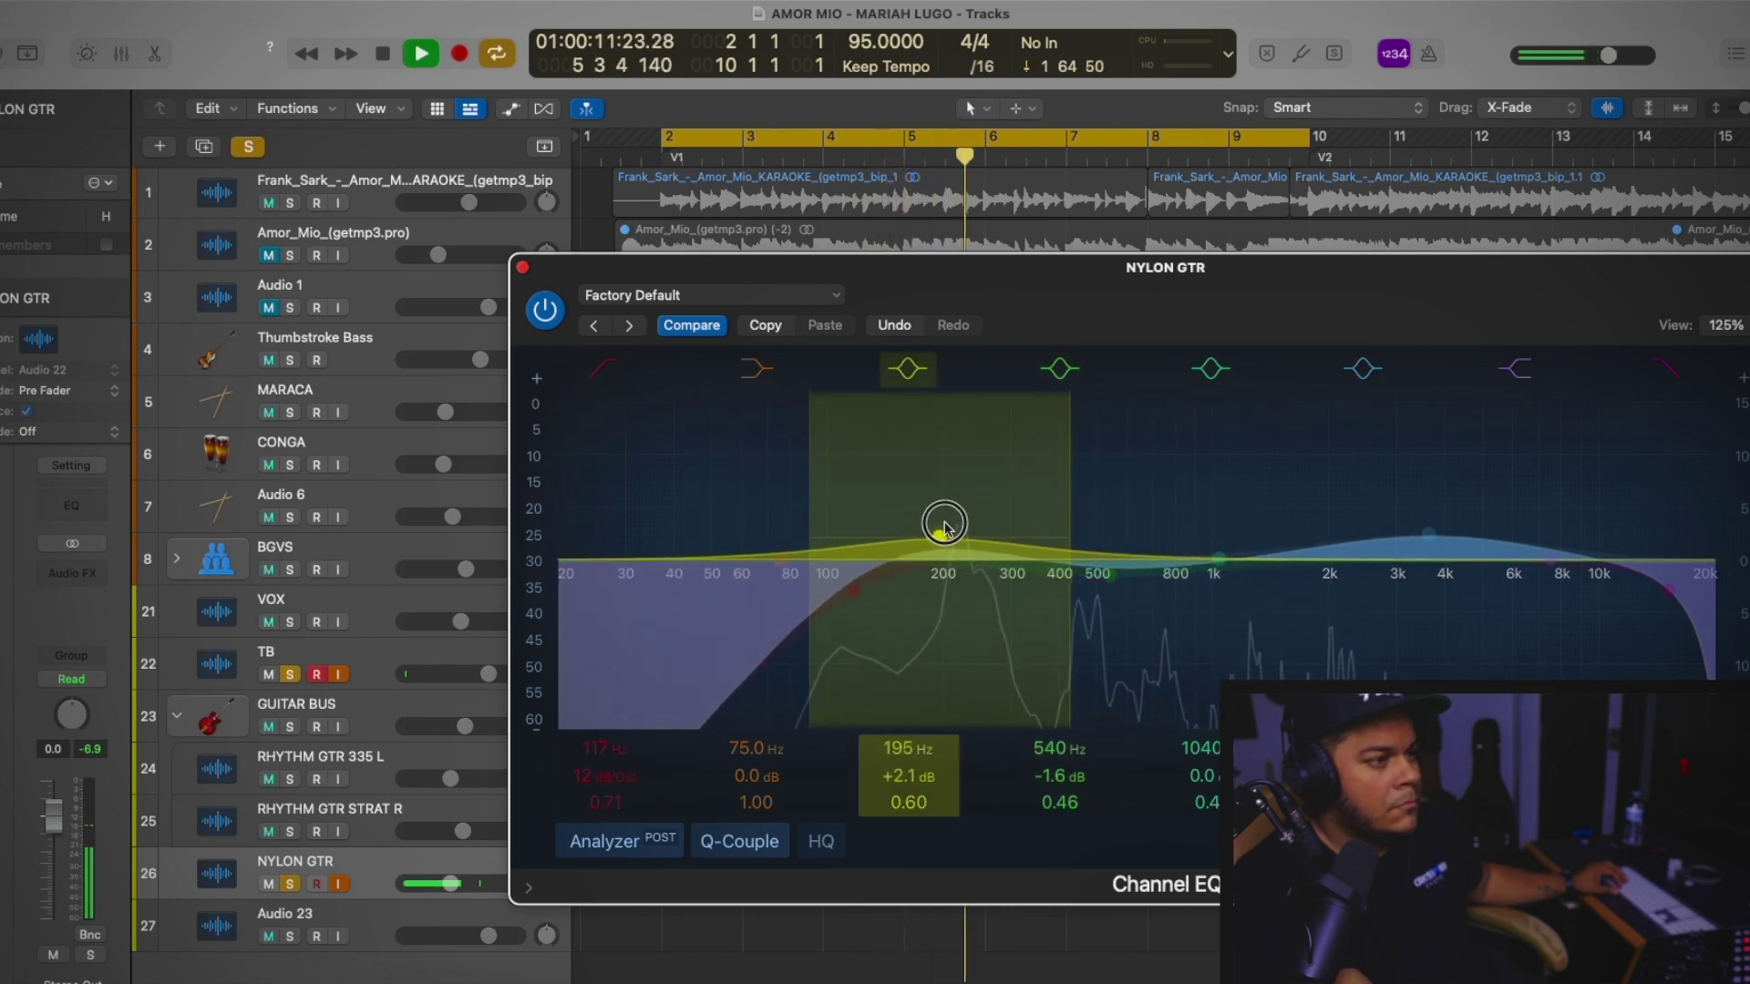
click(523, 269)
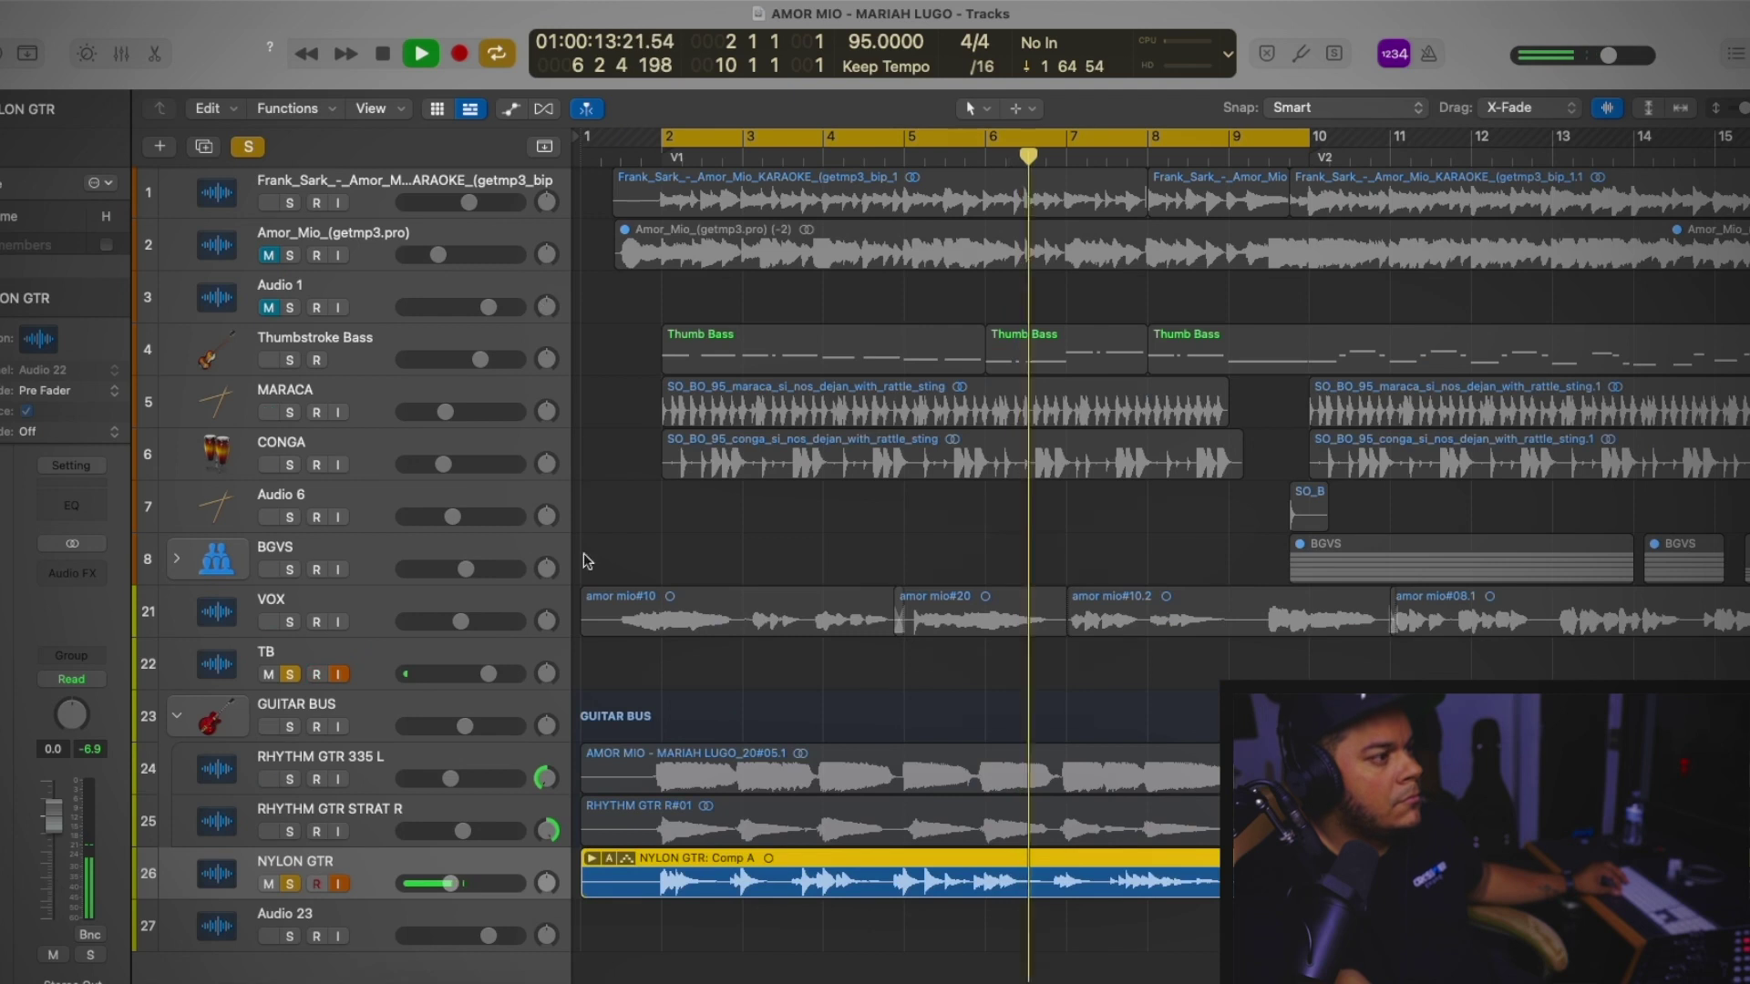
key(space)
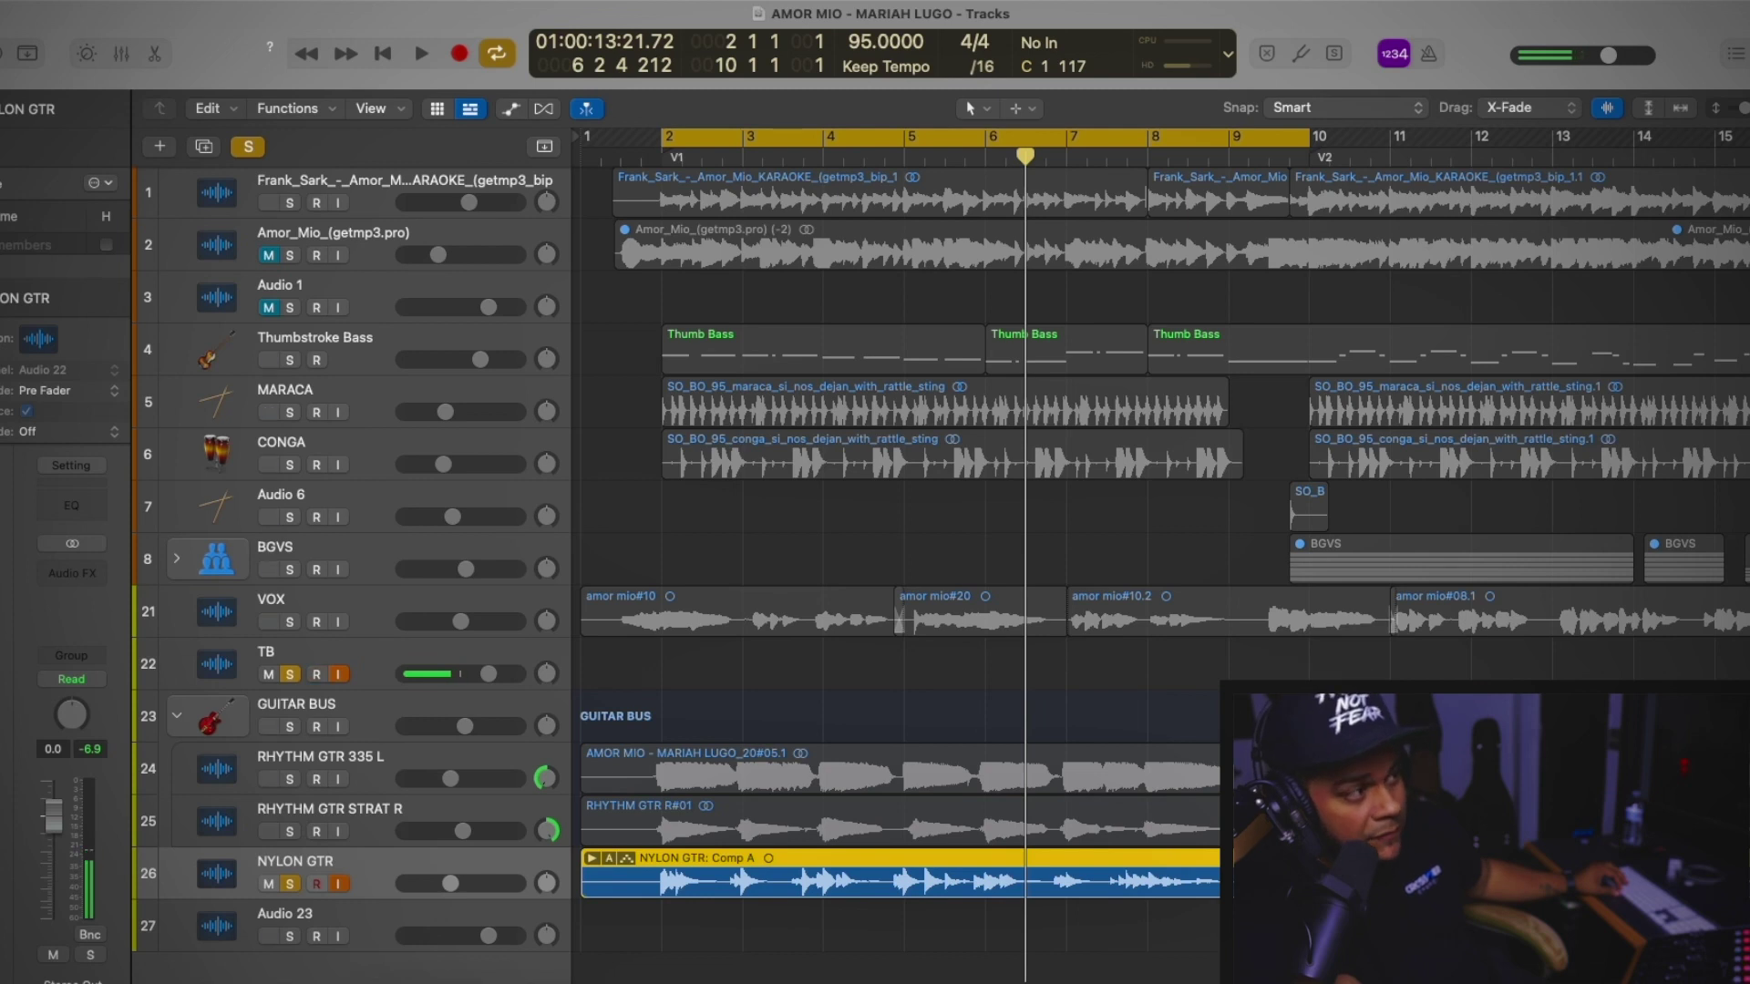
scroll(72, 546, down, 1)
click(72, 555)
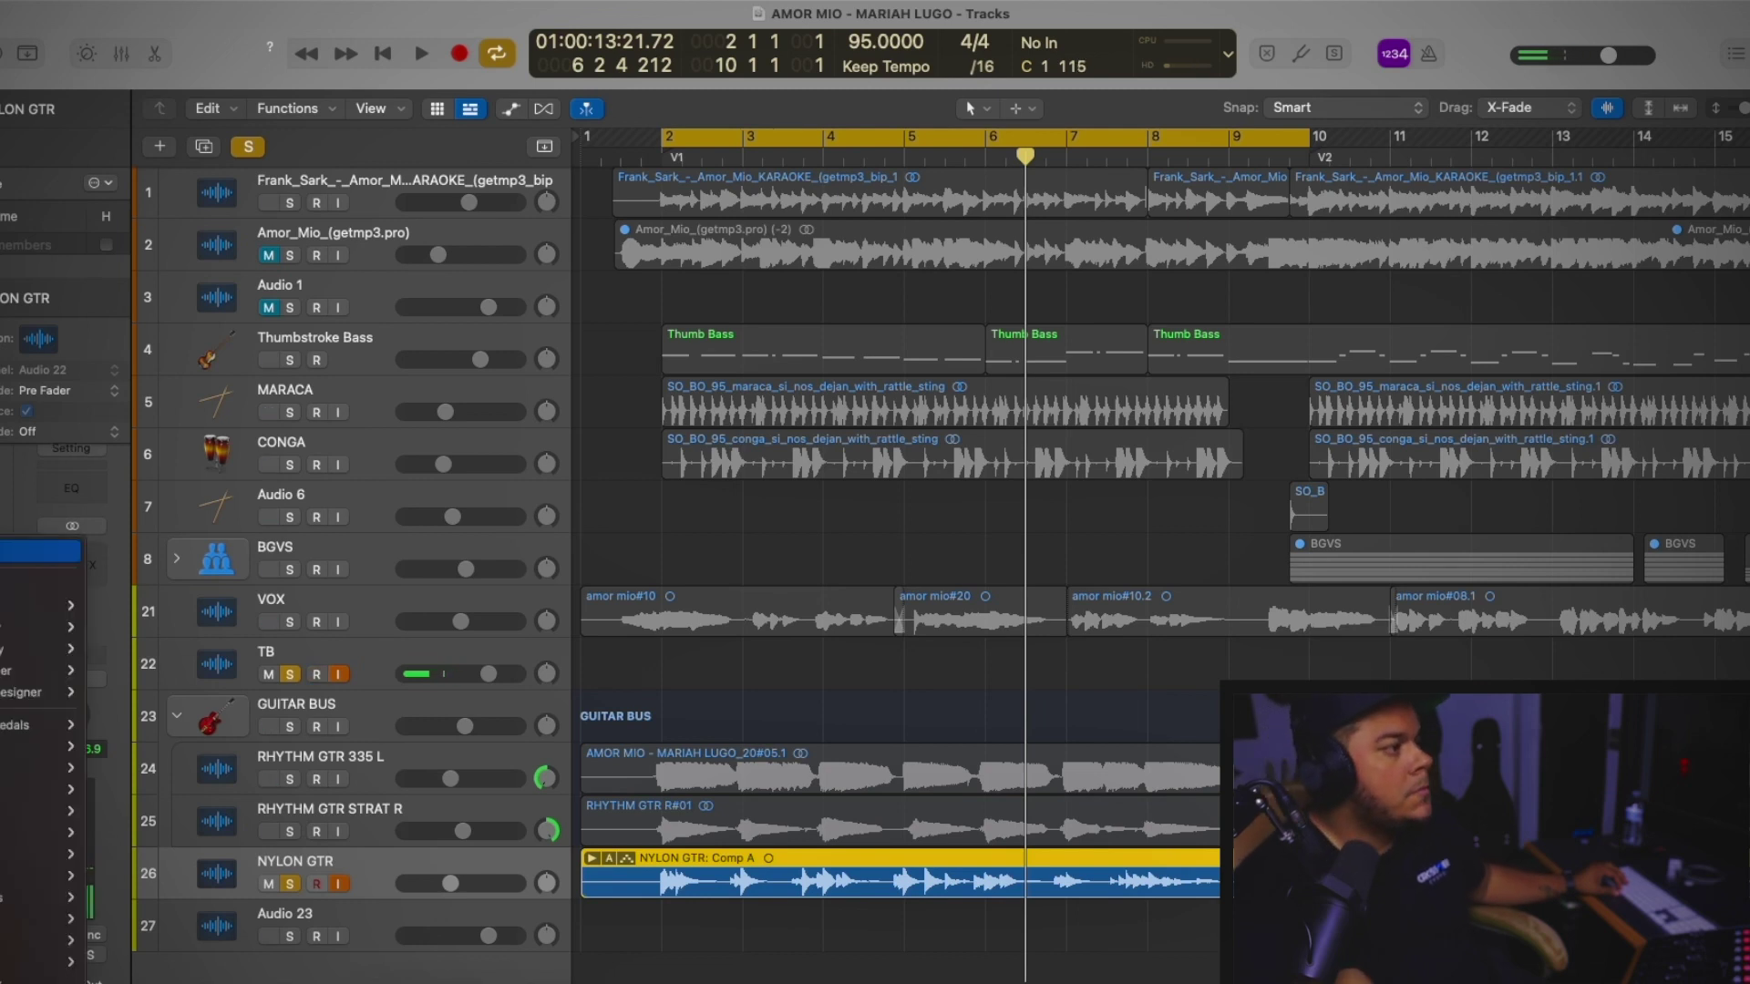
key(Escape)
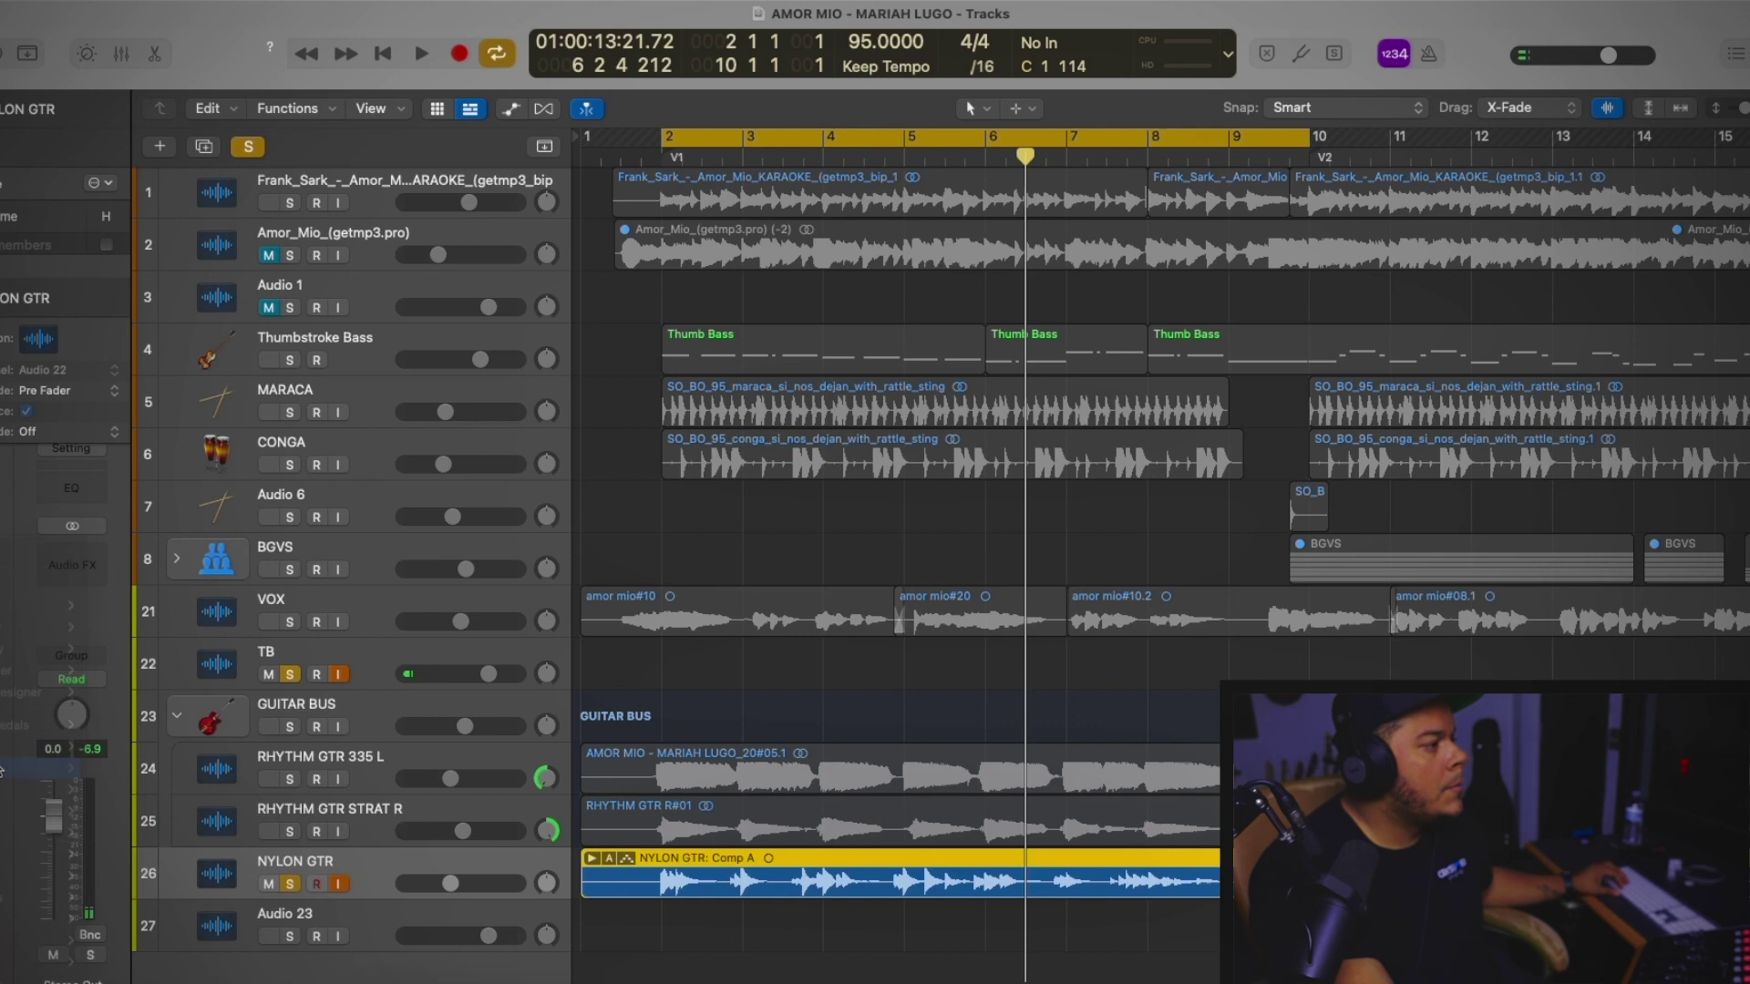
Insert a Noise Gate on NYLON GTR during playback, with a -30 dB threshold and a release of 224.5 ms
key(space)
click(72, 565)
mouse_move(9, 791)
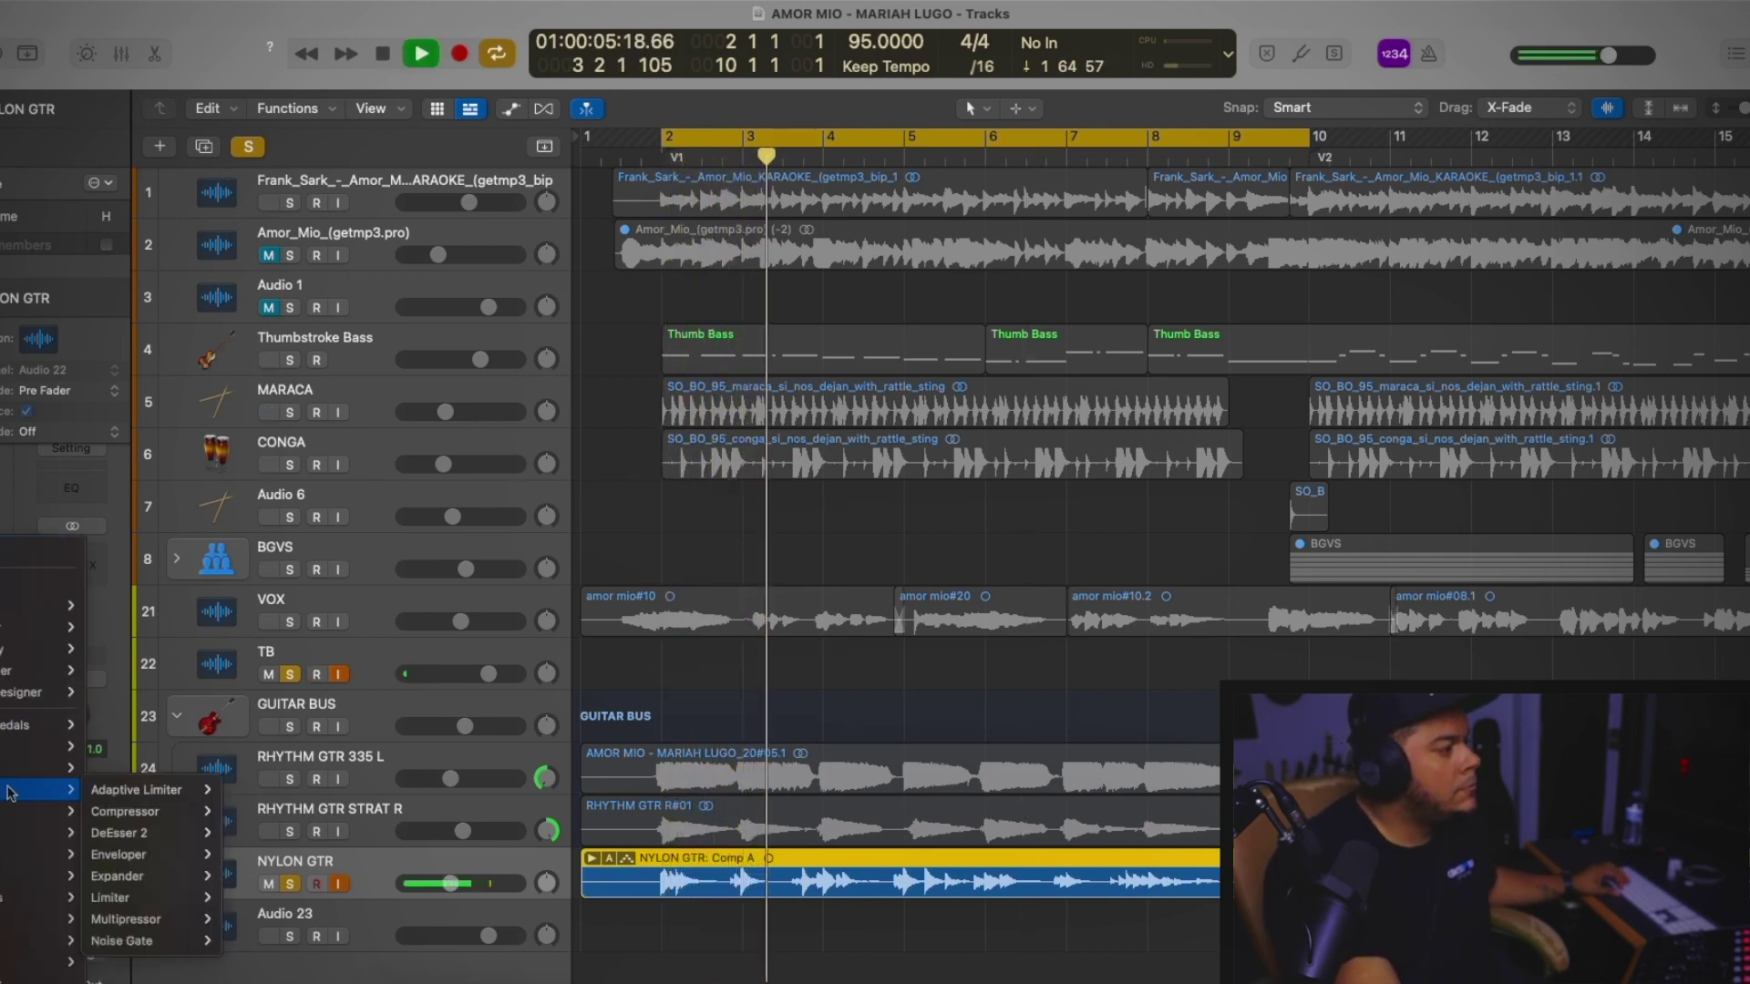
click(246, 941)
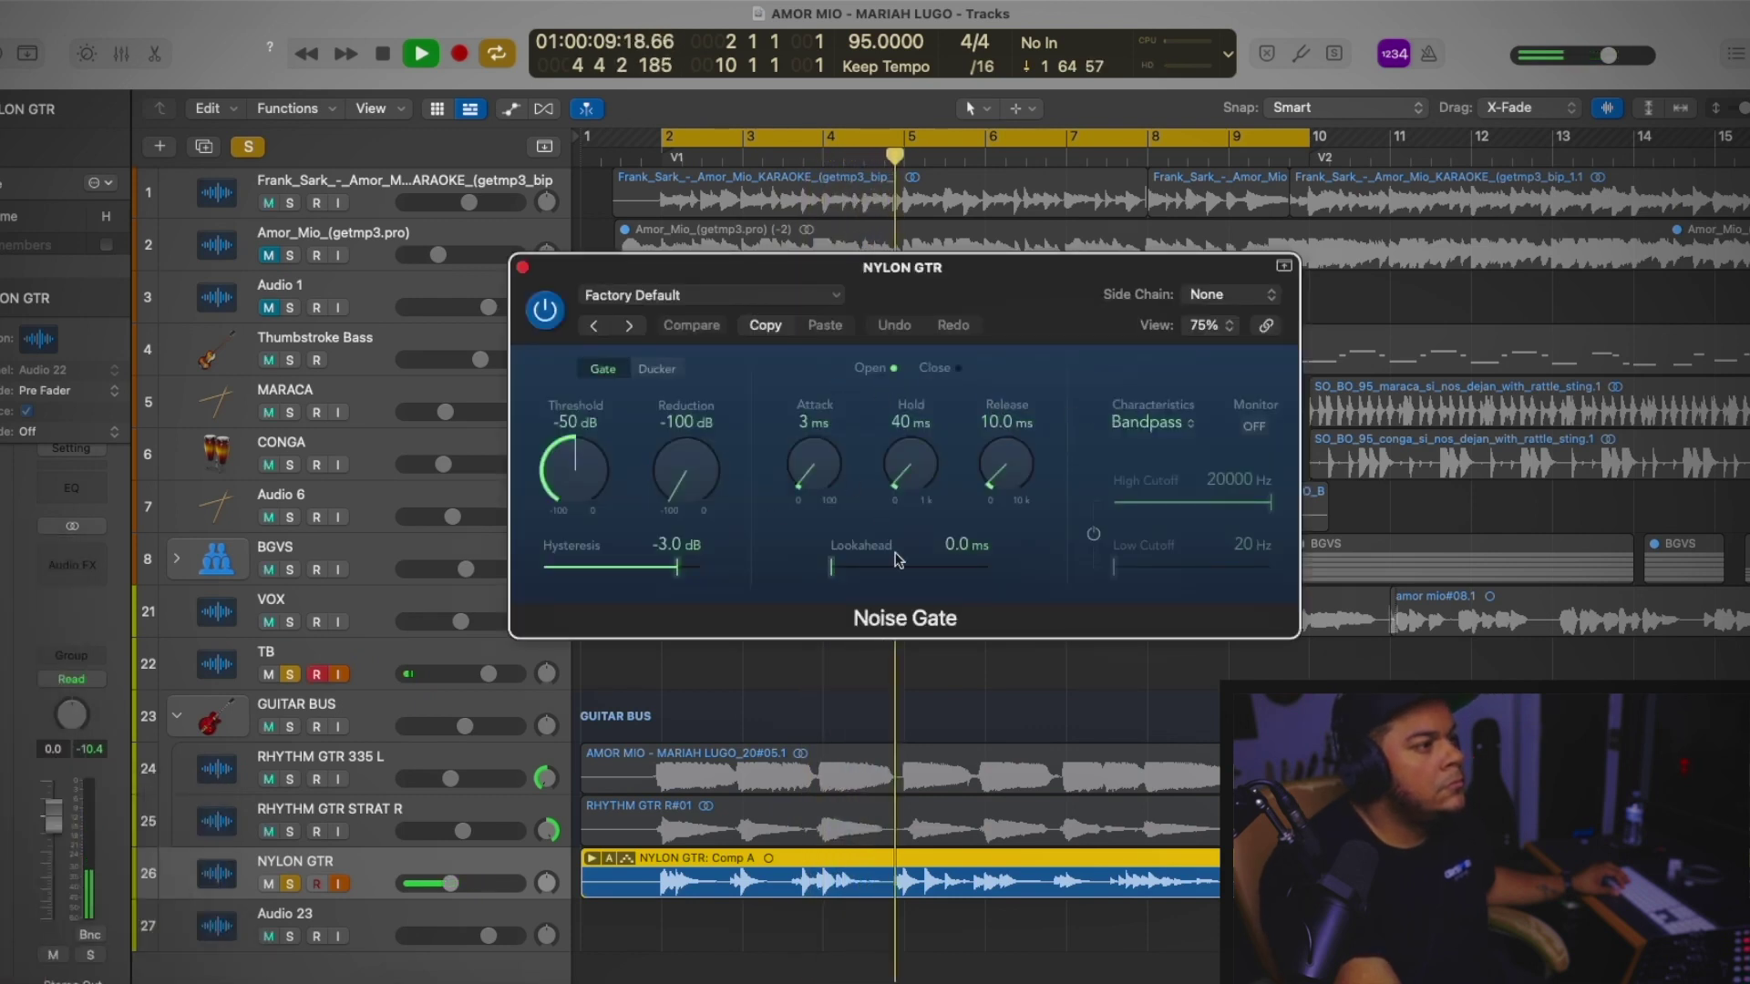
drag(1002, 464, 994, 339)
mouse_move(575, 467)
mouse_down()
mouse_move(581, 417)
mouse_move(591, 462)
mouse_up()
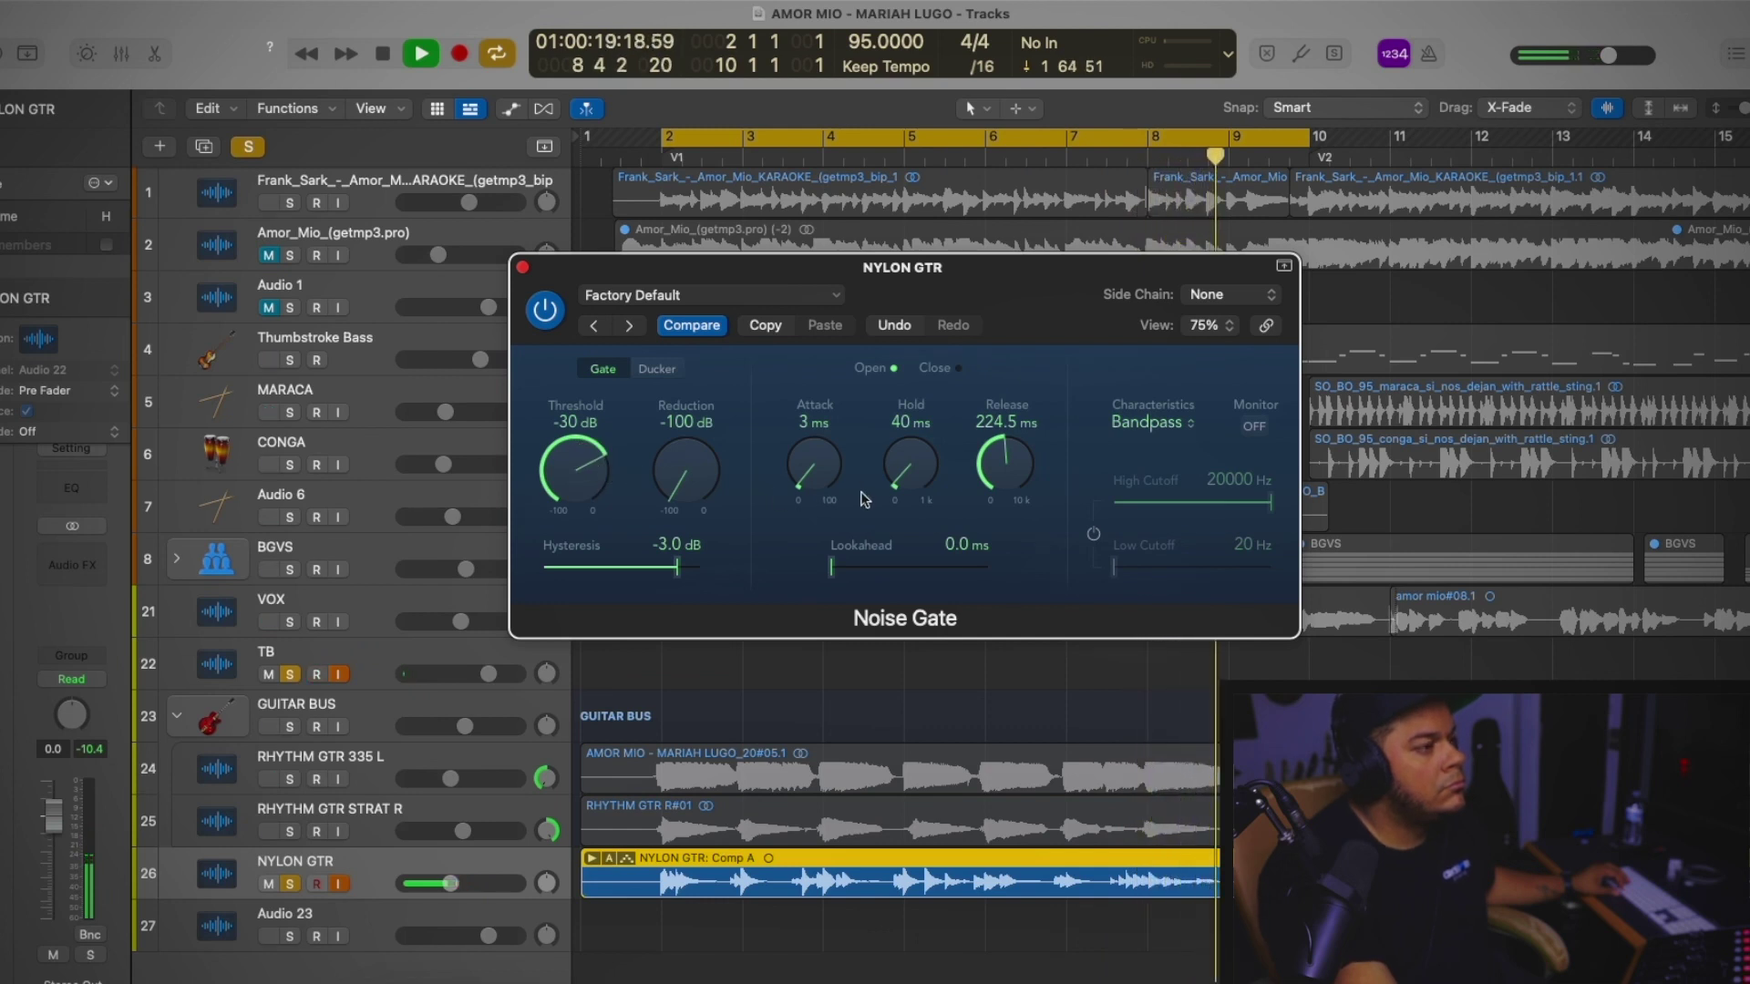
Lengthen the nylon guitar gate's release to 626.9 ms, close the plug-in window and stop playback
drag(1004, 472, 1006, 477)
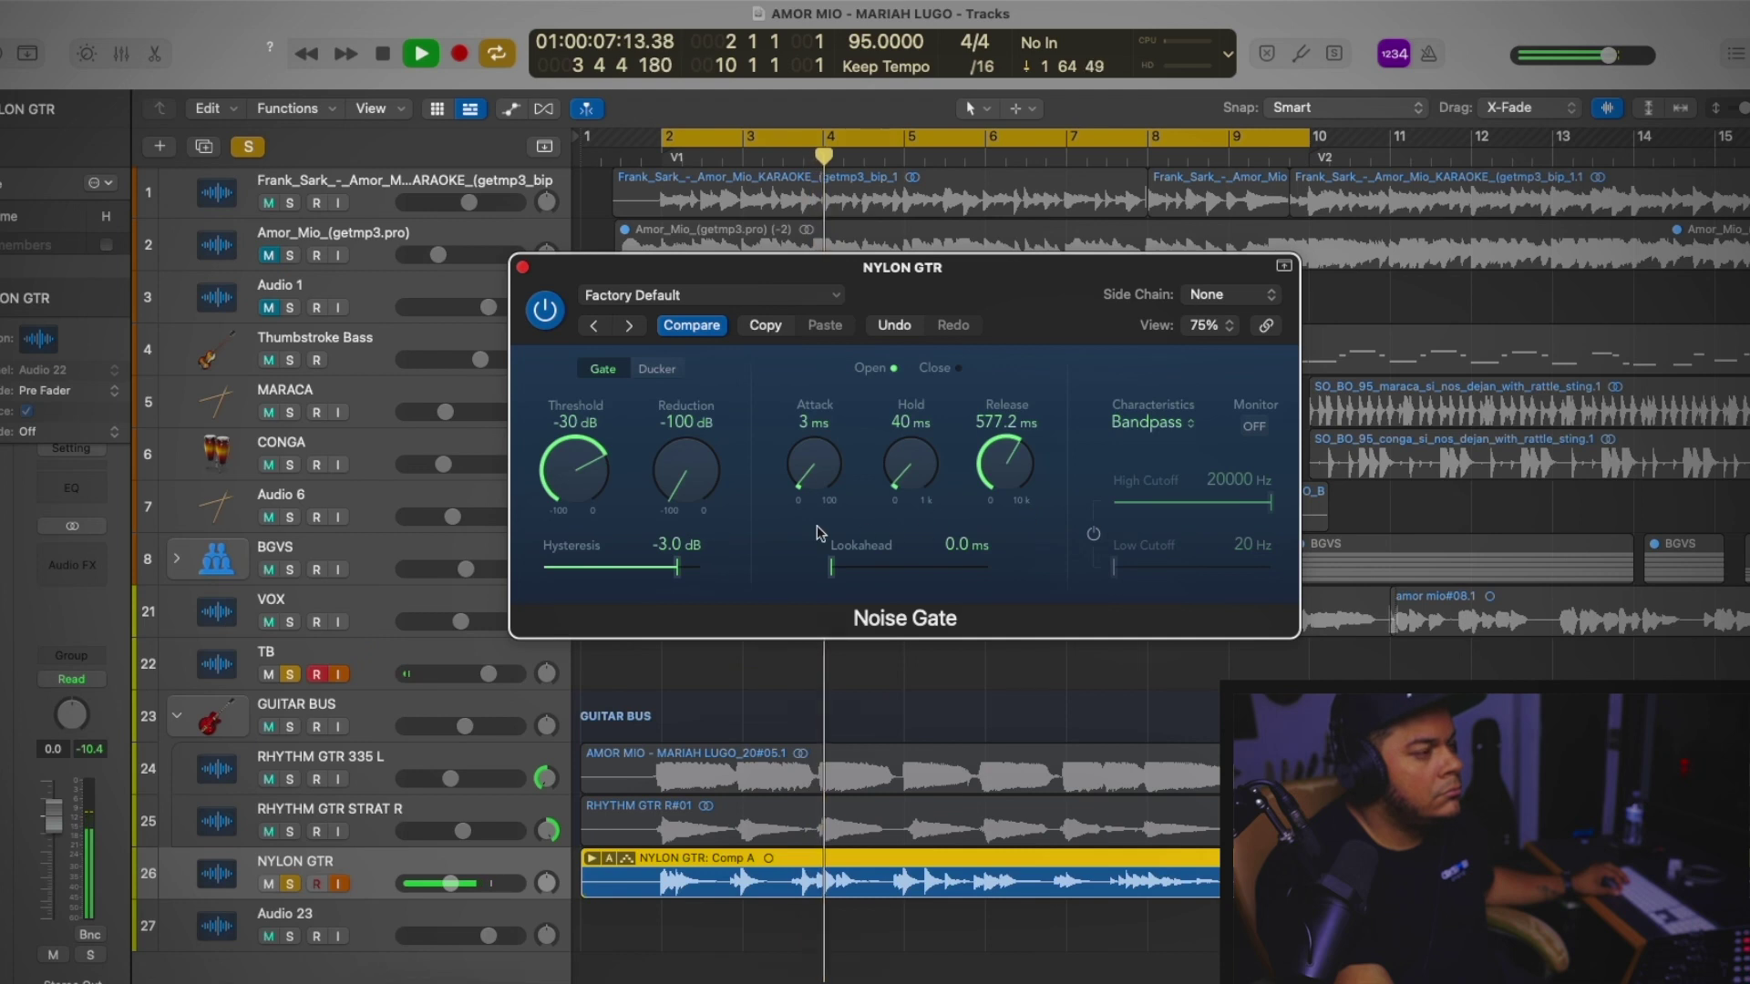
drag(1000, 475, 999, 467)
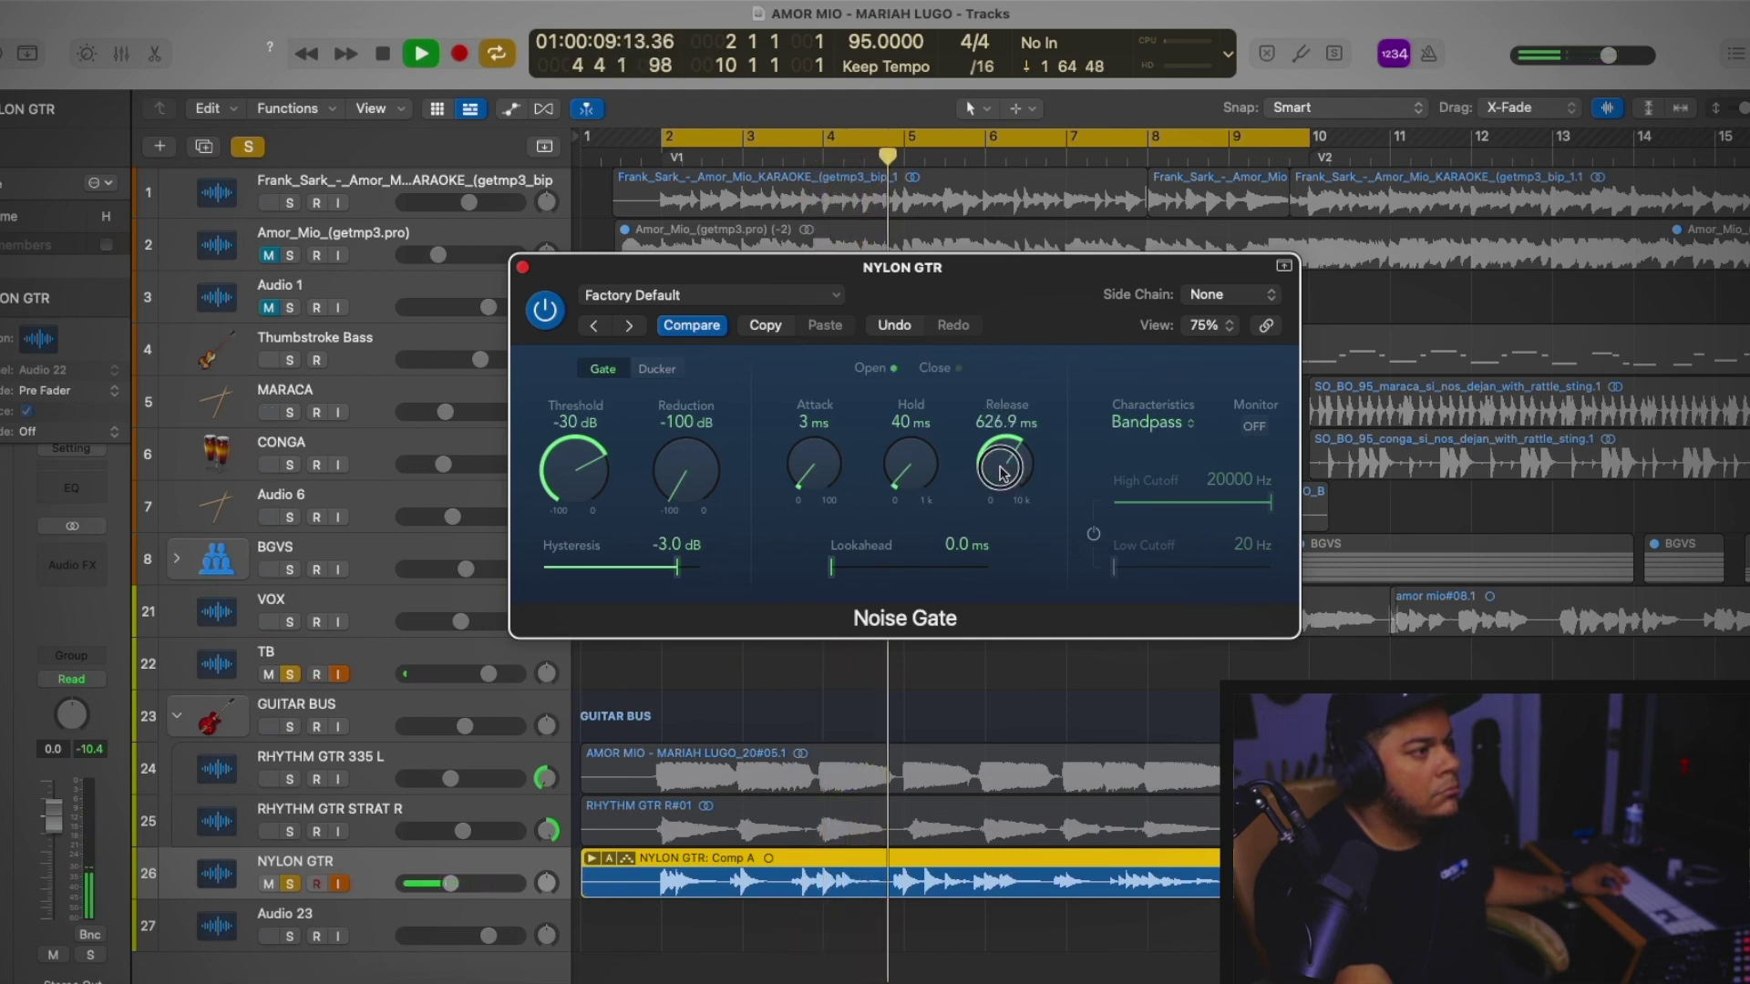
click(522, 266)
key(space)
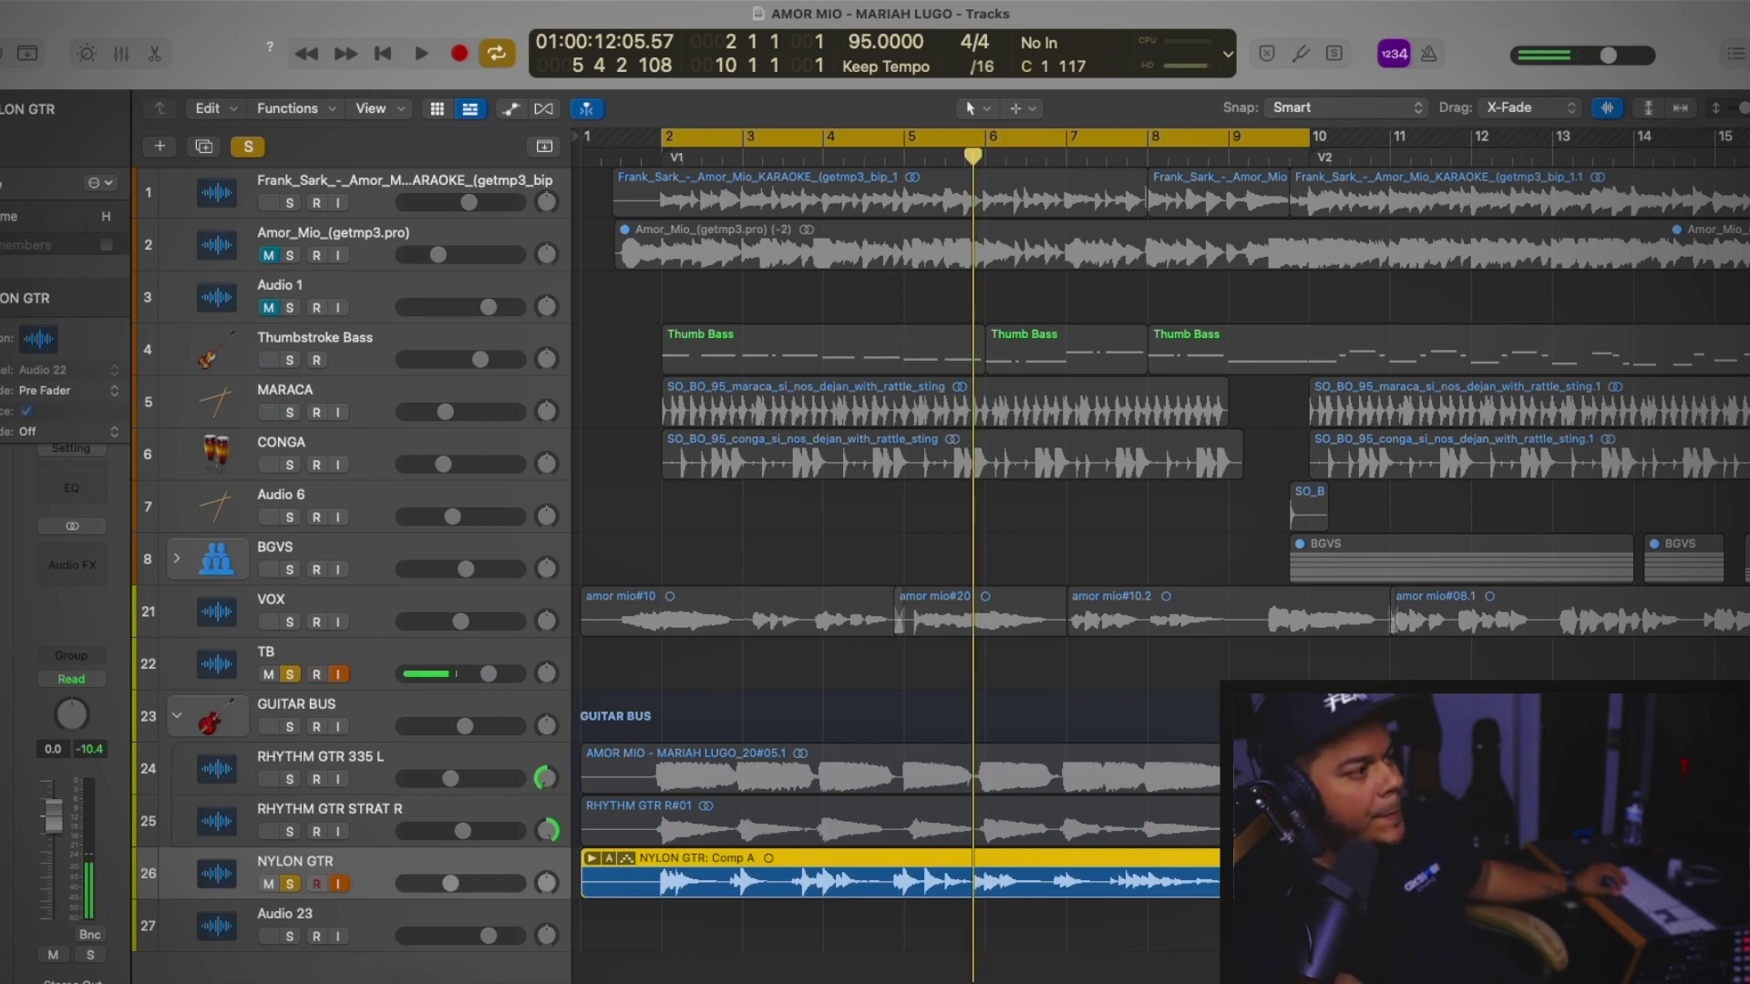
Insert a Compressor on NYLON GTR after the noise gate and start playback
click(72, 565)
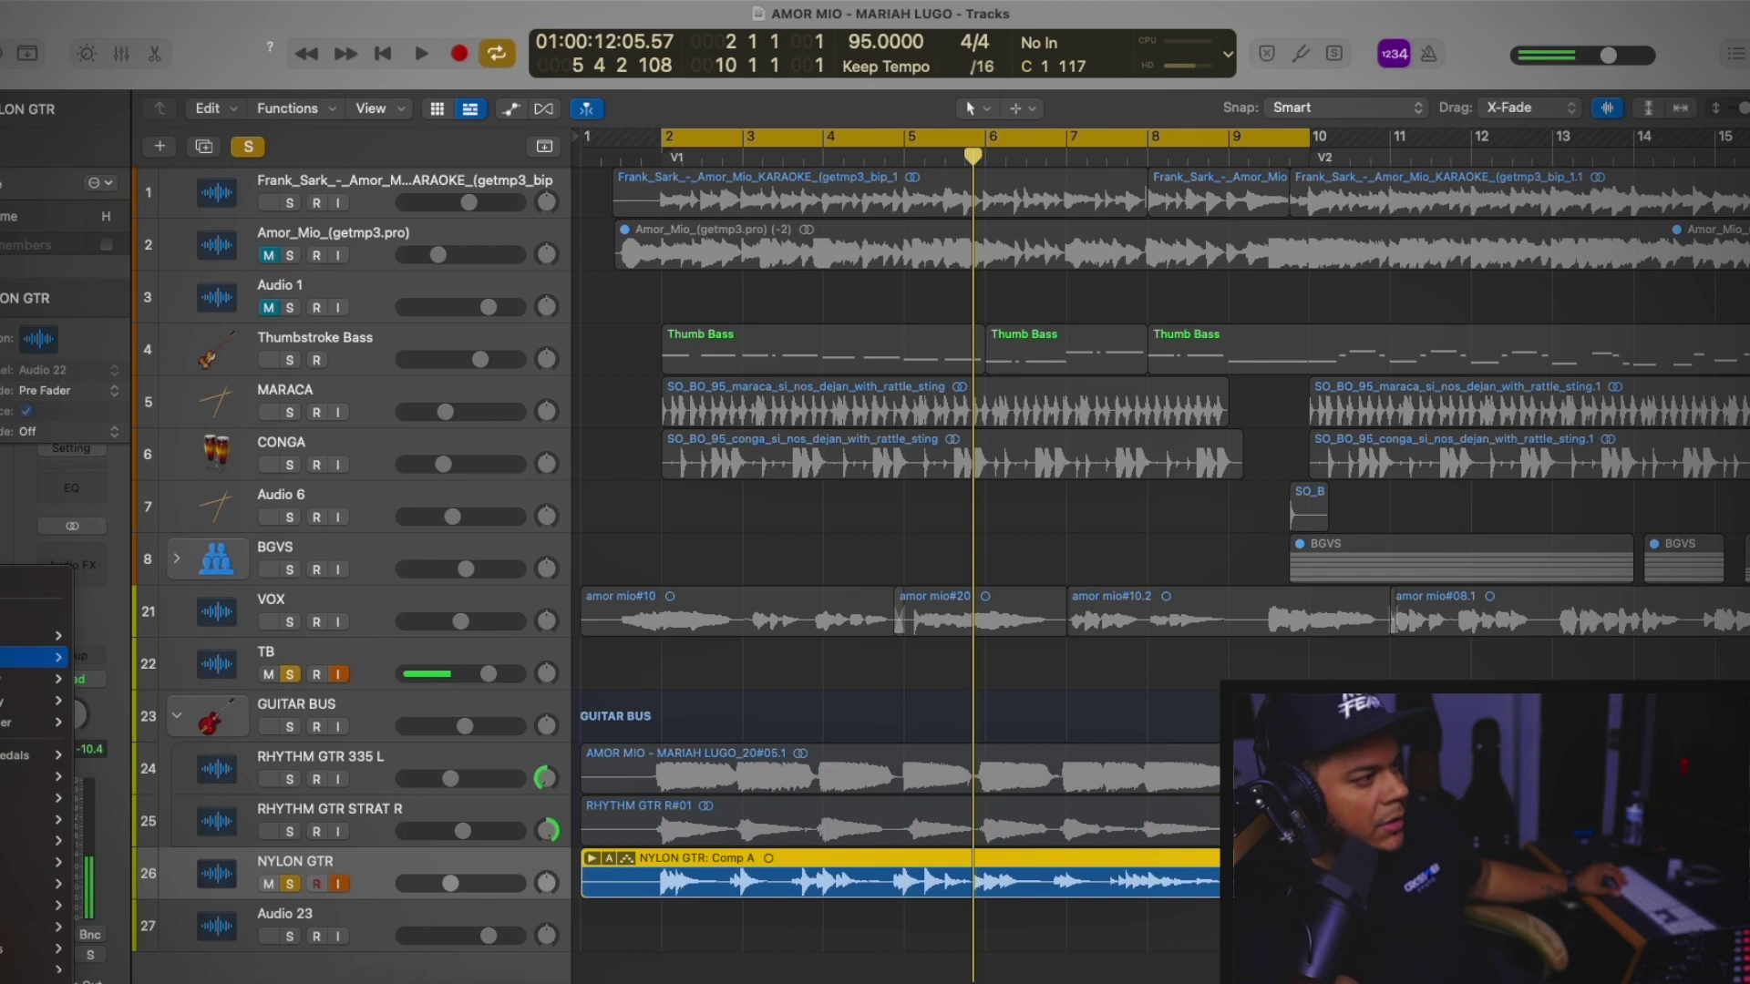
mouse_move(55, 679)
click(91, 679)
key(space)
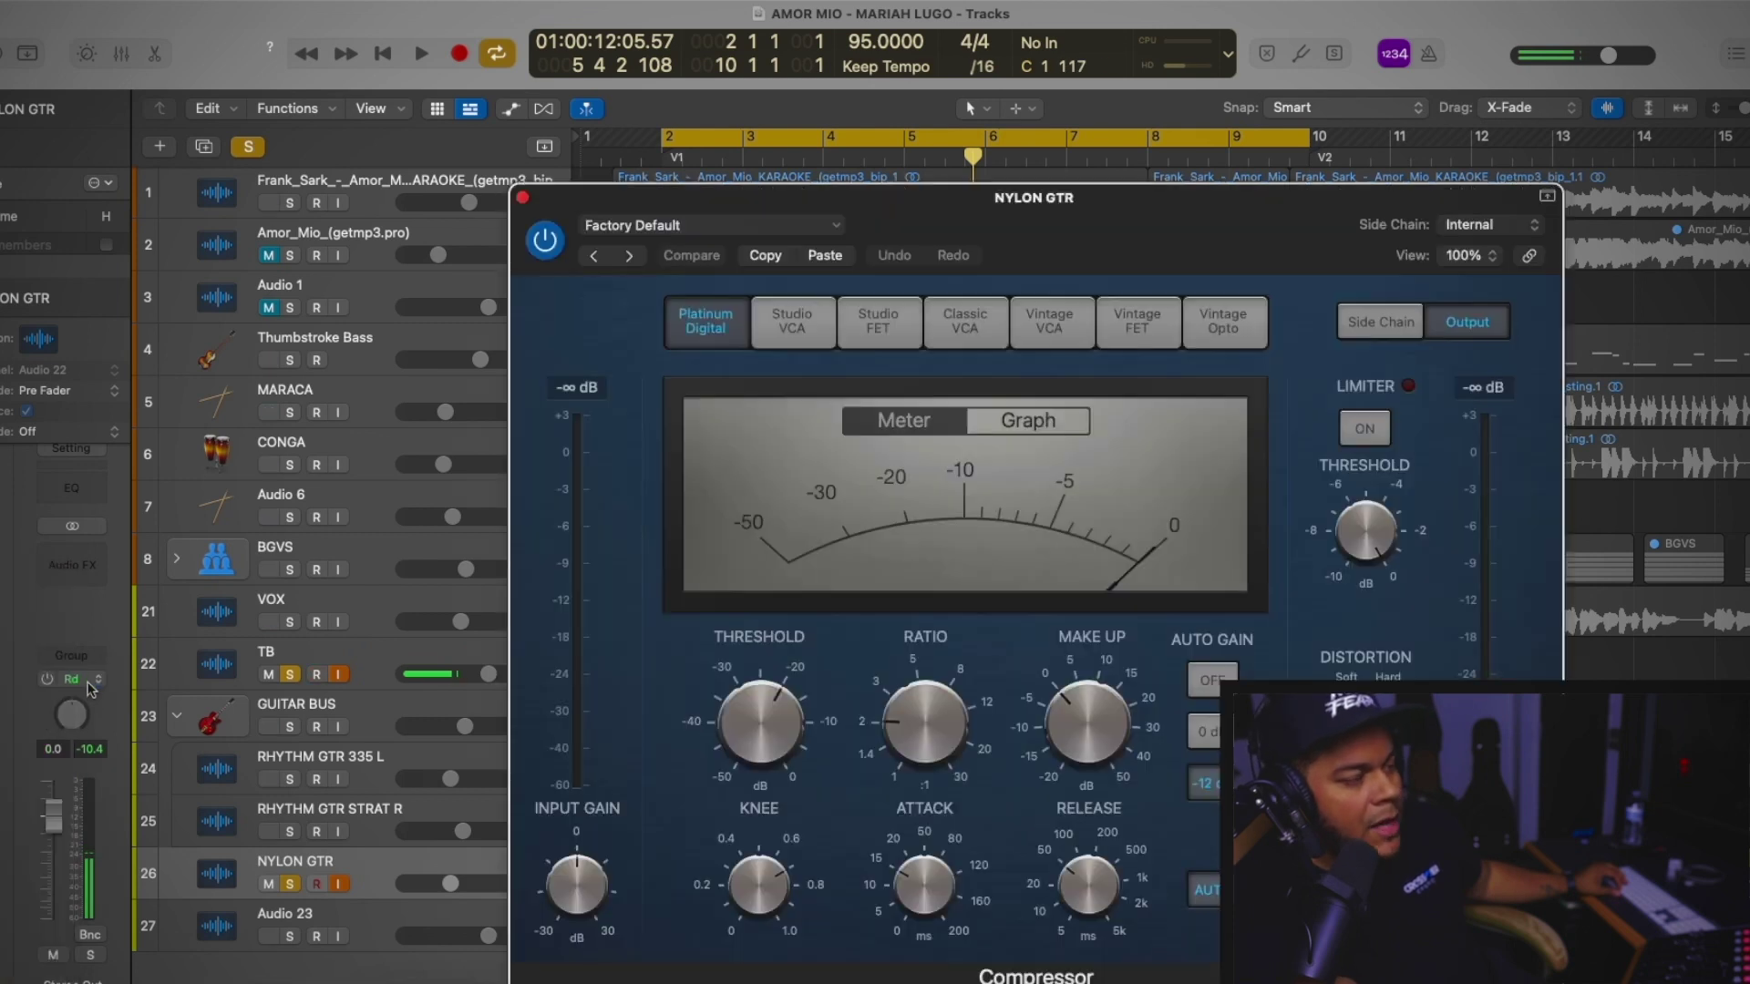
Audition the compressor's Studio, Classic and Vintage circuit types on the nylon guitar and settle on Vintage VCA
click(762, 328)
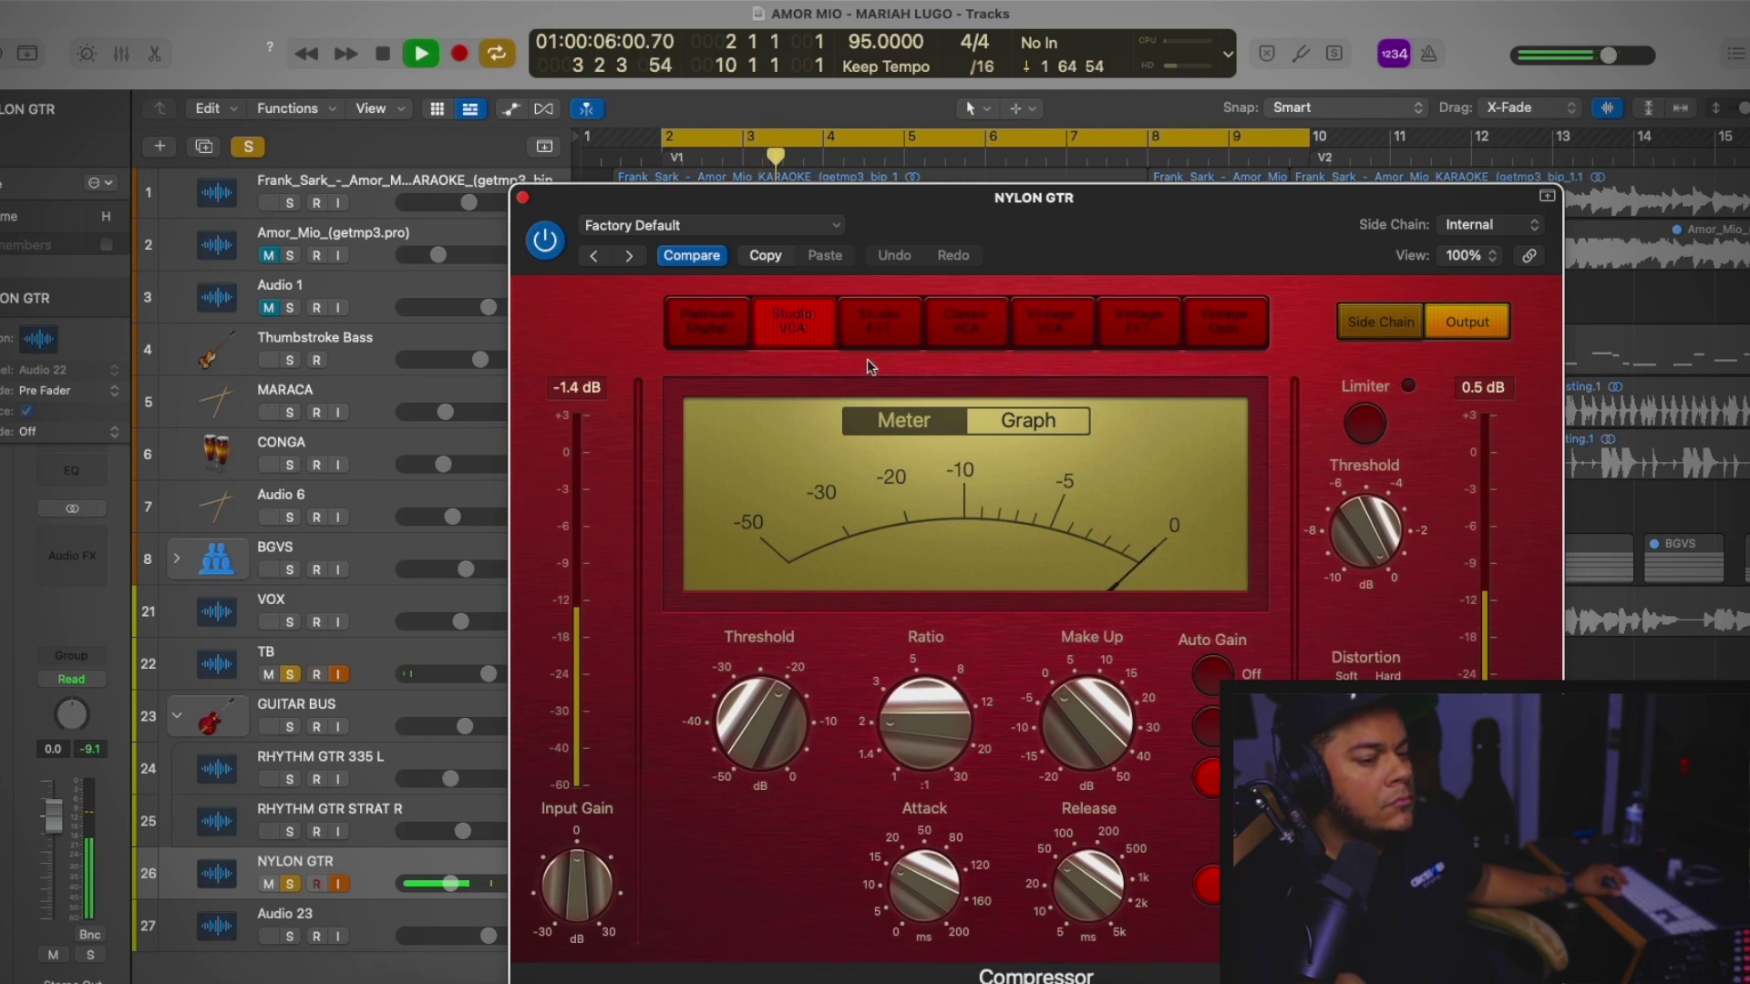
click(901, 340)
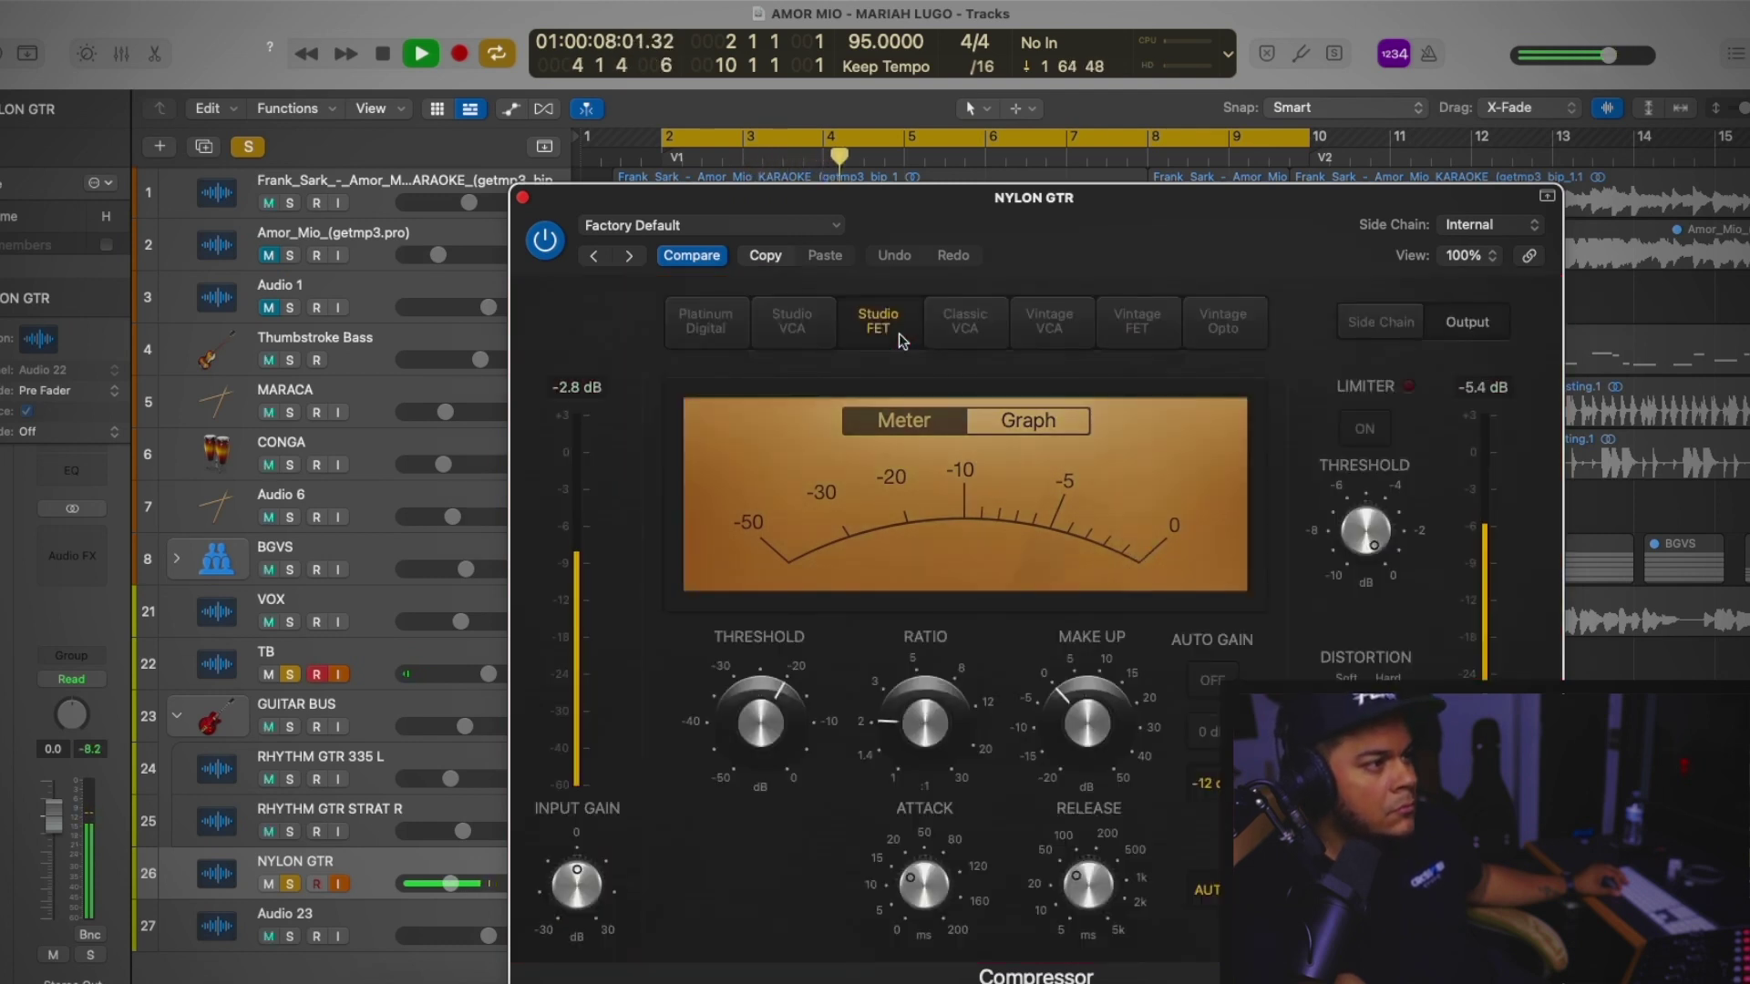
click(965, 337)
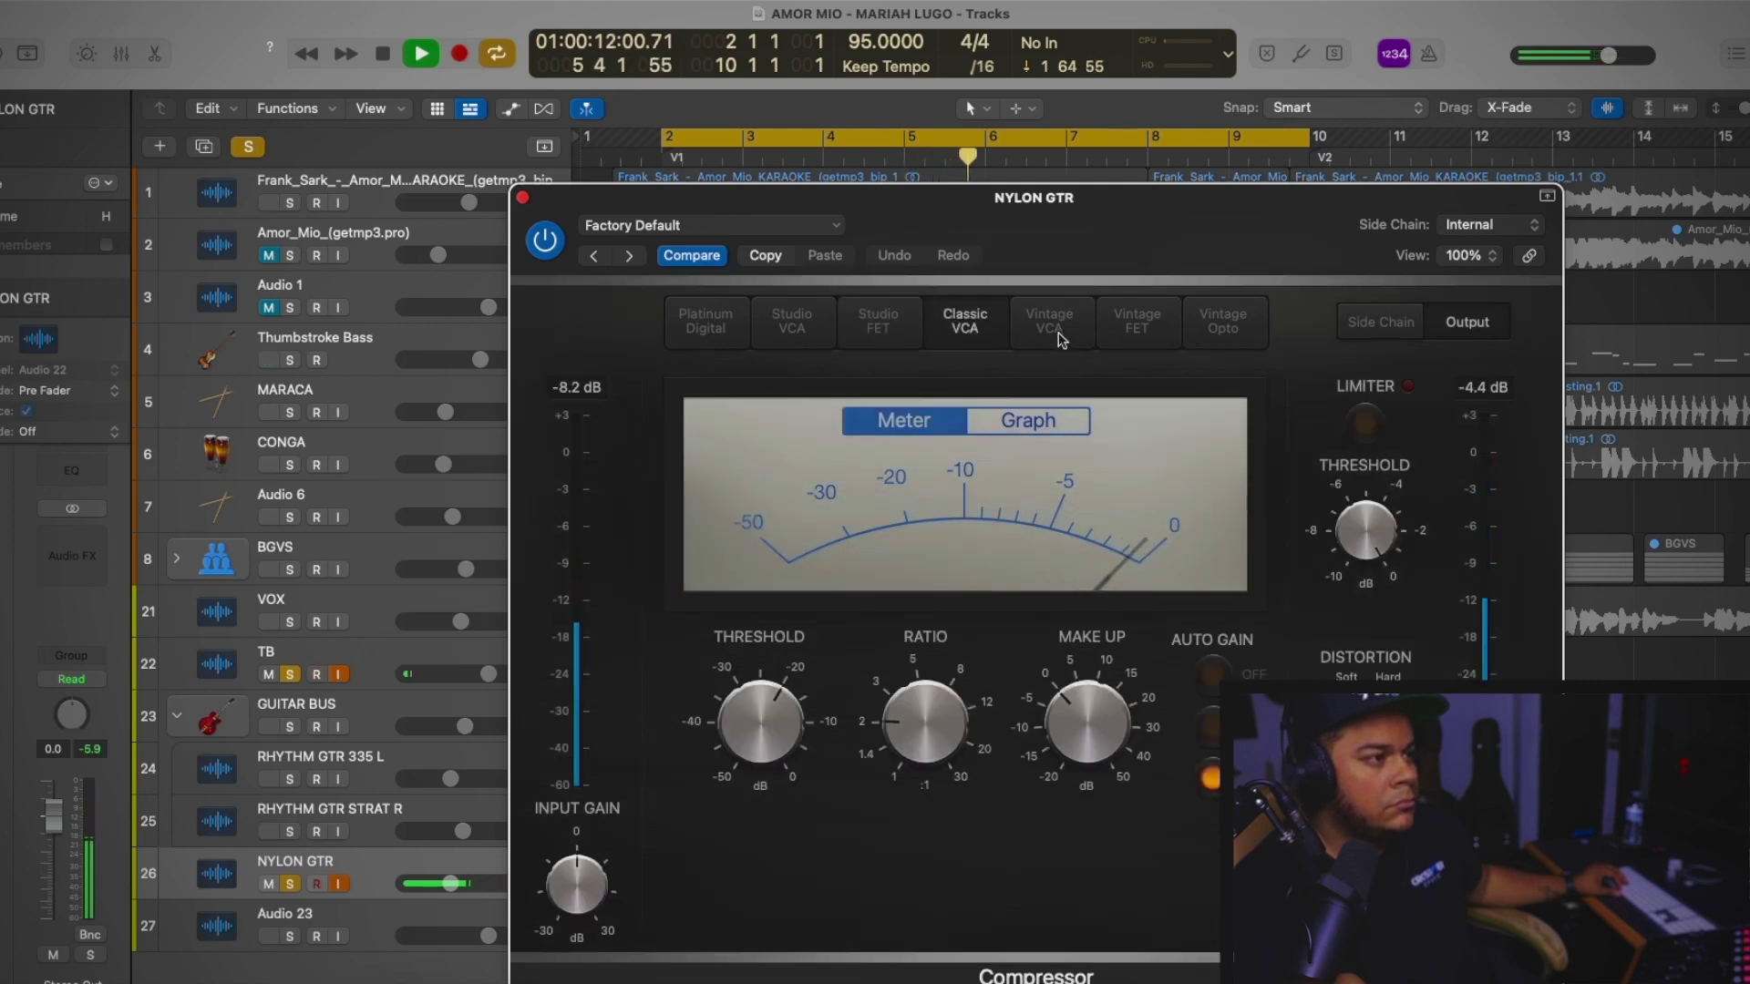
click(1058, 330)
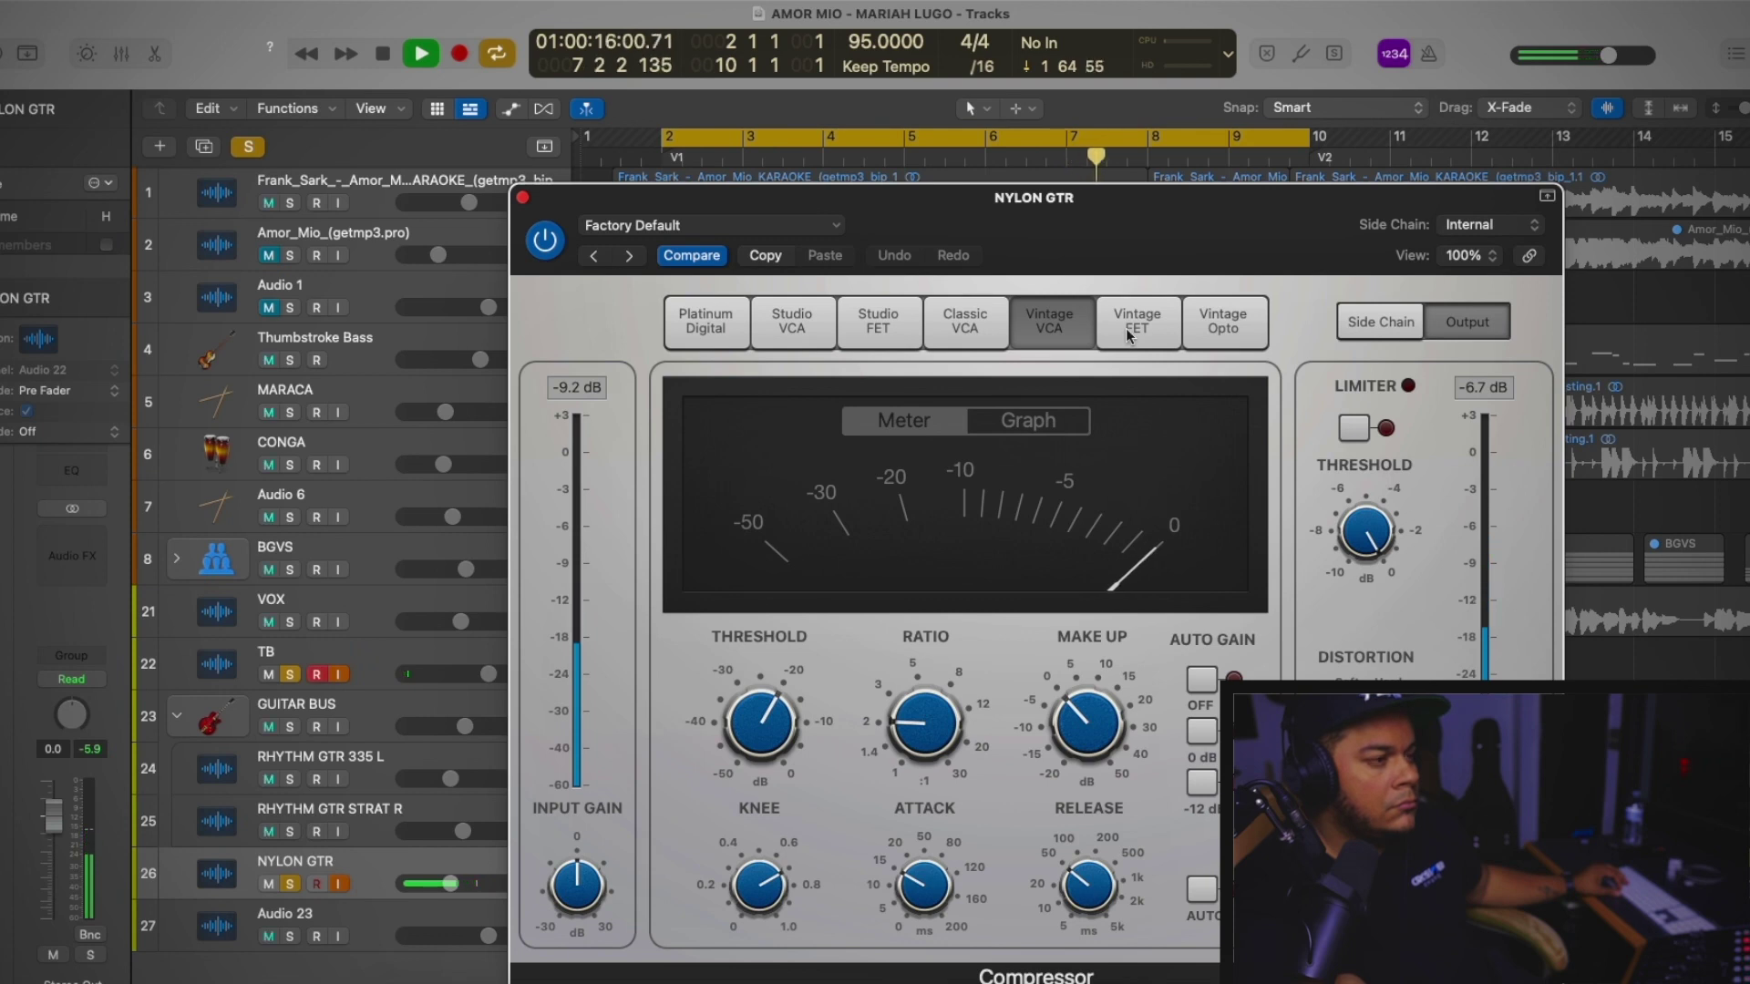
click(1129, 333)
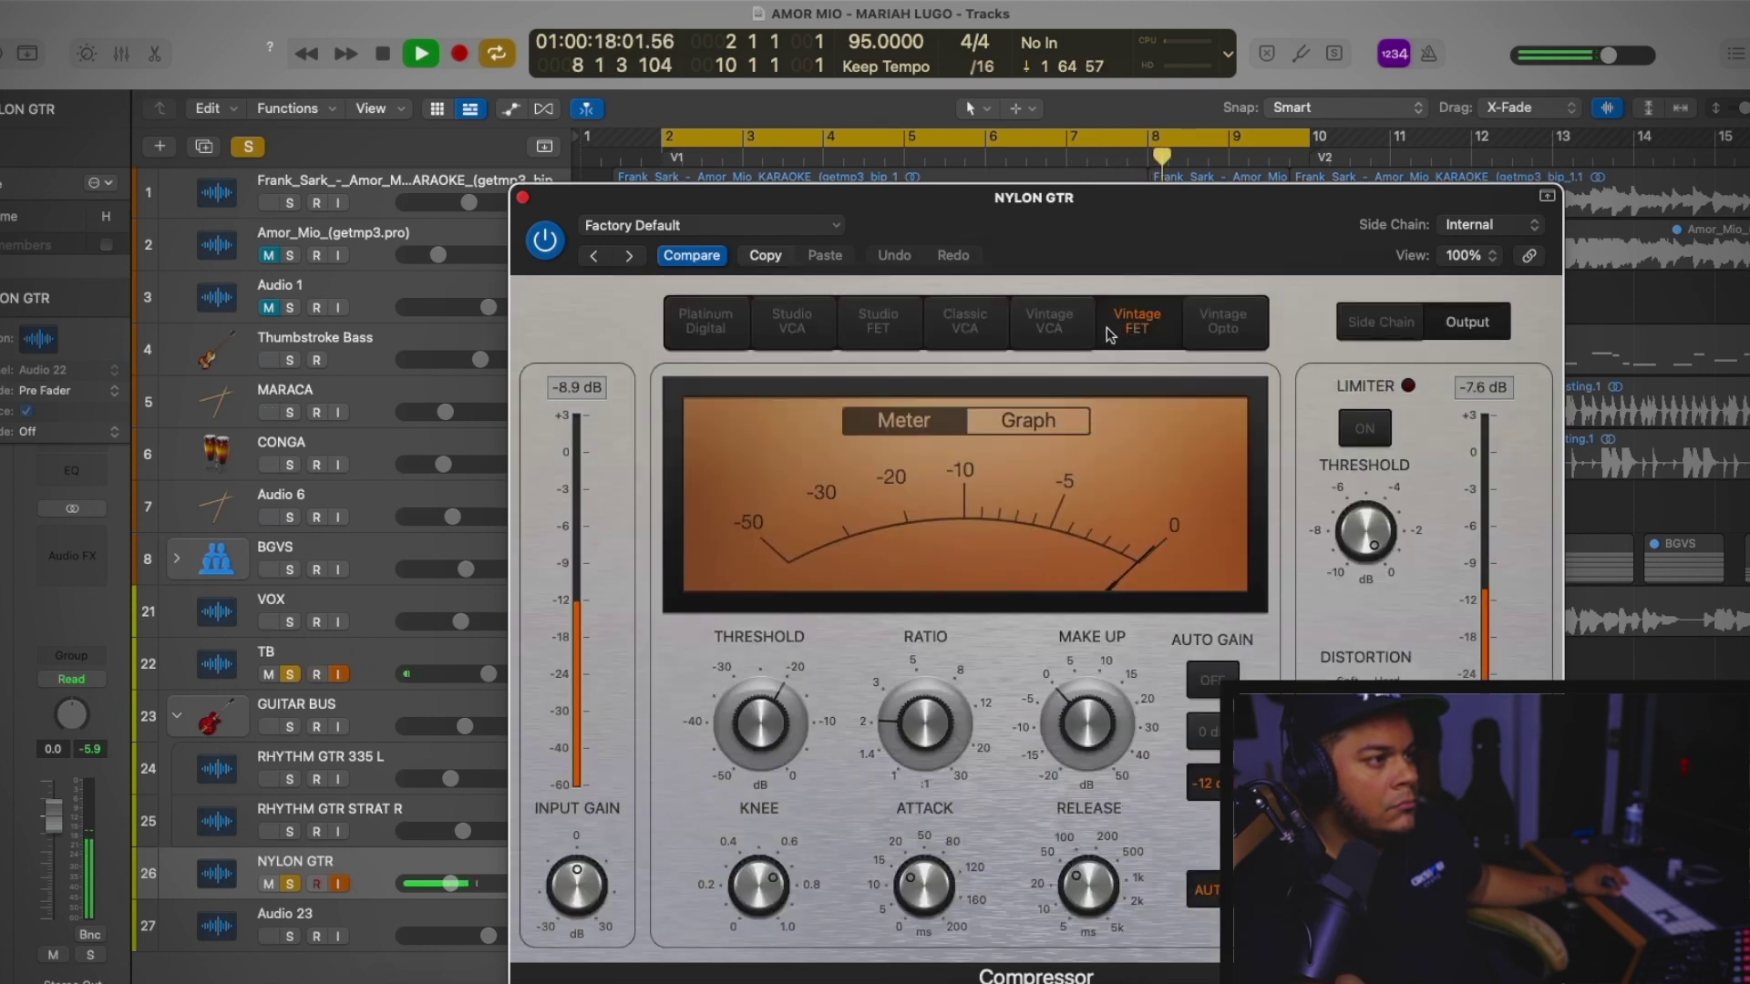
click(1057, 327)
click(1197, 332)
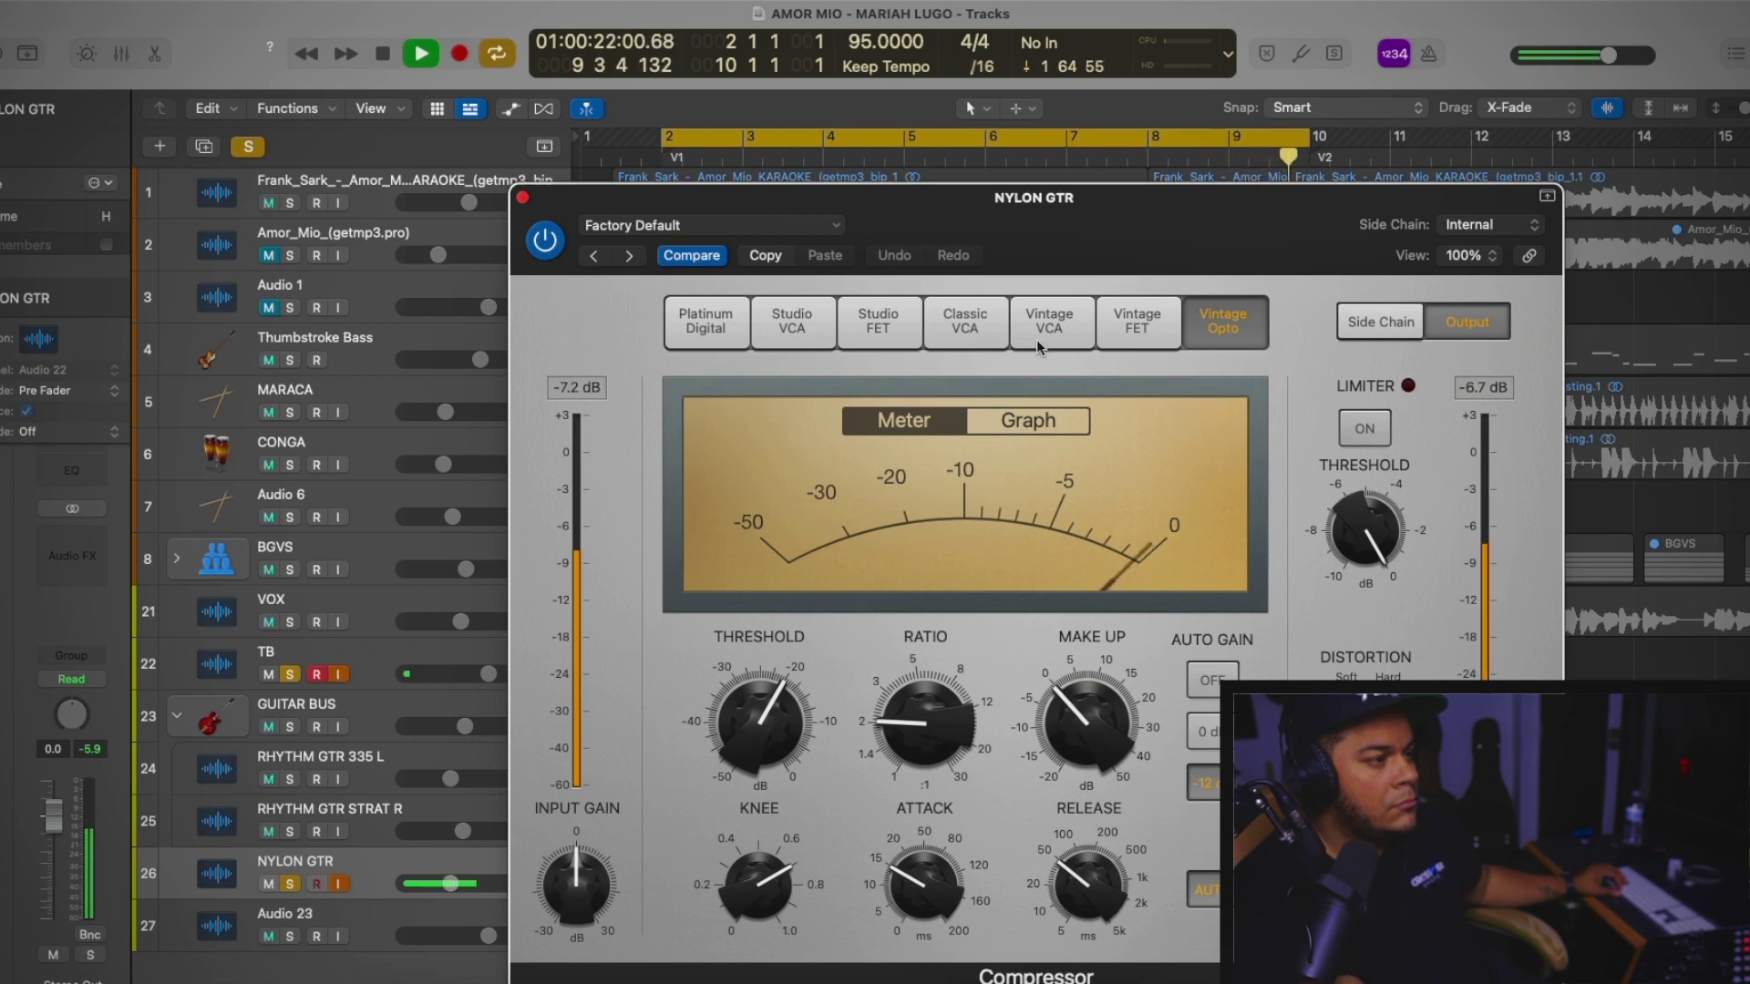
click(1052, 329)
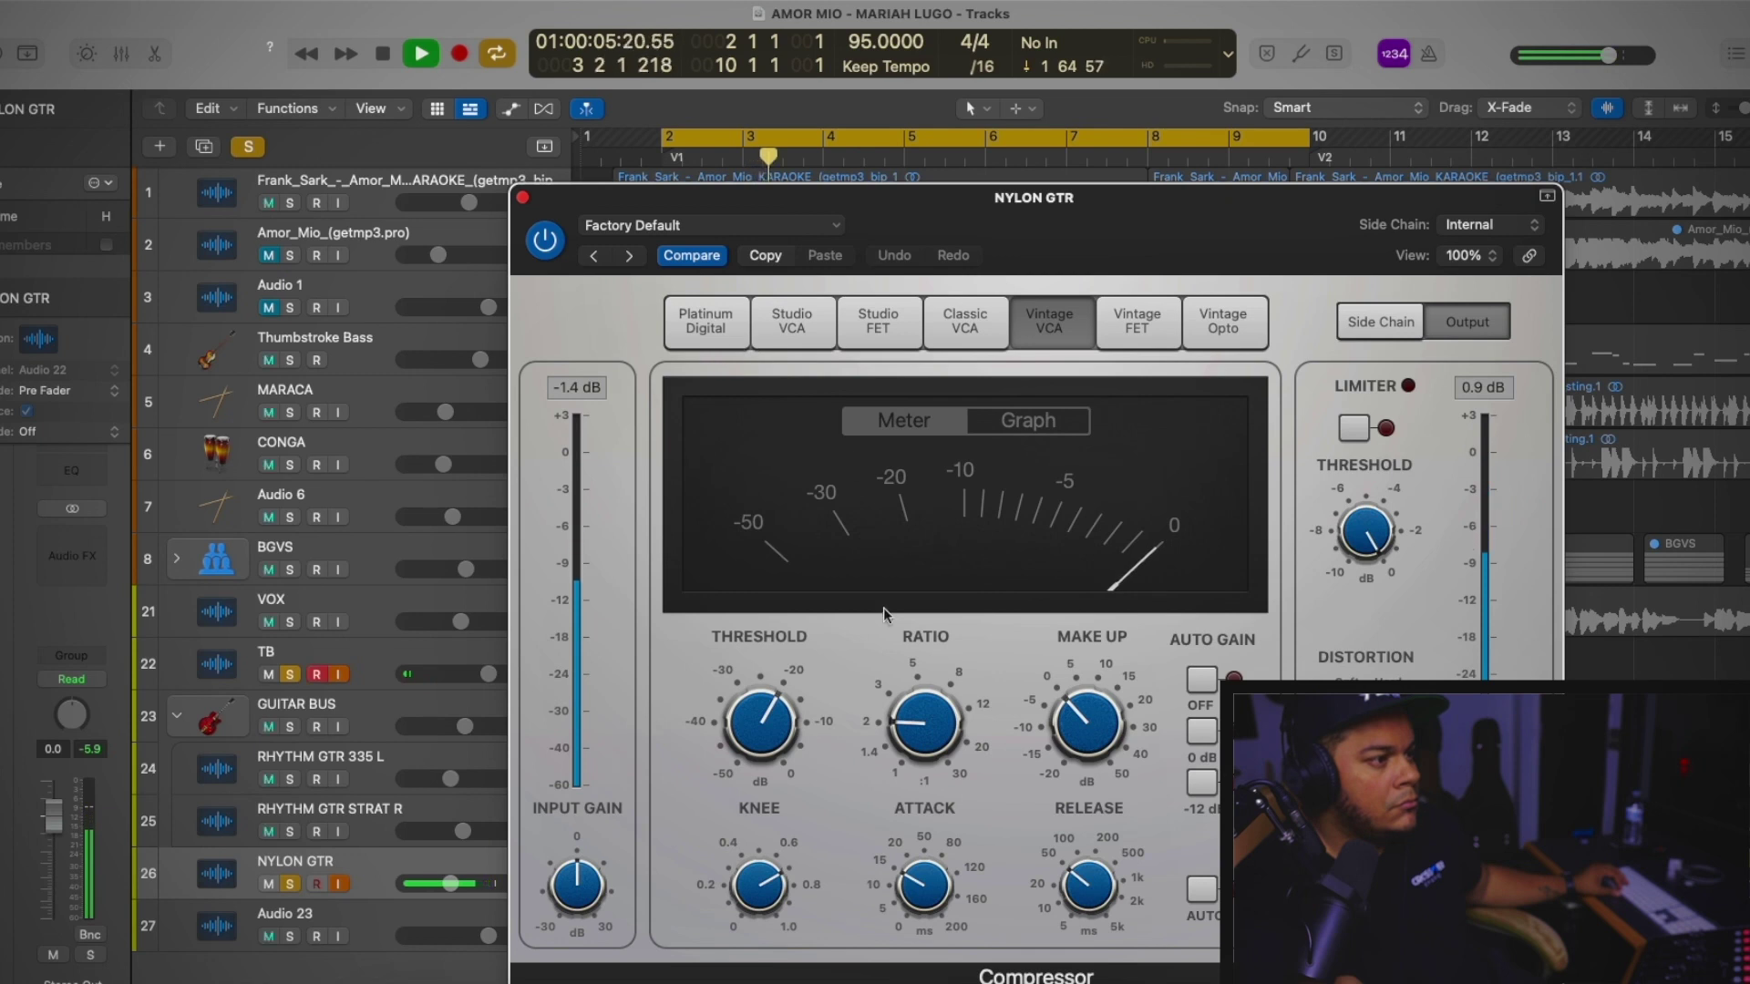
Slightly lower the compressor's threshold, raise its ratio, attack and release, turn on the limiter at -0.8 dB, and close the window
drag(743, 725, 743, 729)
drag(922, 879, 923, 852)
drag(1076, 882, 1036, 878)
drag(923, 715, 898, 690)
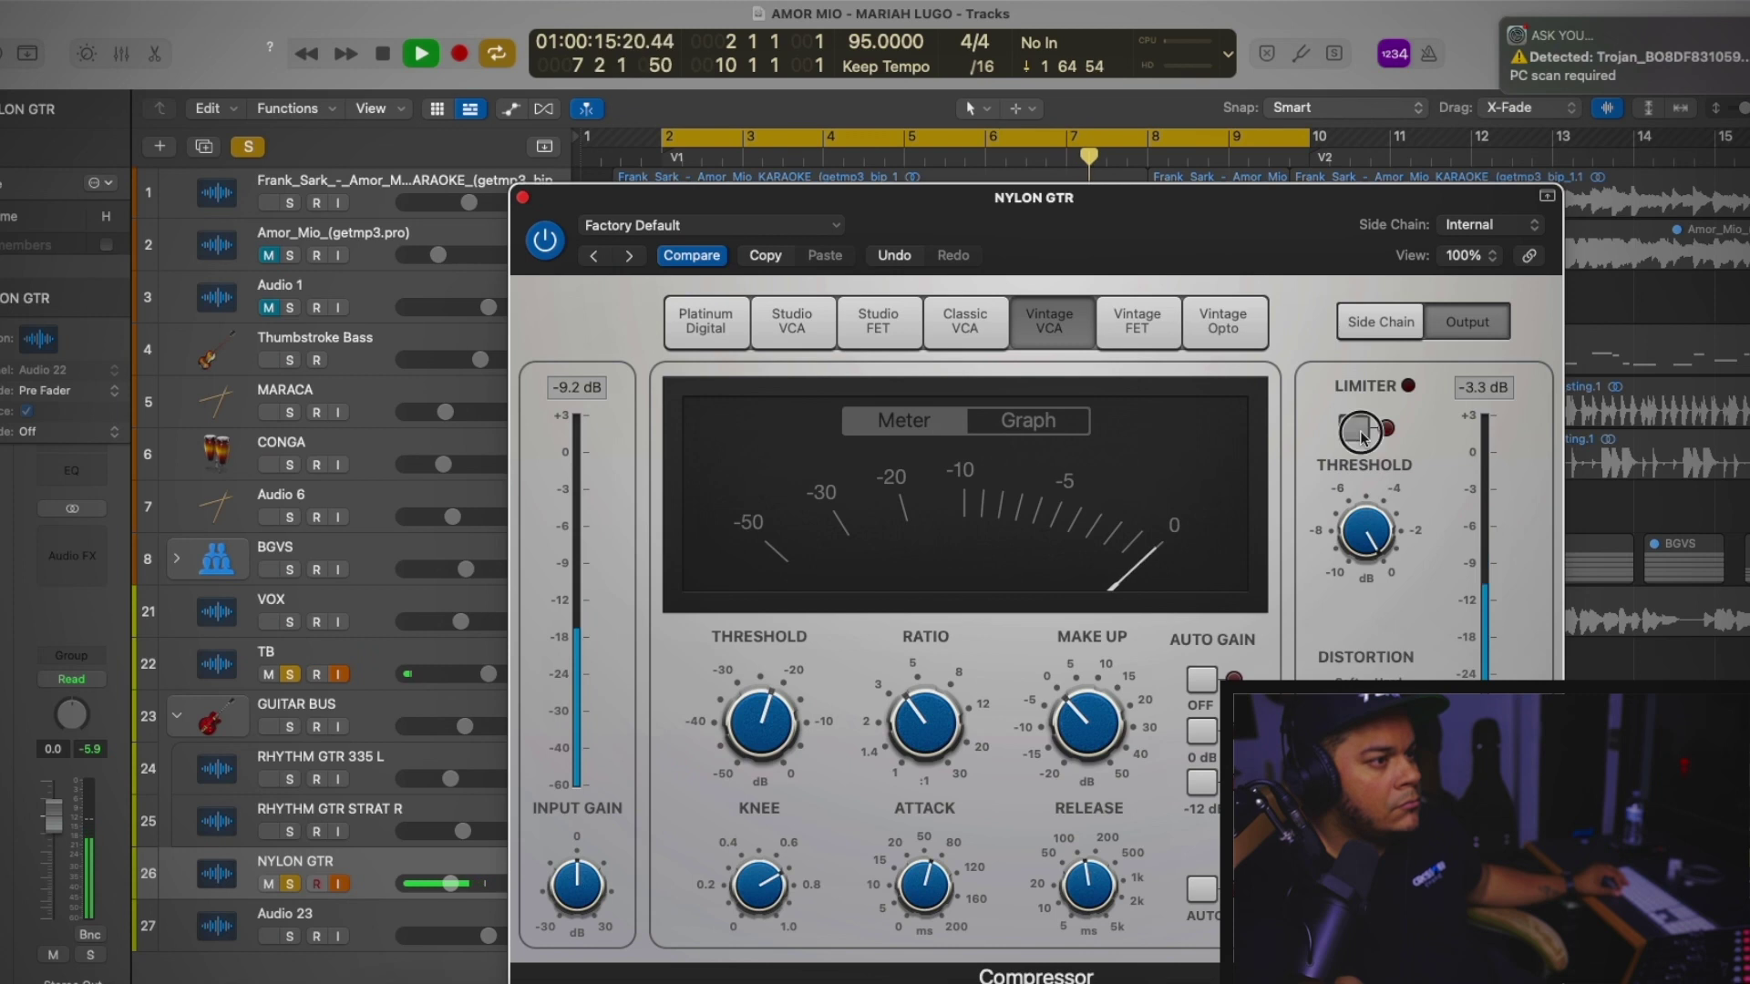
drag(1386, 531, 1386, 540)
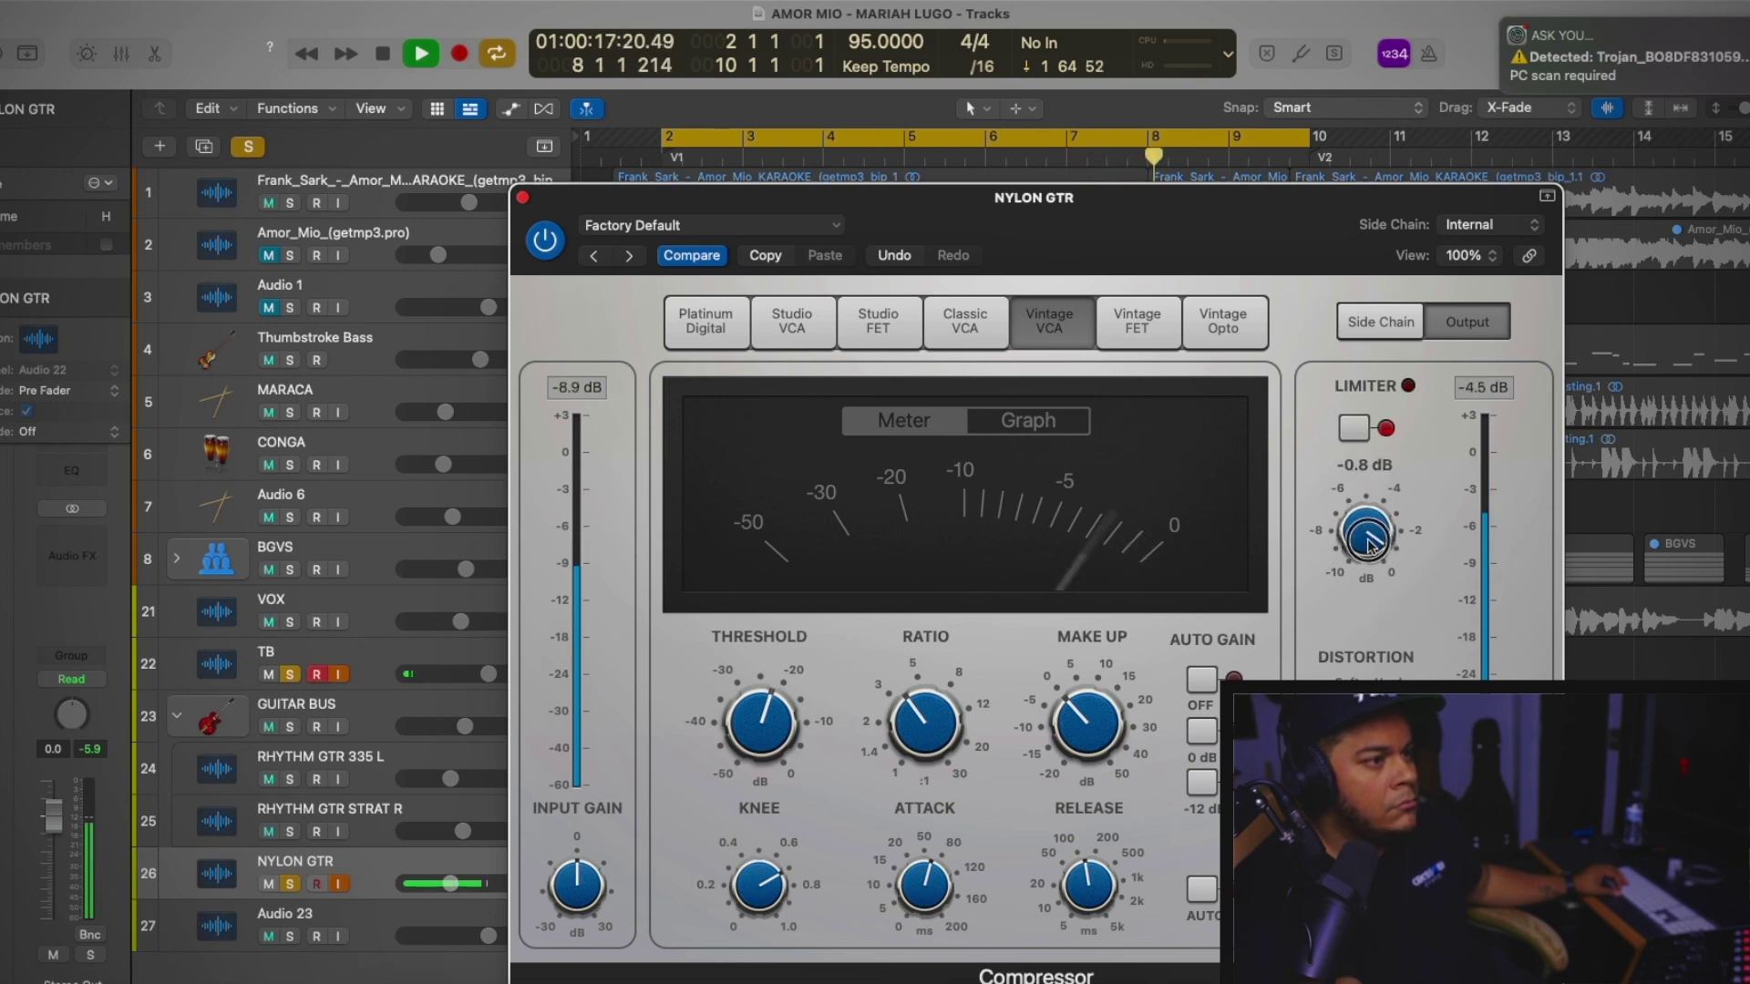
click(523, 197)
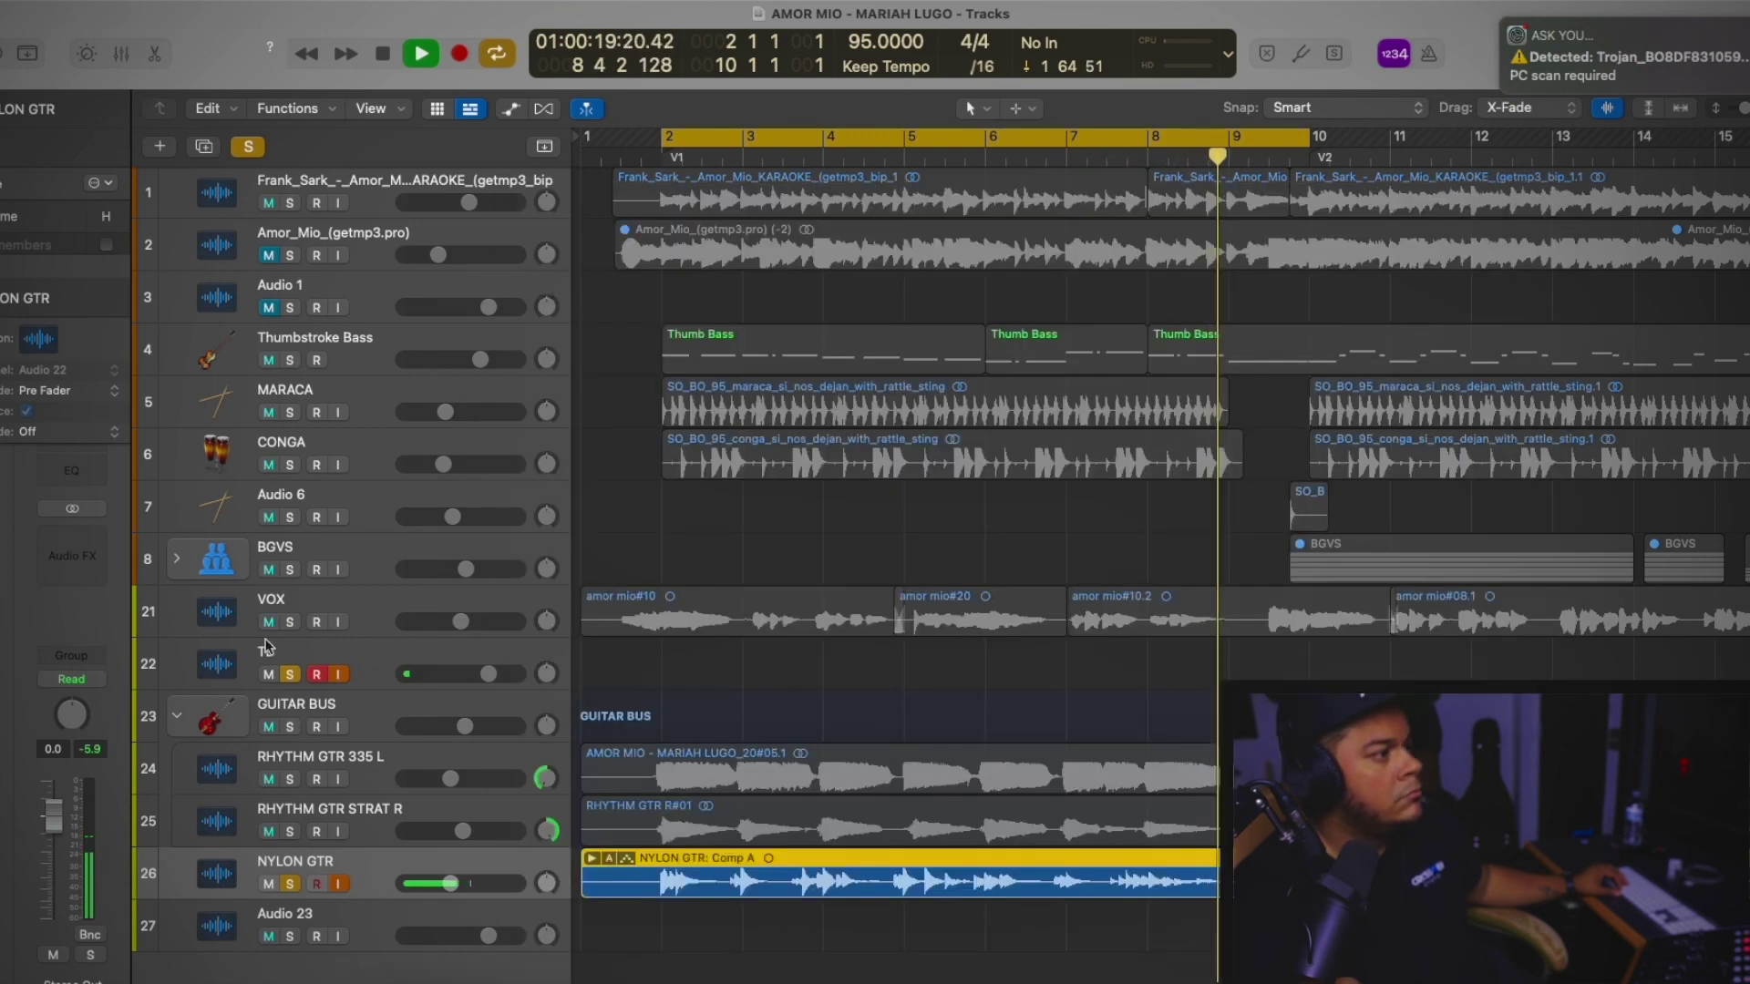
Reopen the NYLON GTR Noise Gate, set its threshold to -36 dB, and close it
click(71, 556)
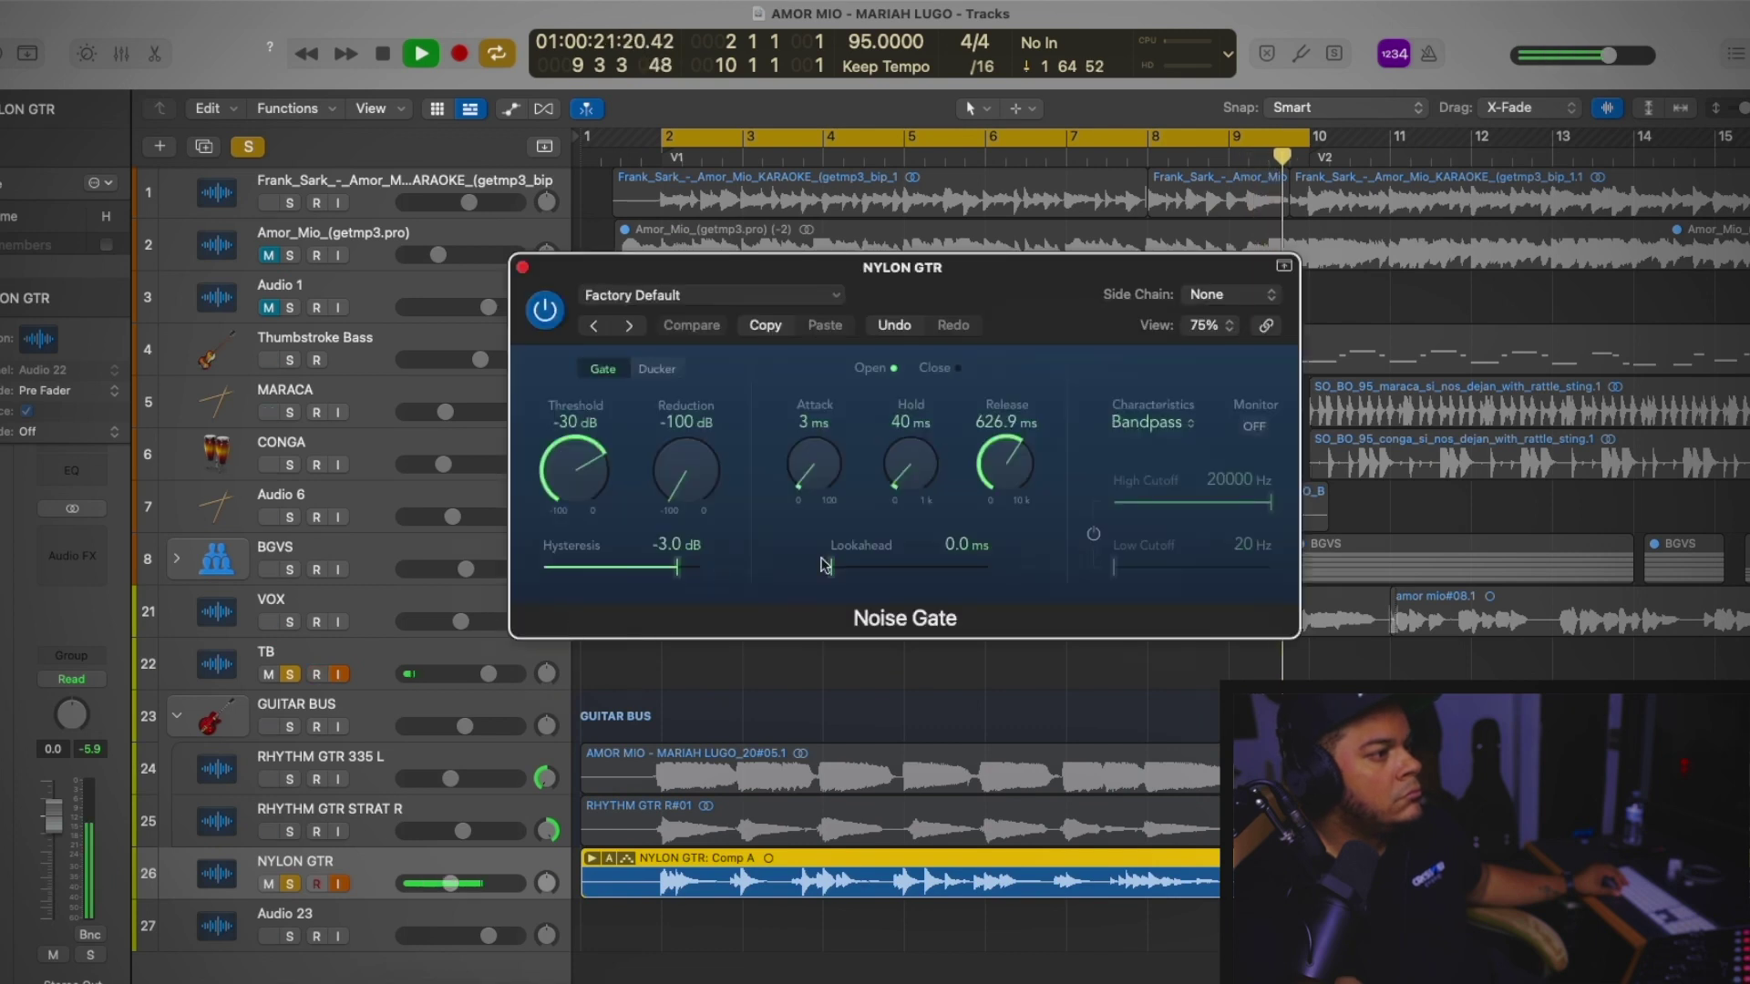
drag(567, 461, 573, 474)
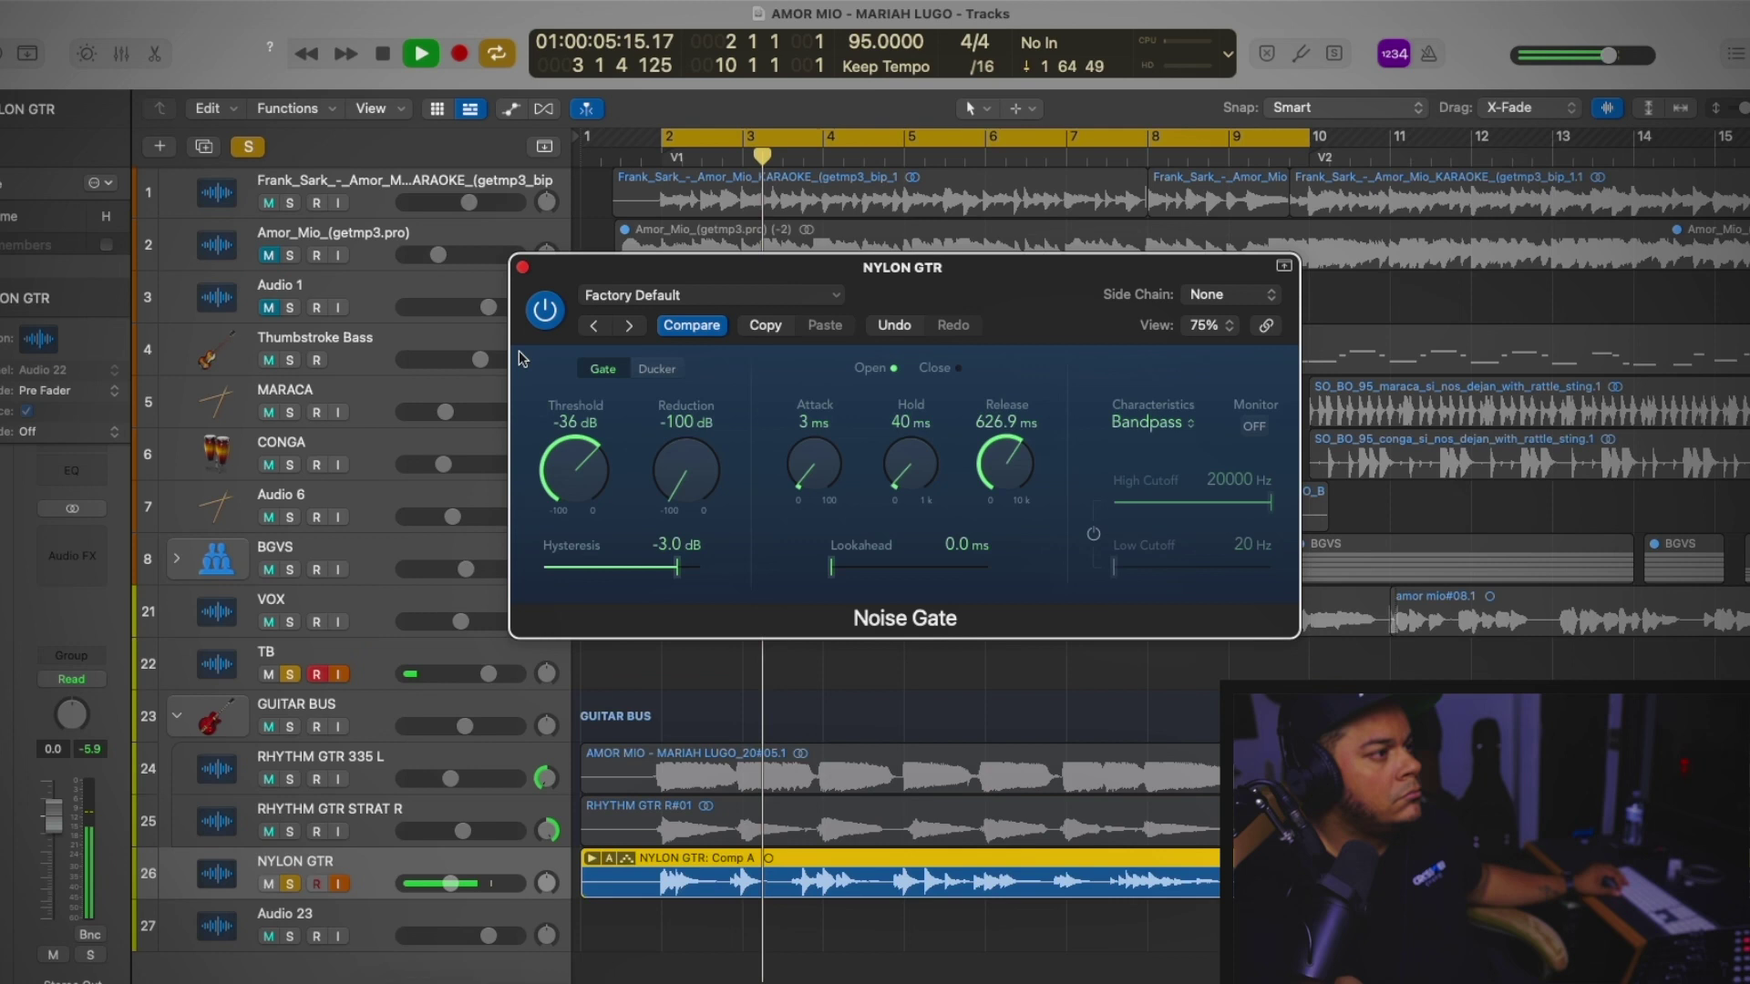
key(super+w)
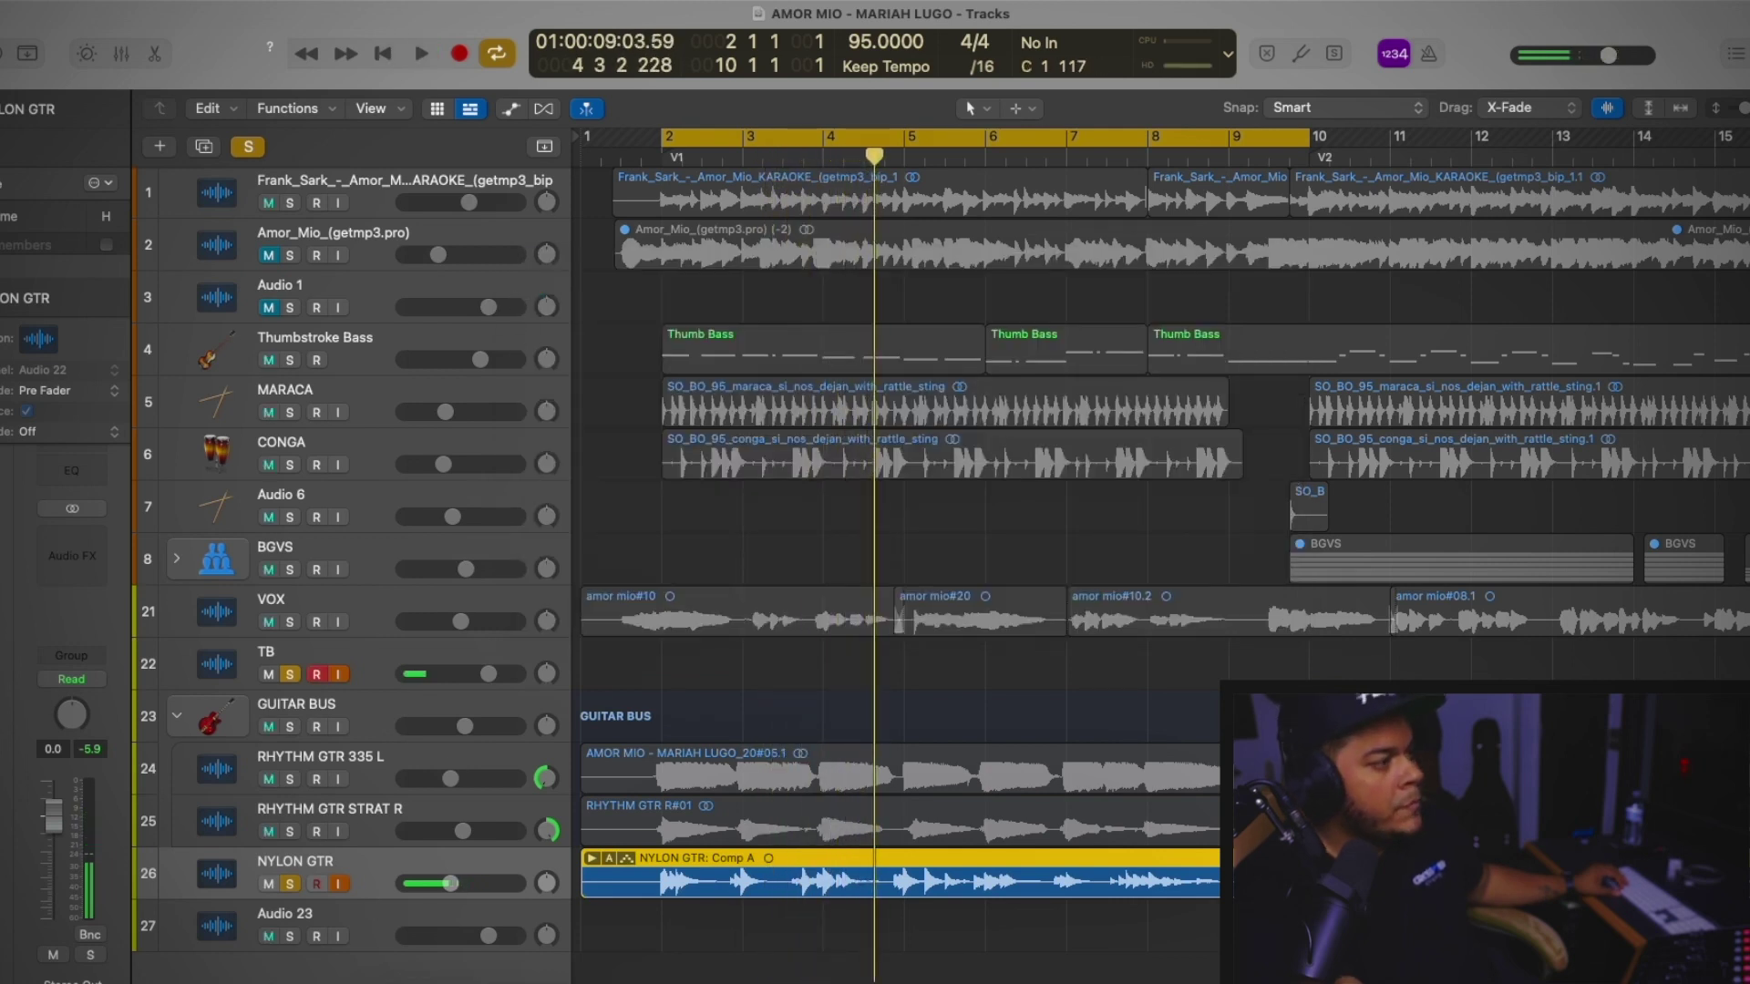
Insert a Mono->Stereo Stereo Delay on NYLON GTR, keeping the left note at 1/4 and setting the right to 1/8 dotted
click(72, 556)
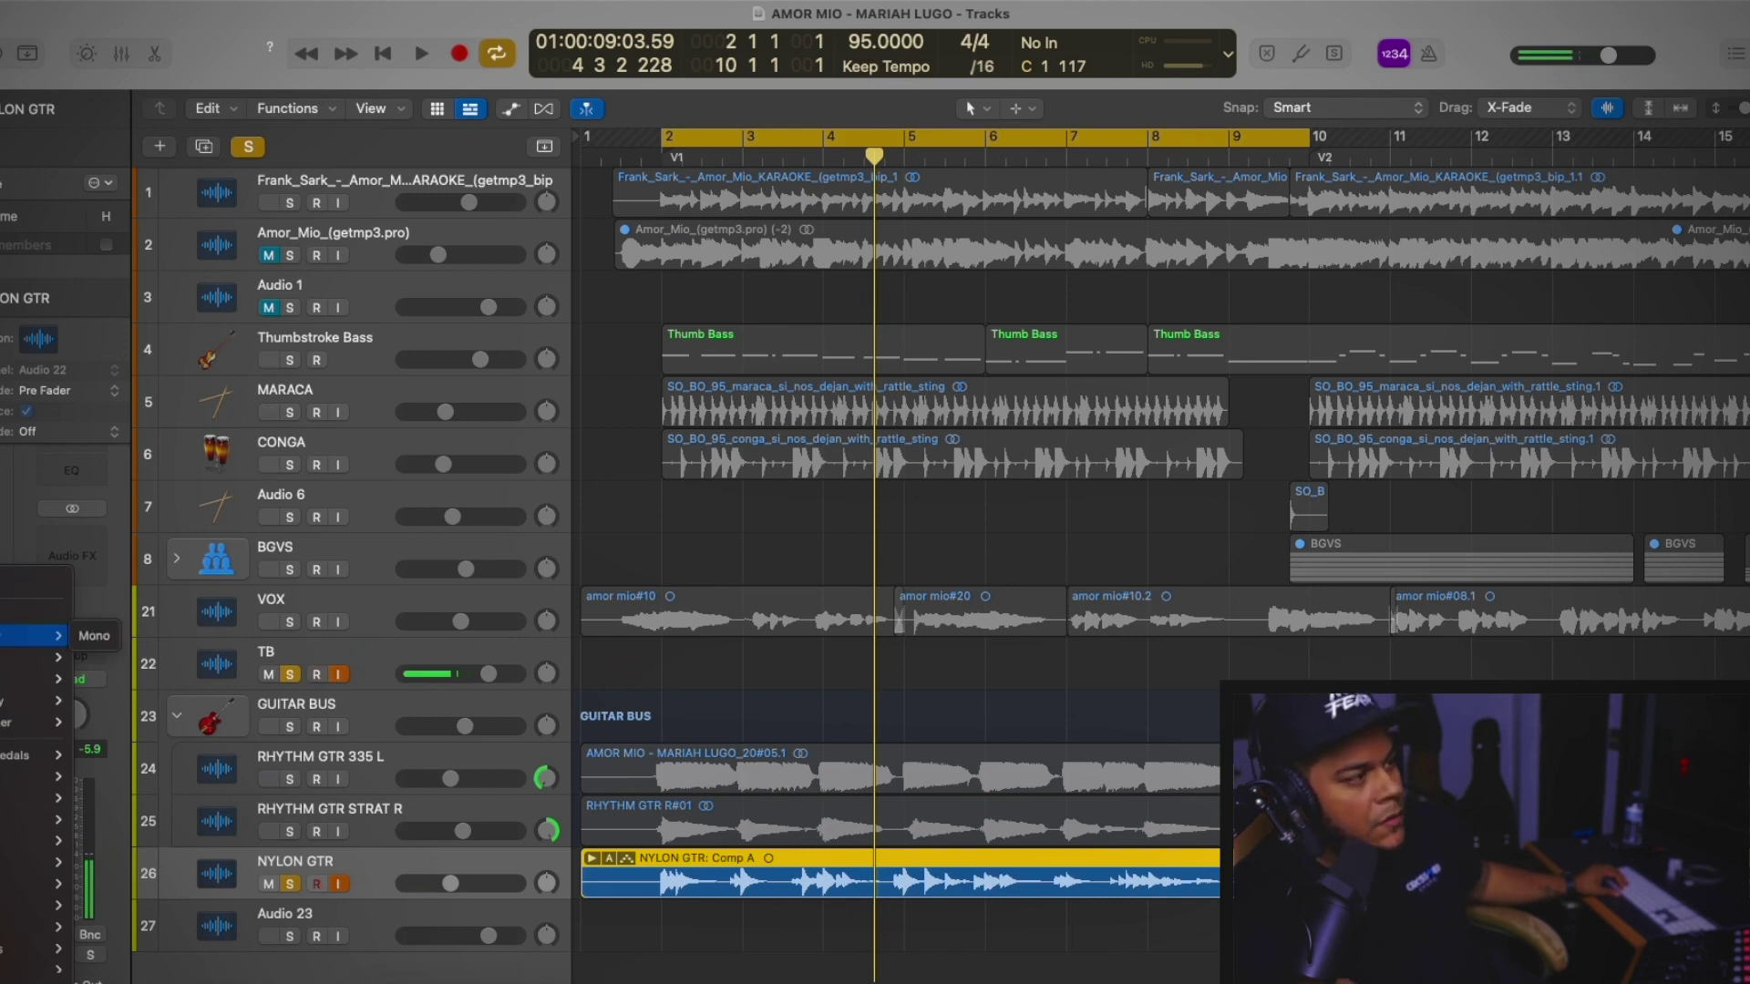
mouse_move(28, 700)
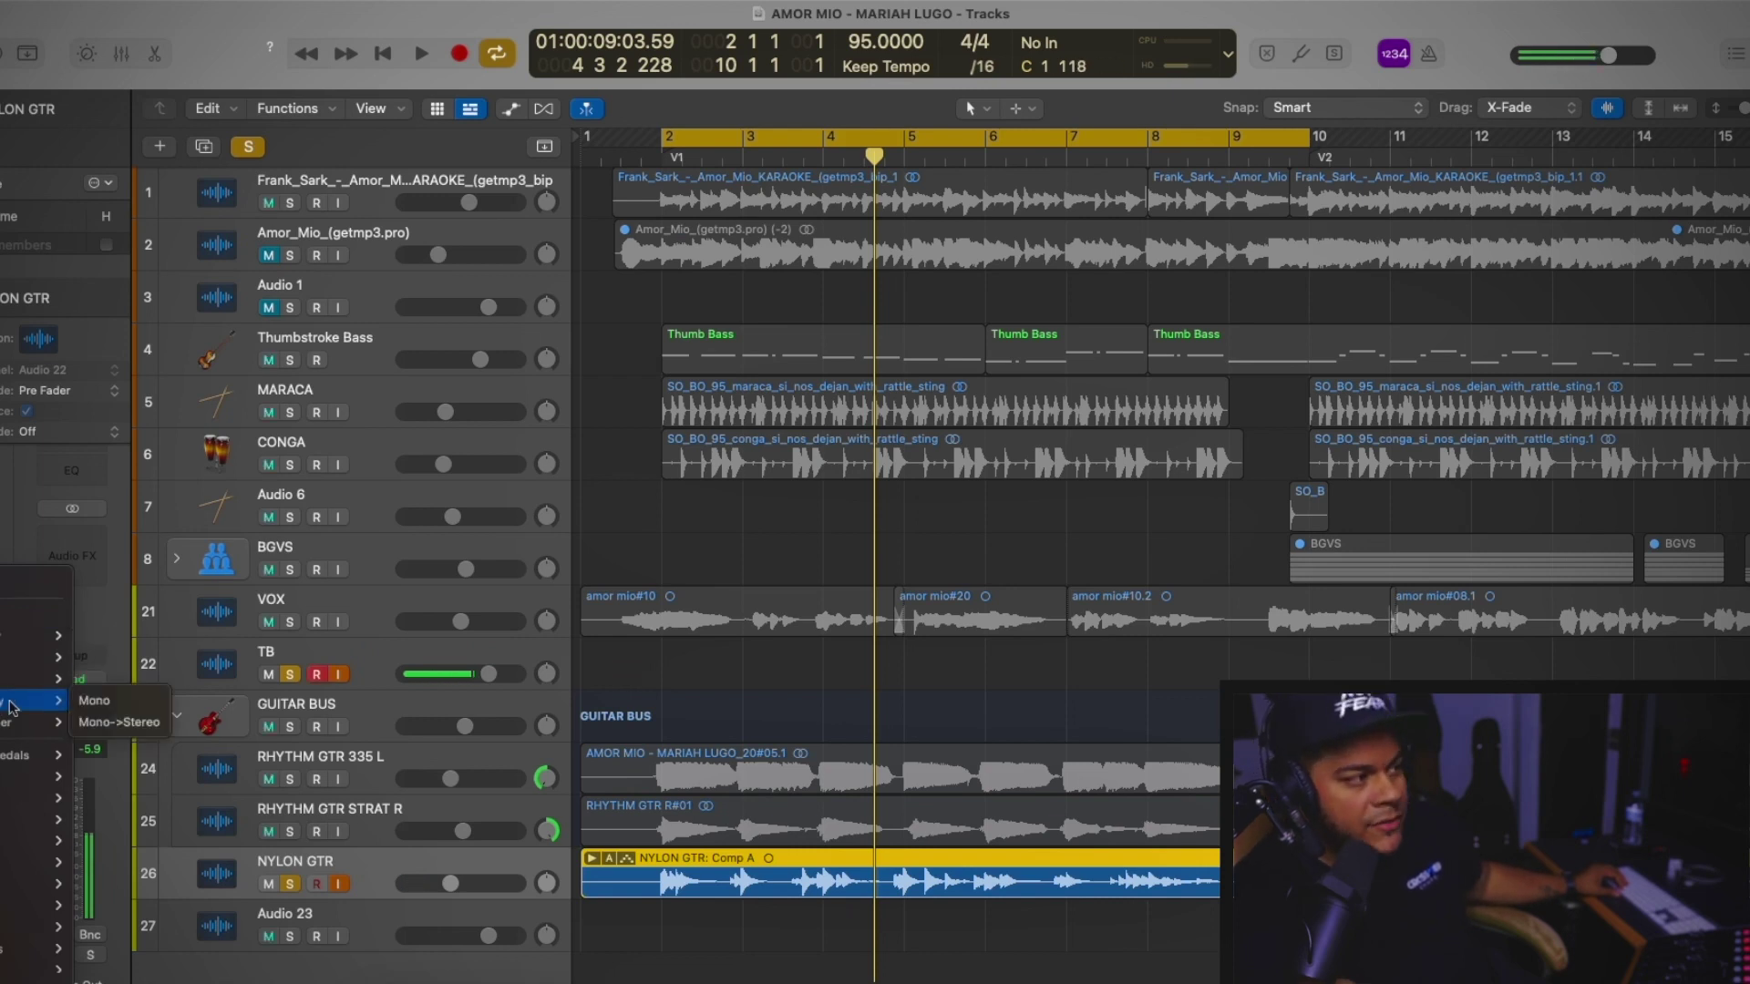
click(147, 723)
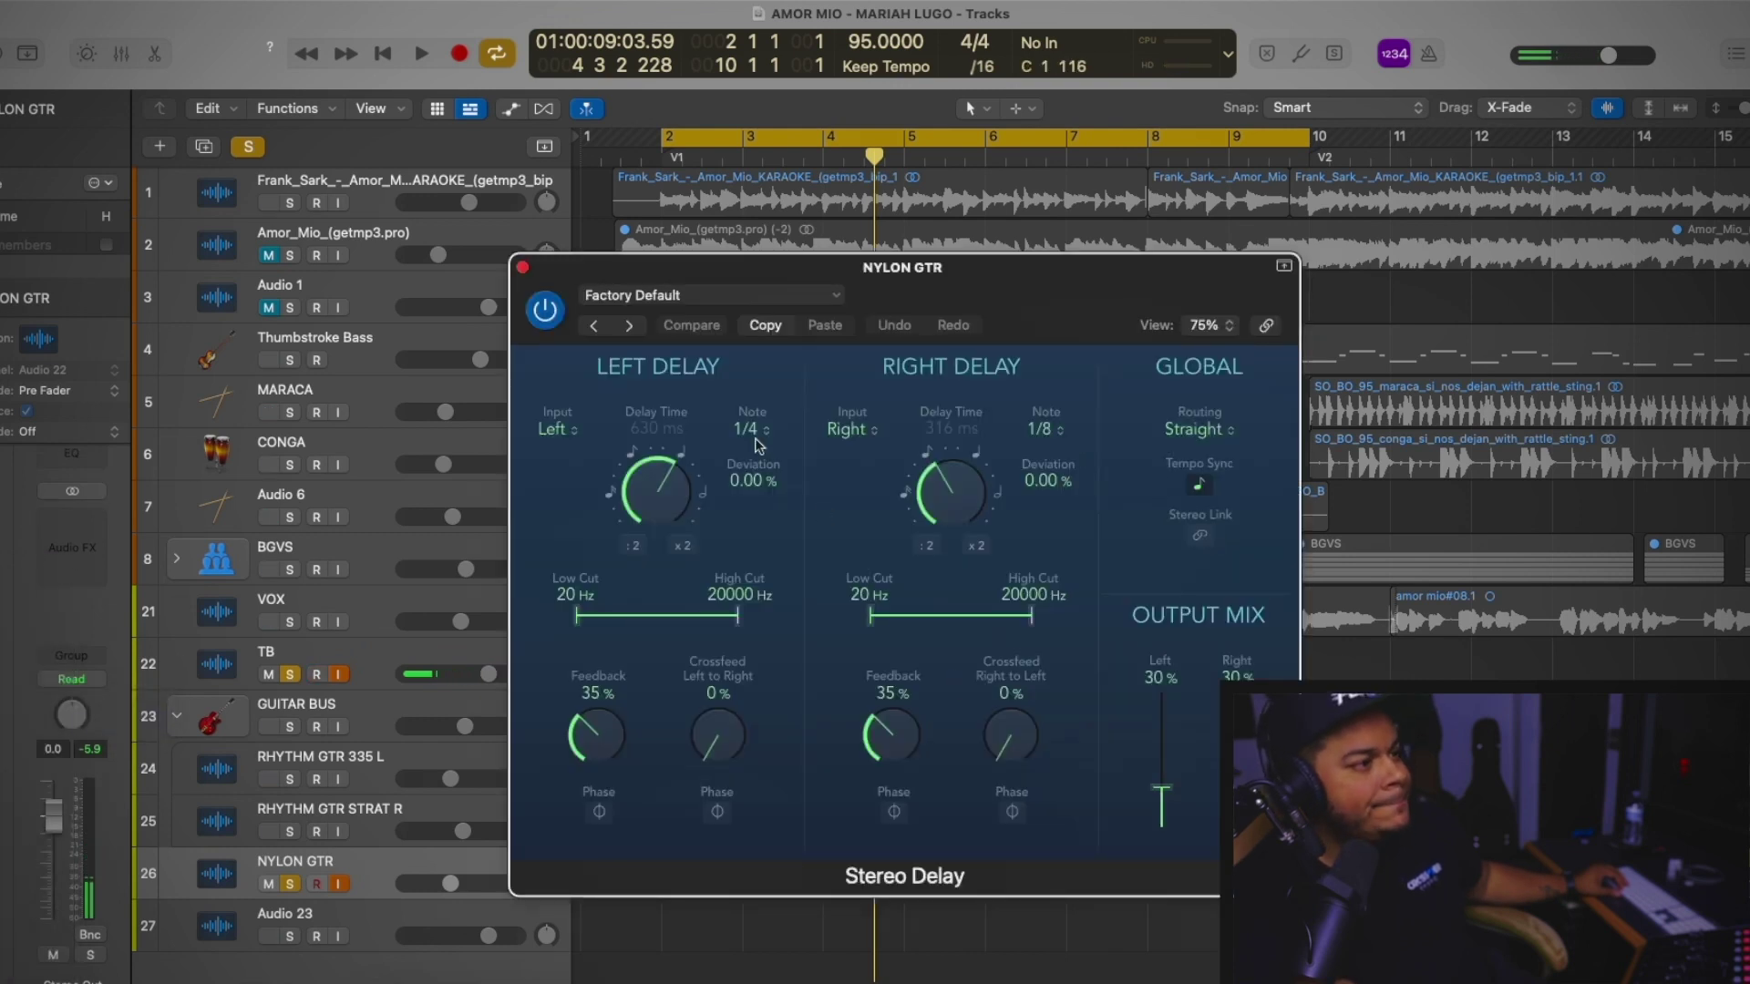
click(755, 432)
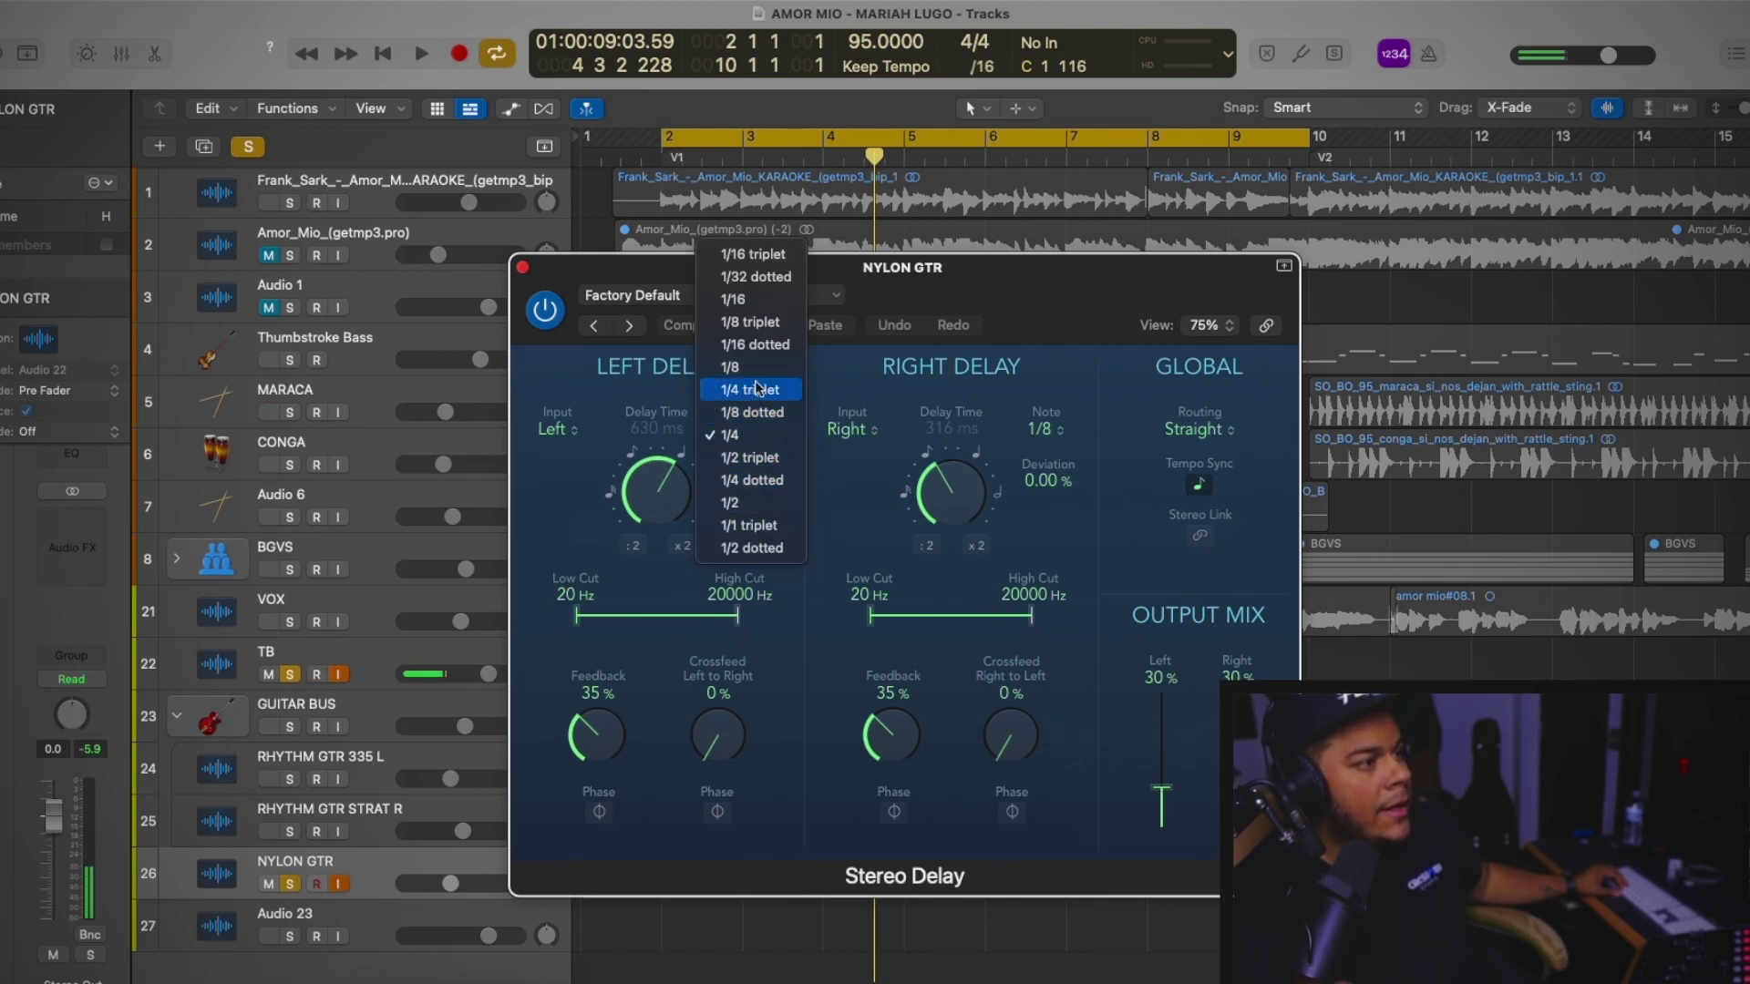
click(756, 436)
click(1050, 428)
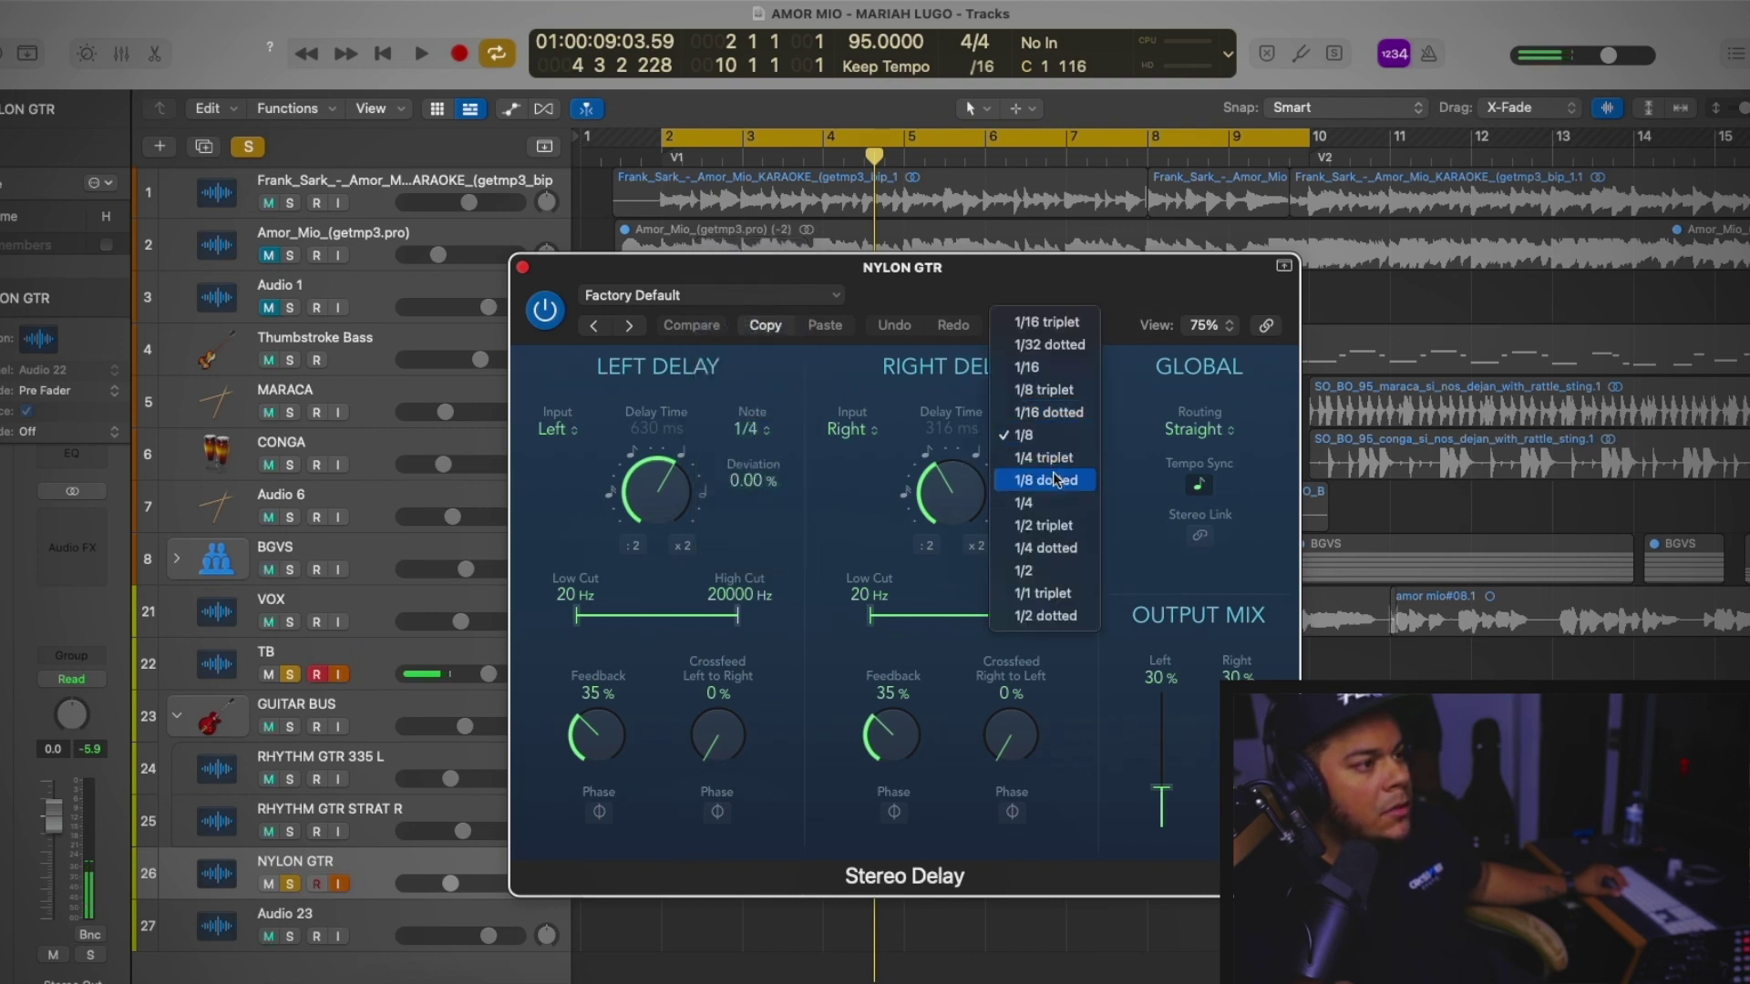
click(1053, 472)
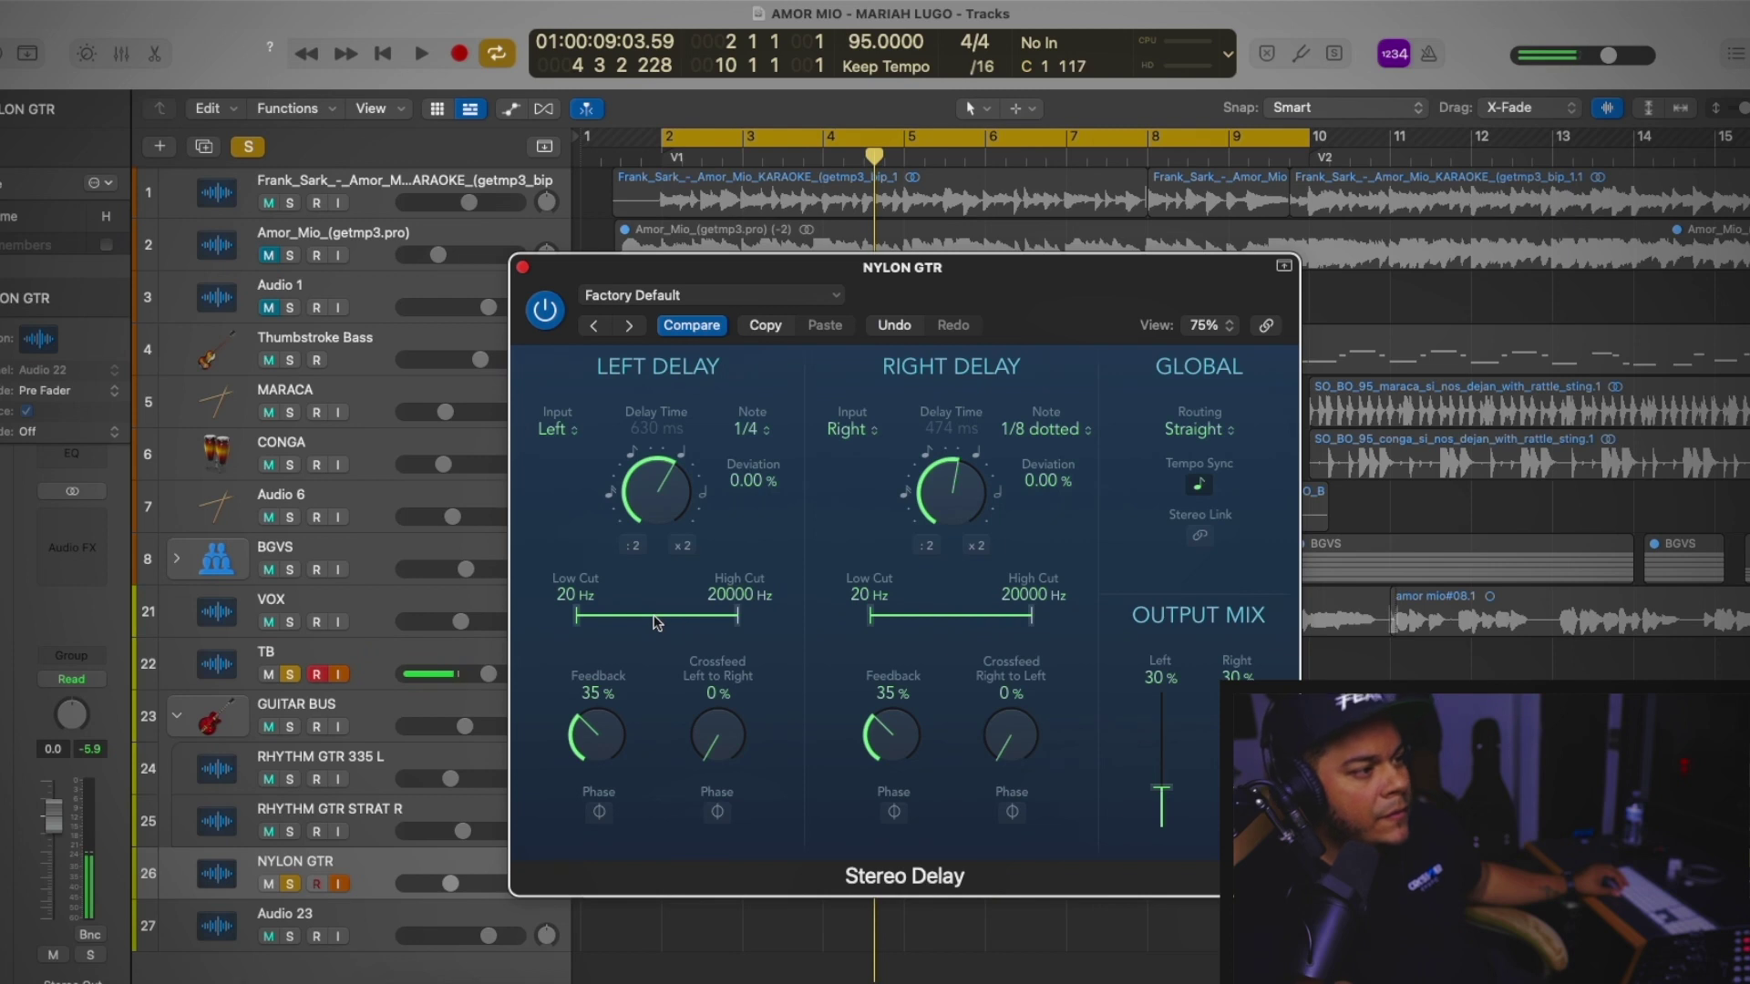
Filter both delays with a 490 Hz low cut and 5000 Hz high cut, and set the output mix to 18% left and 20% right
drag(975, 625, 1012, 575)
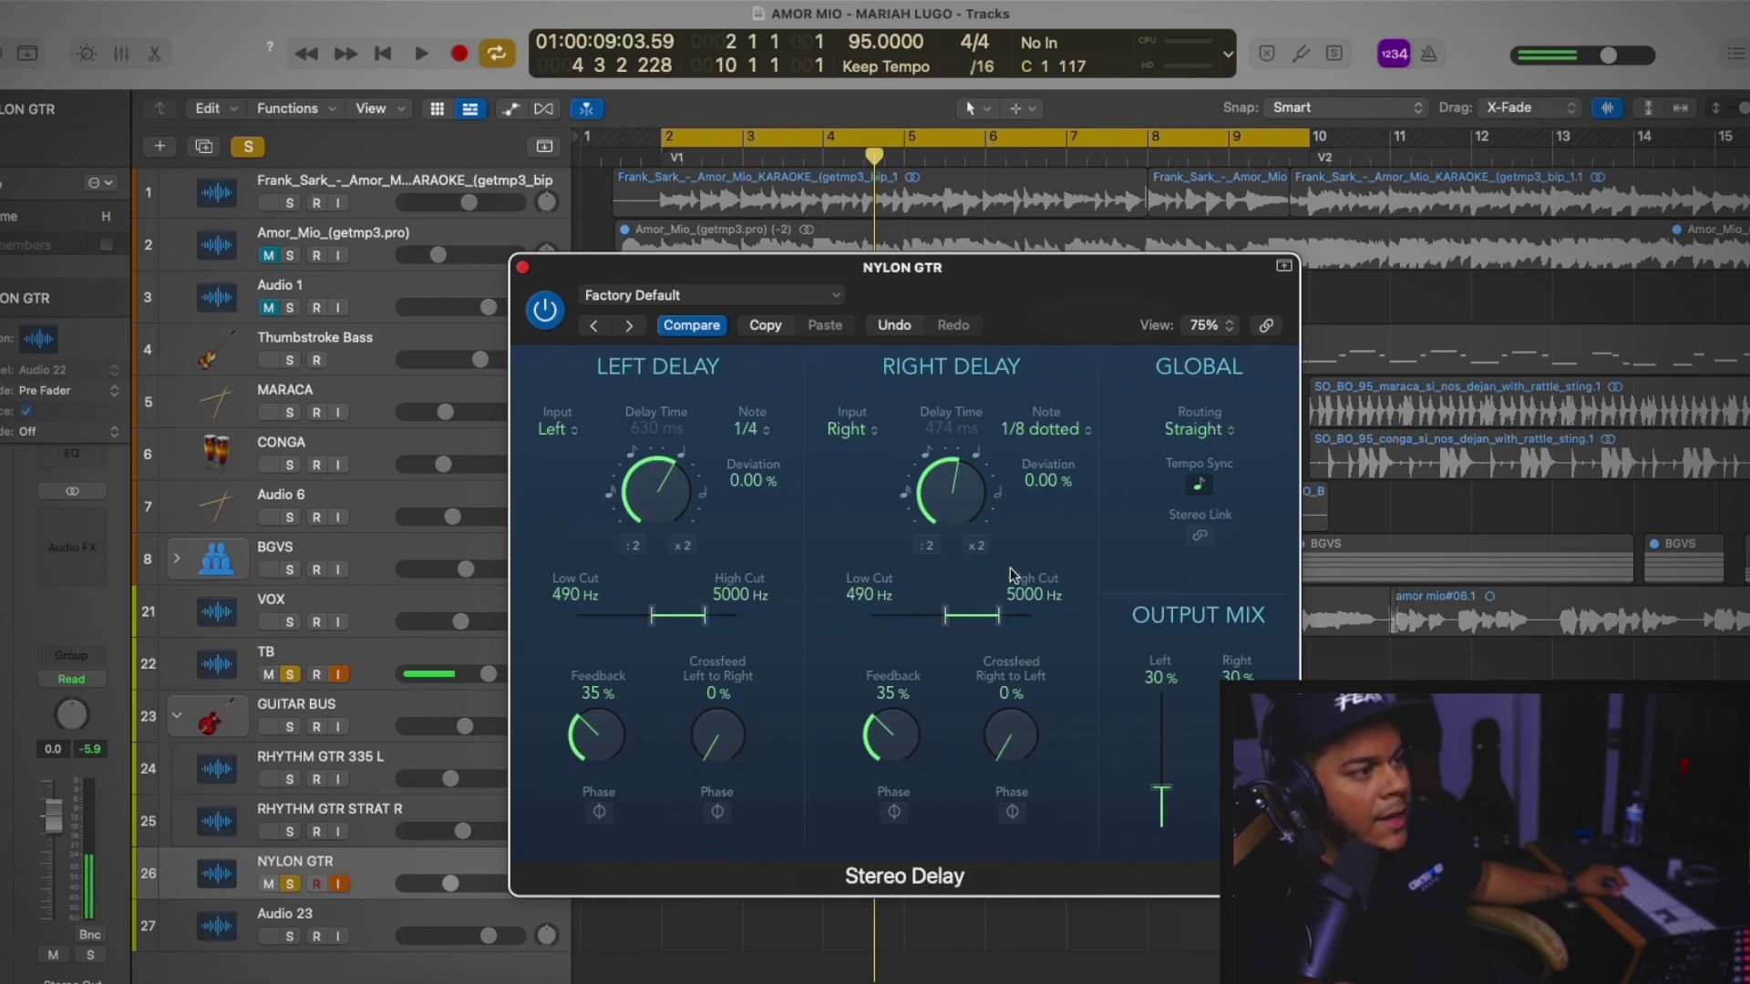
key(space)
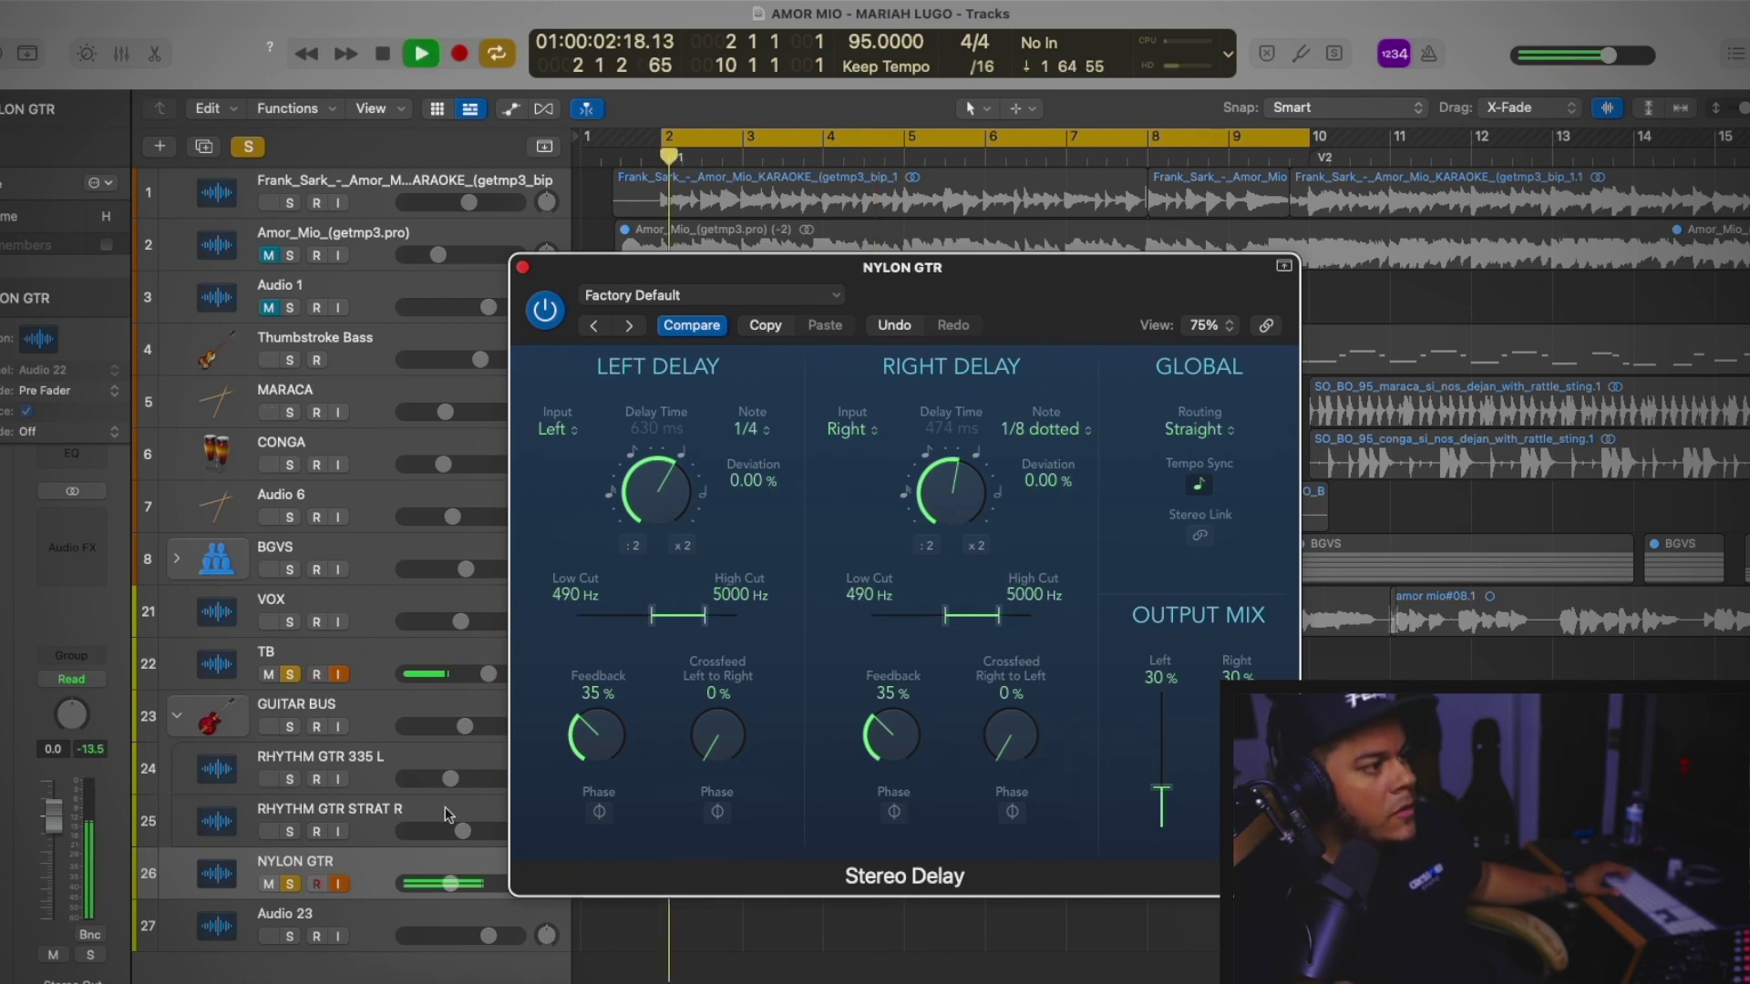
drag(1162, 788, 1162, 796)
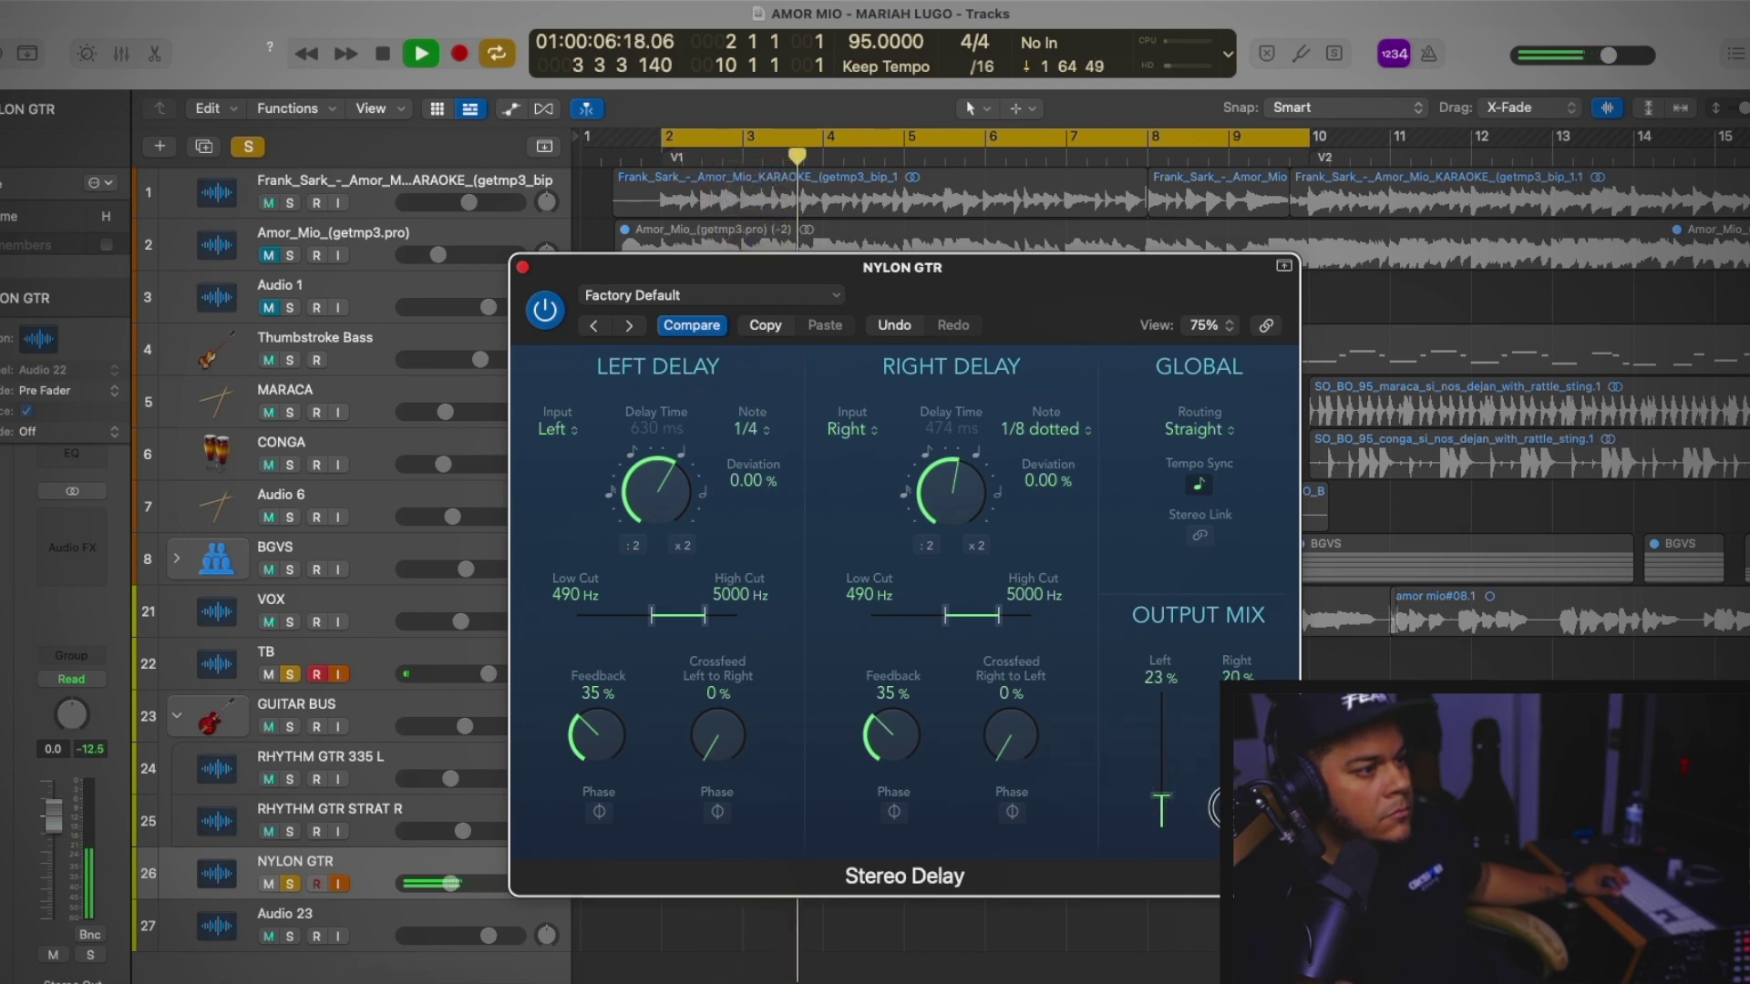
drag(1165, 803, 1170, 809)
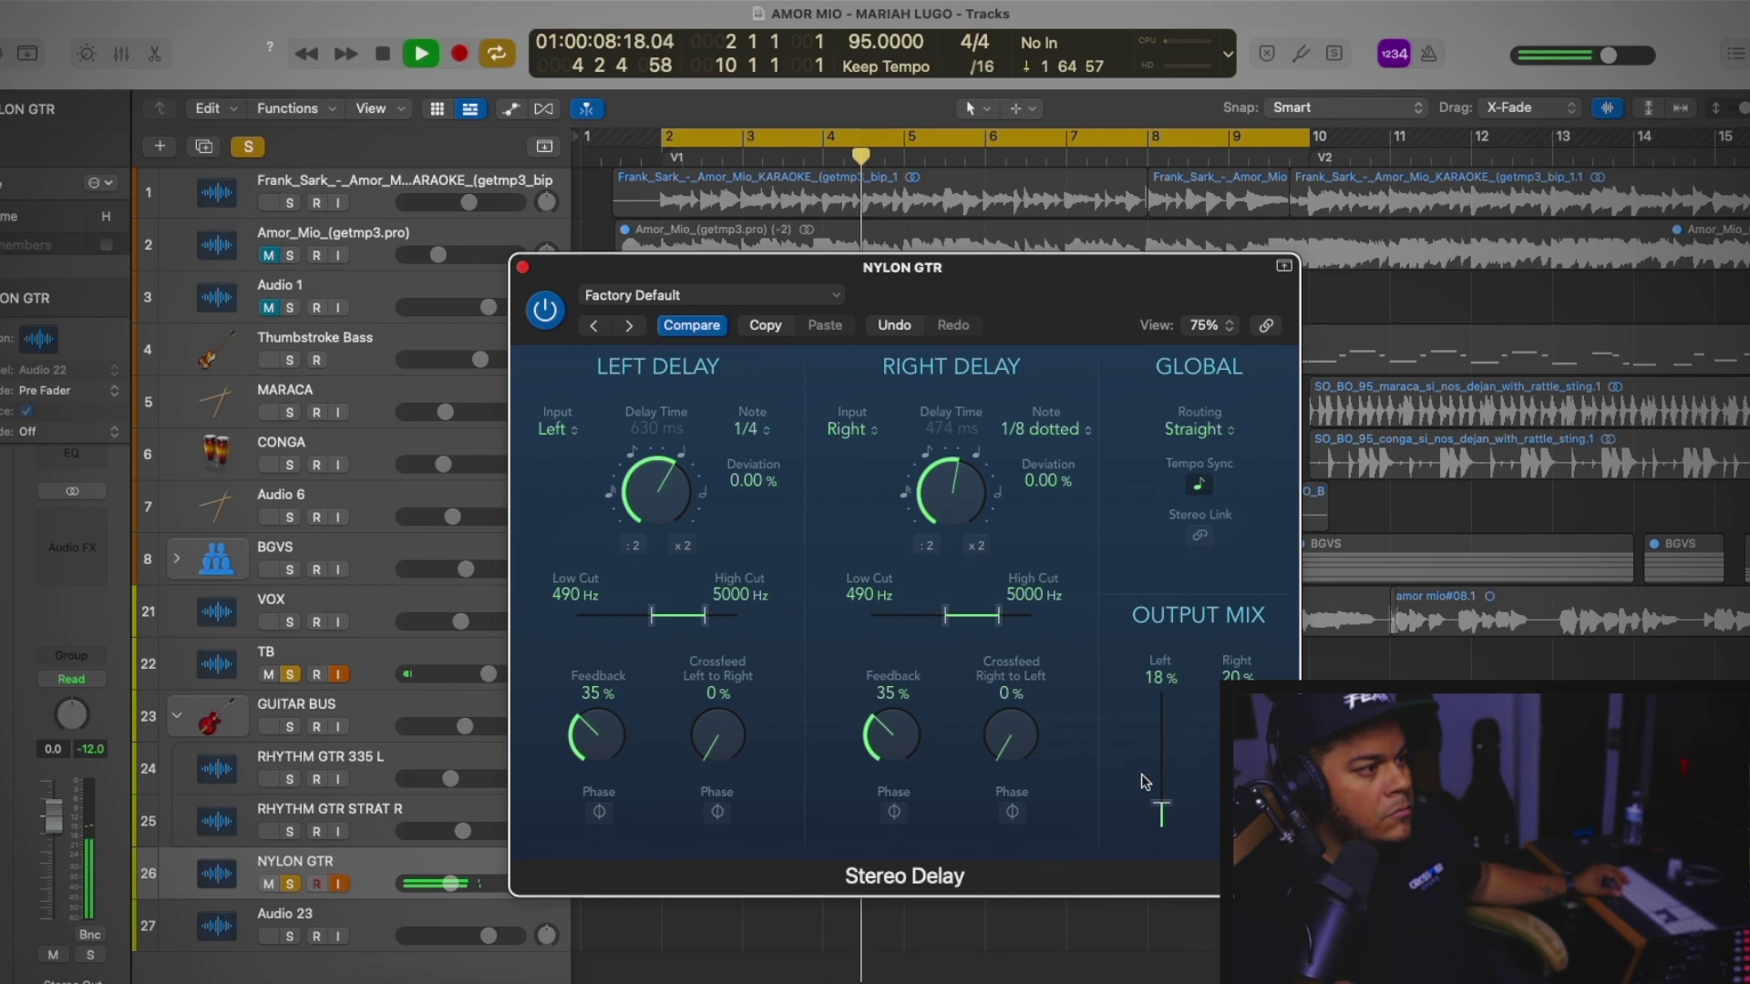
Set the left delay note to 1/2 and the right delay note to 1/4 dotted, and start playback
click(753, 431)
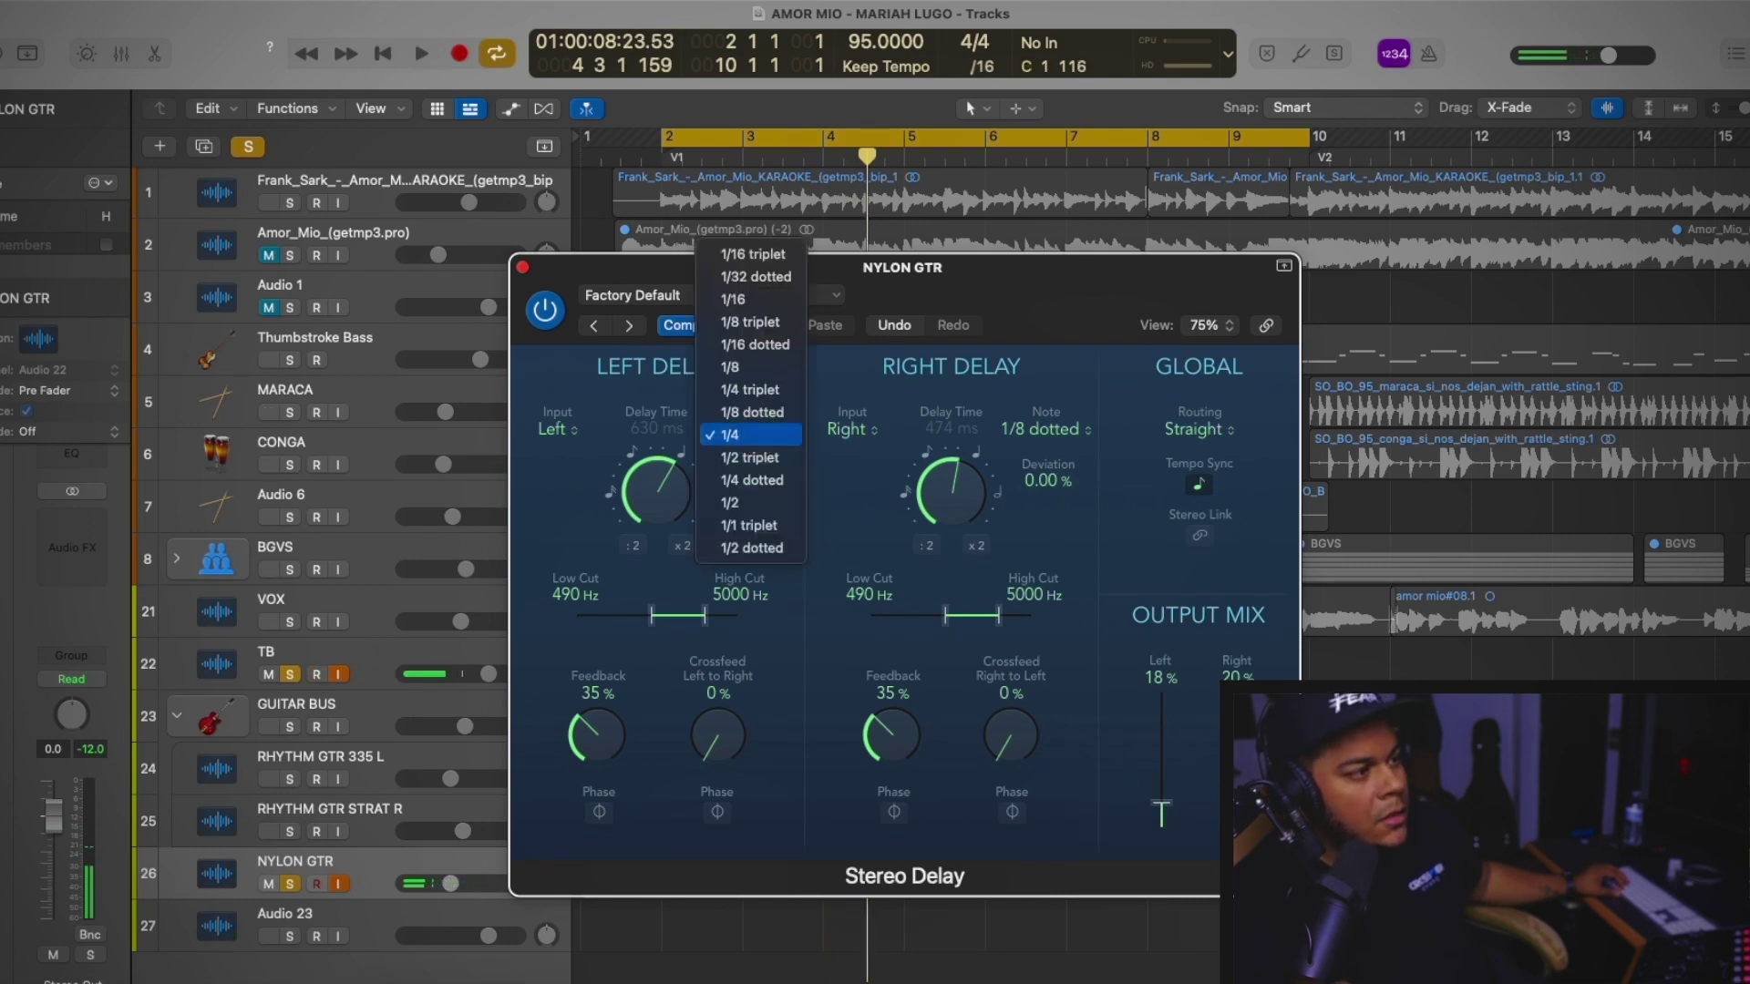
click(934, 463)
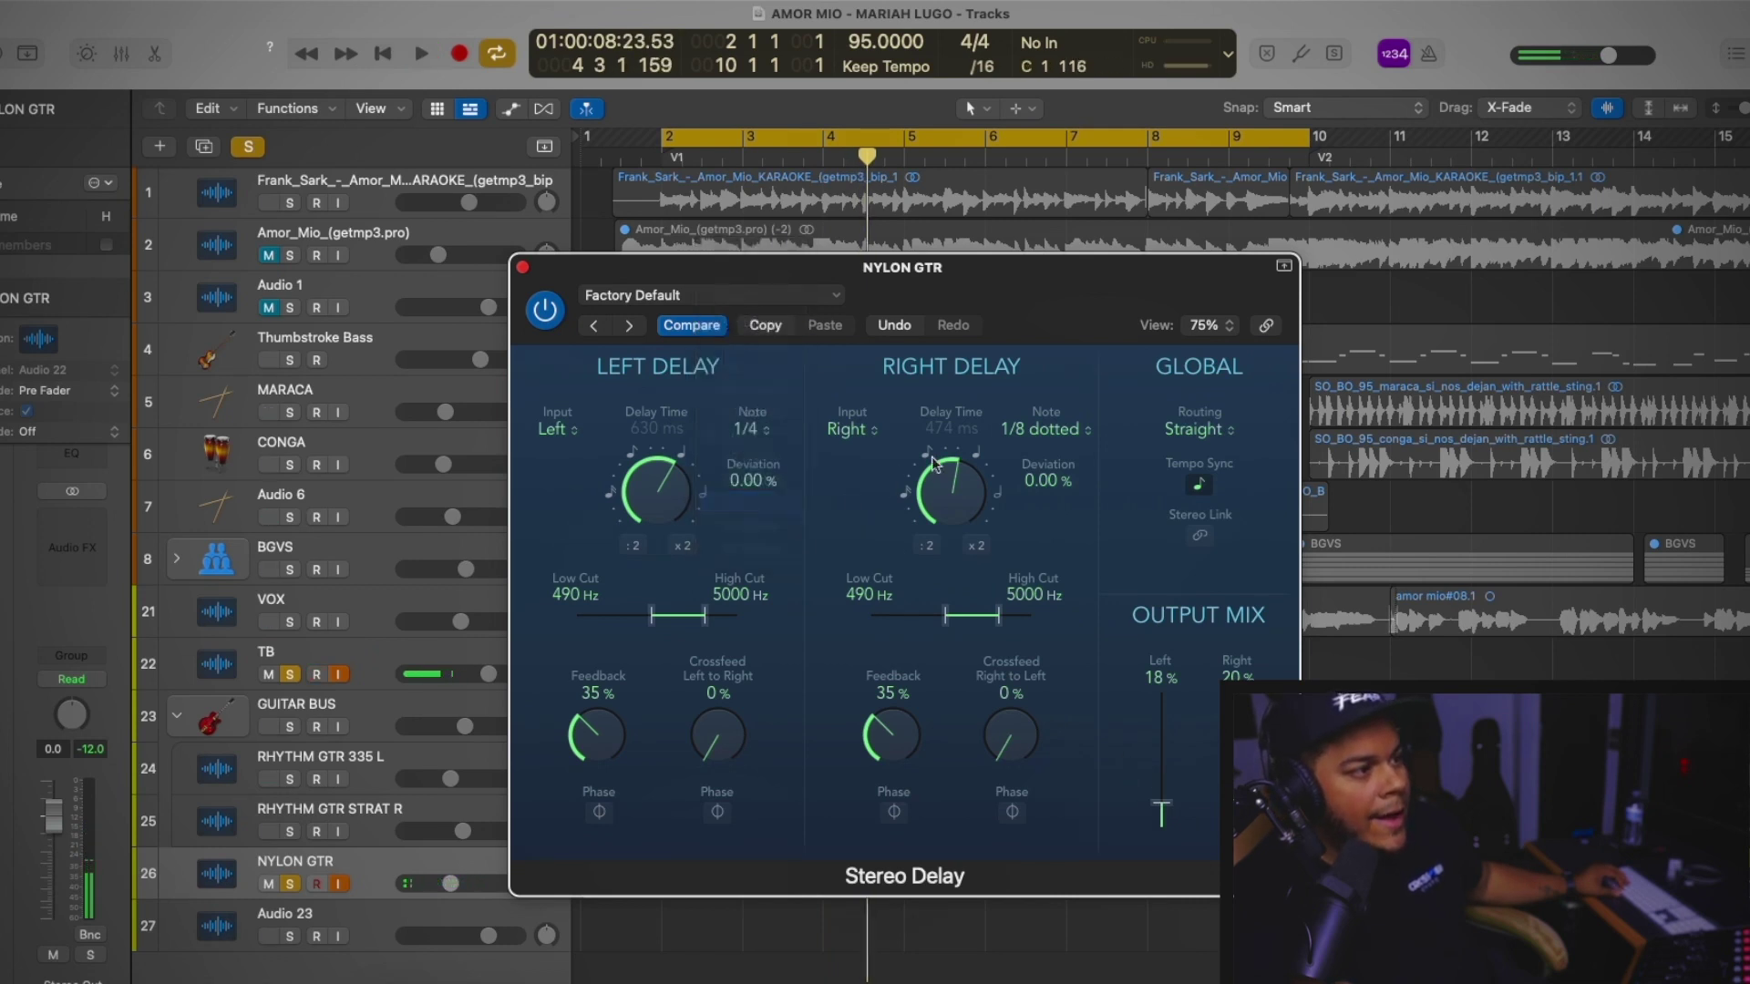
click(1043, 438)
click(1171, 501)
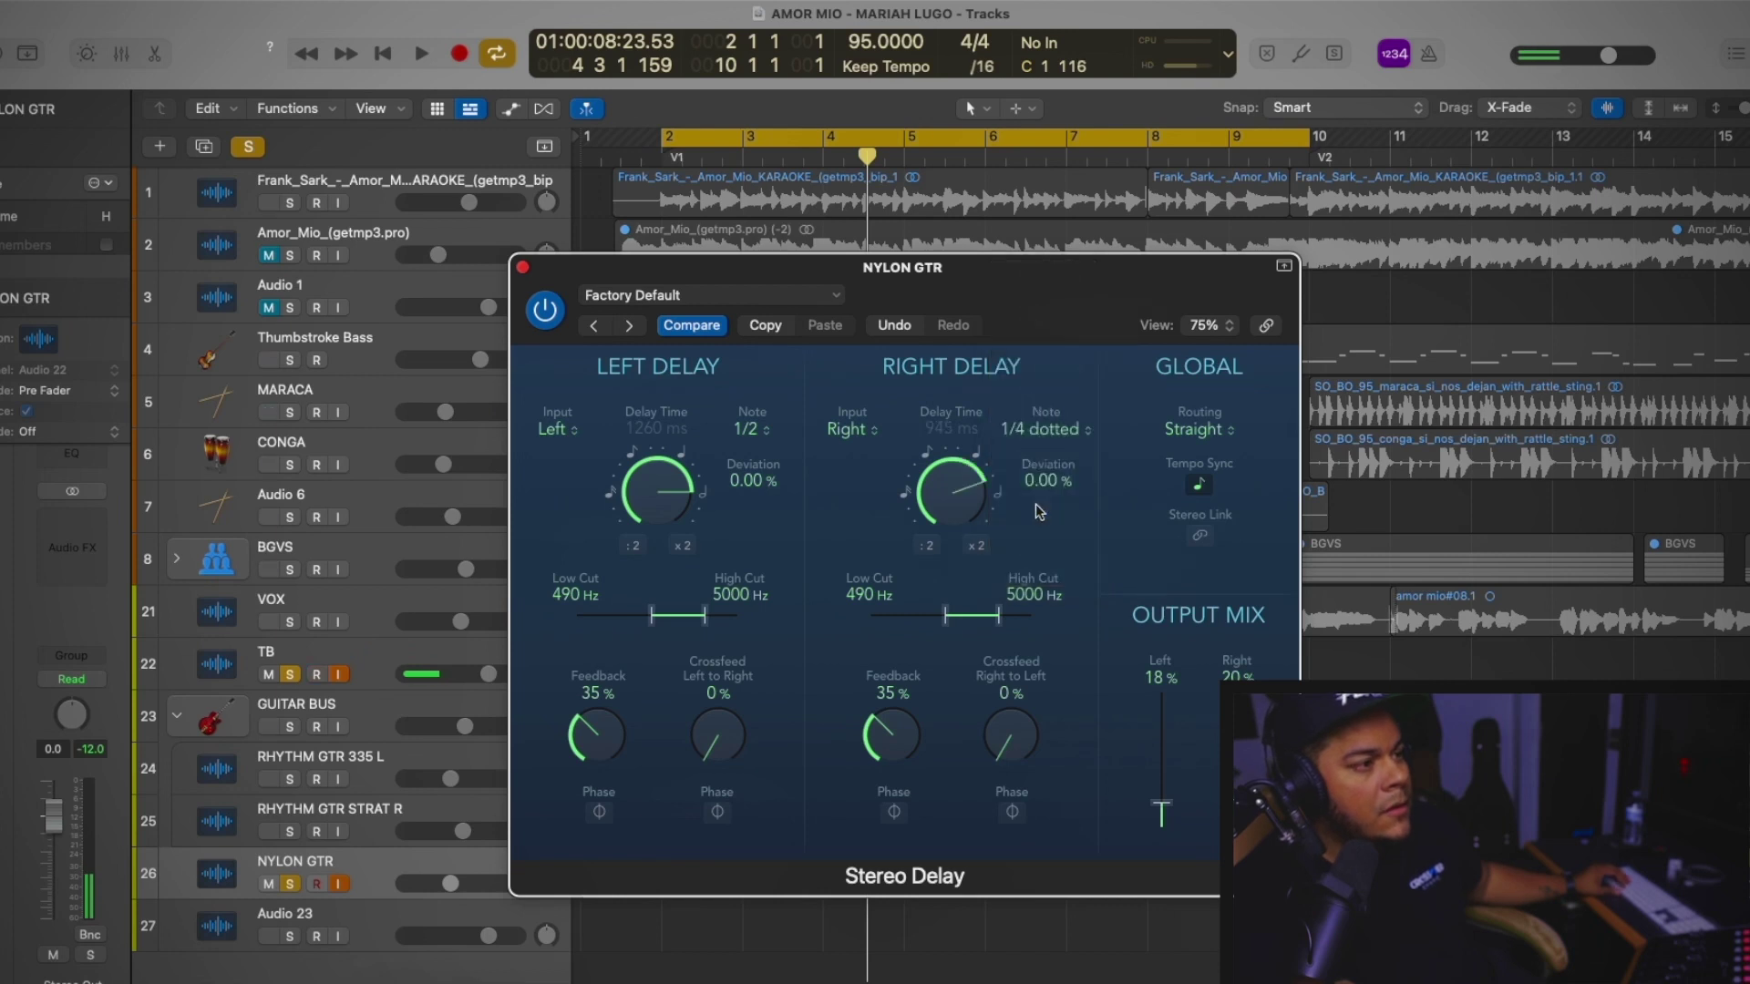
key(space)
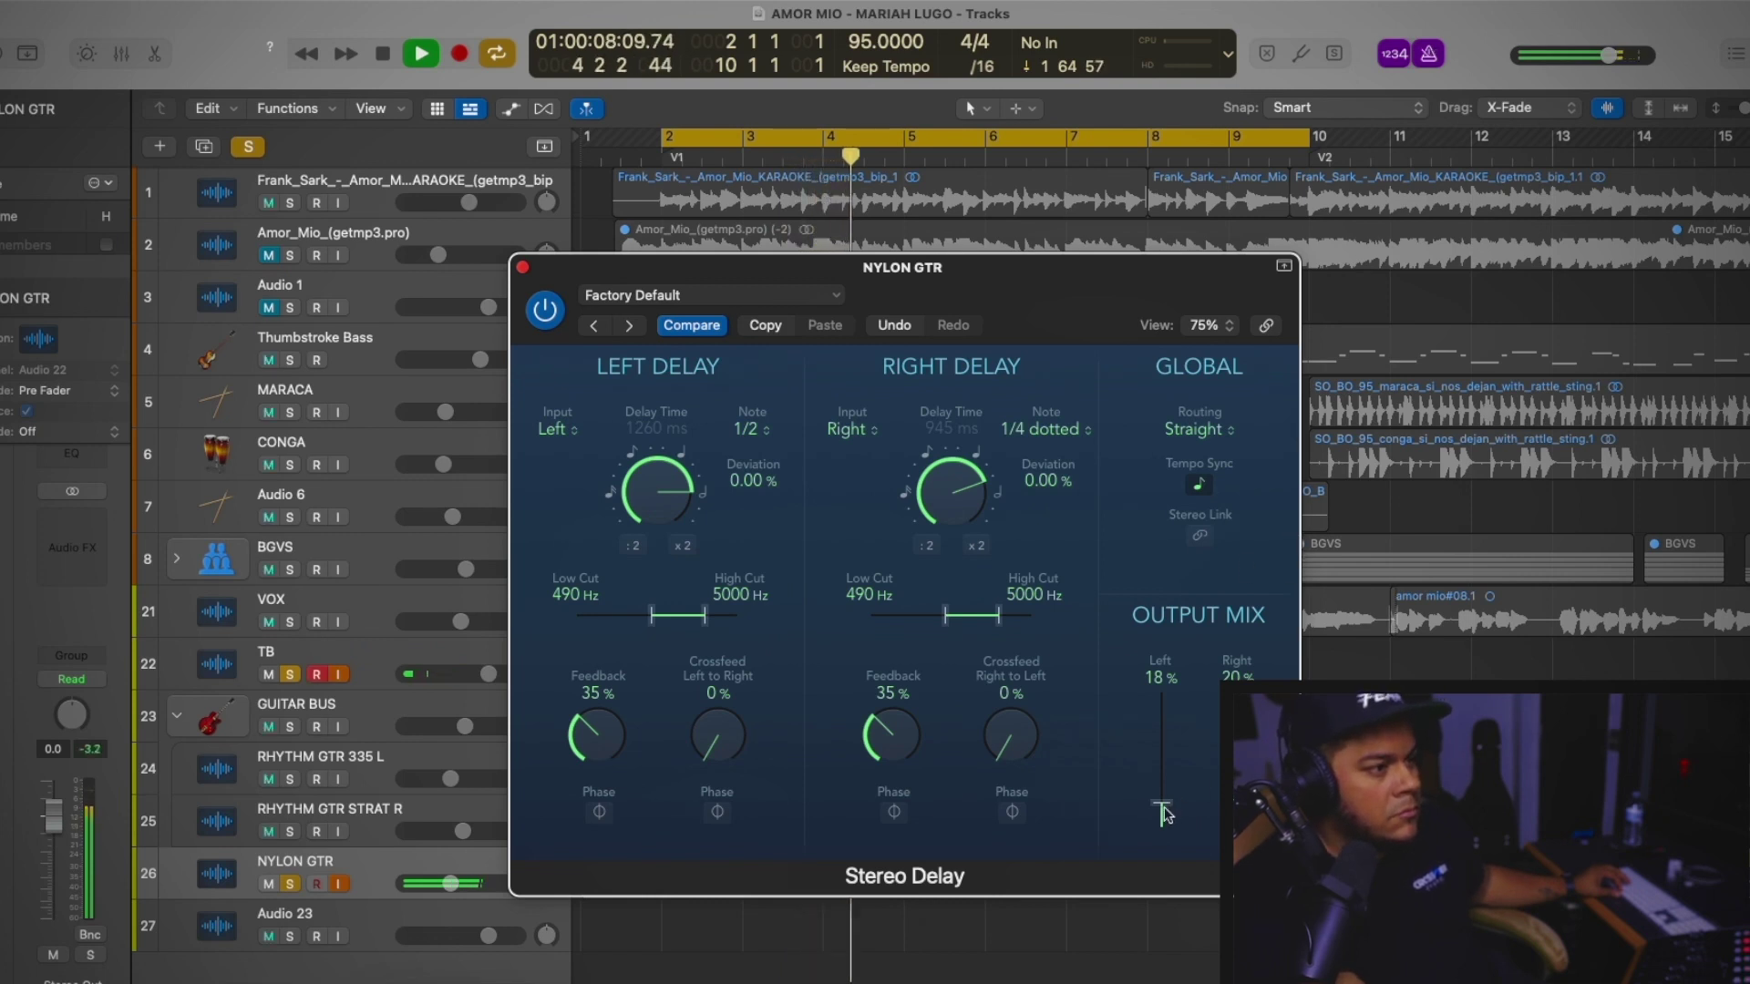
Reduce the Stereo Delay output mix to 14% left and 13% right, set the right delay note to 1/2, and start playback
drag(1165, 808, 1164, 815)
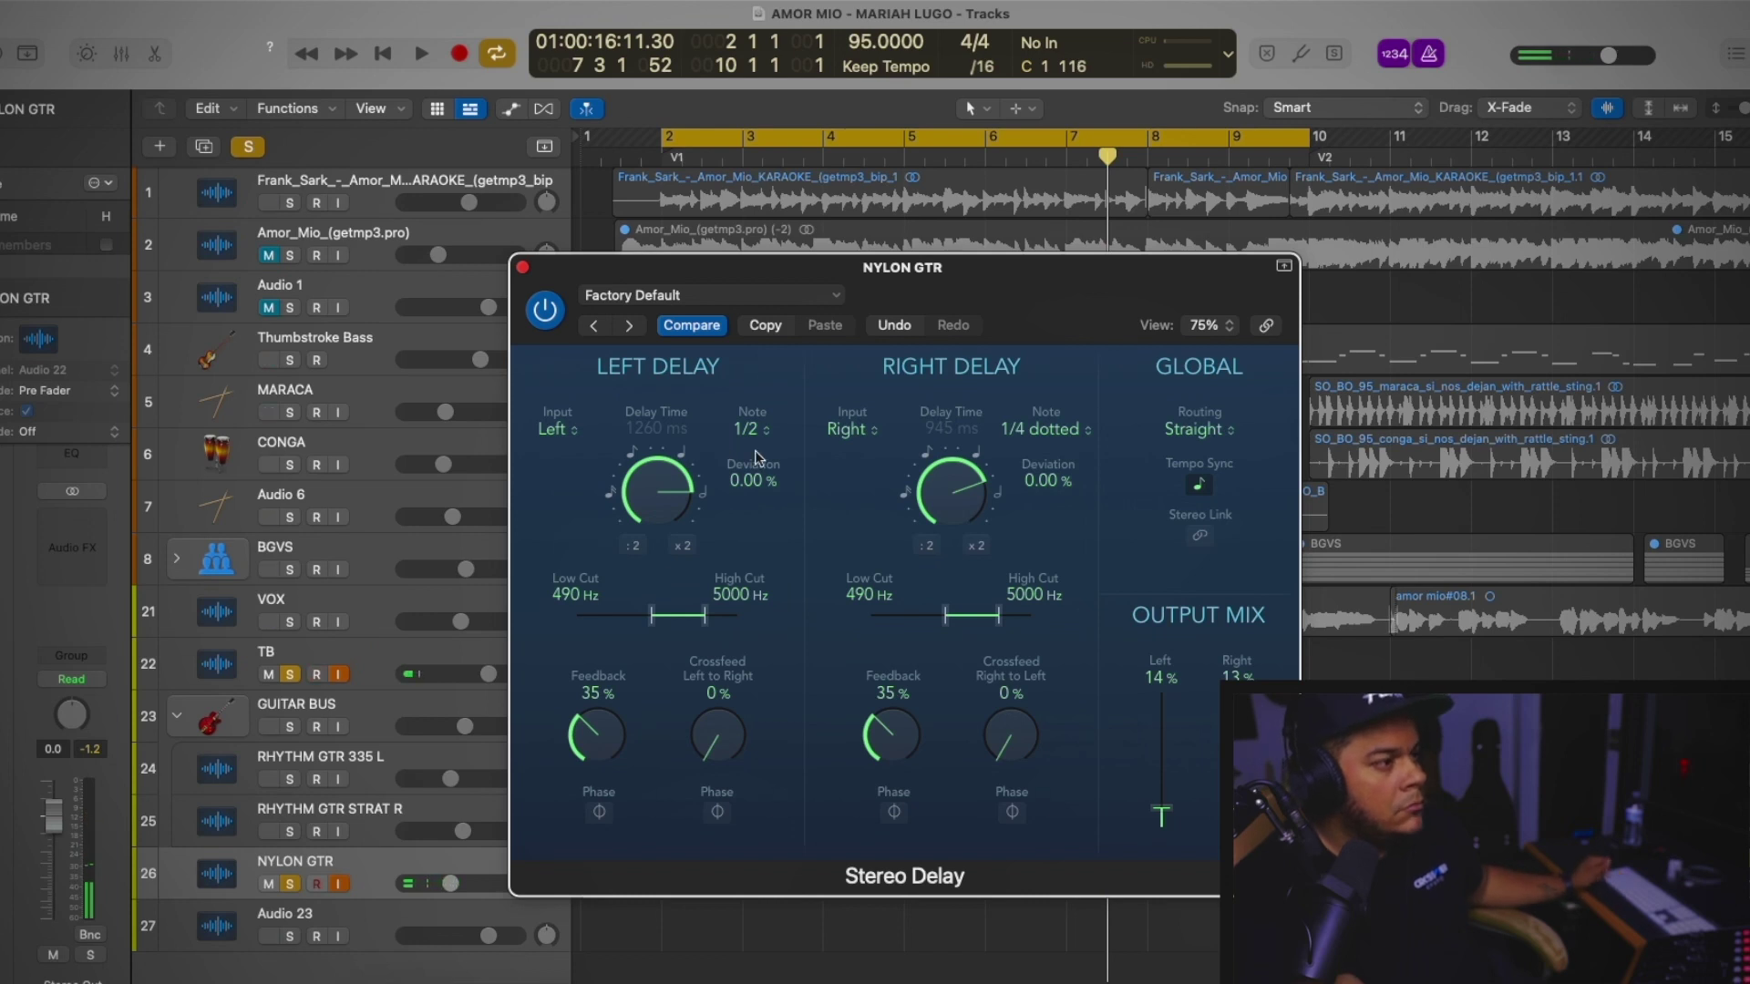
click(1016, 425)
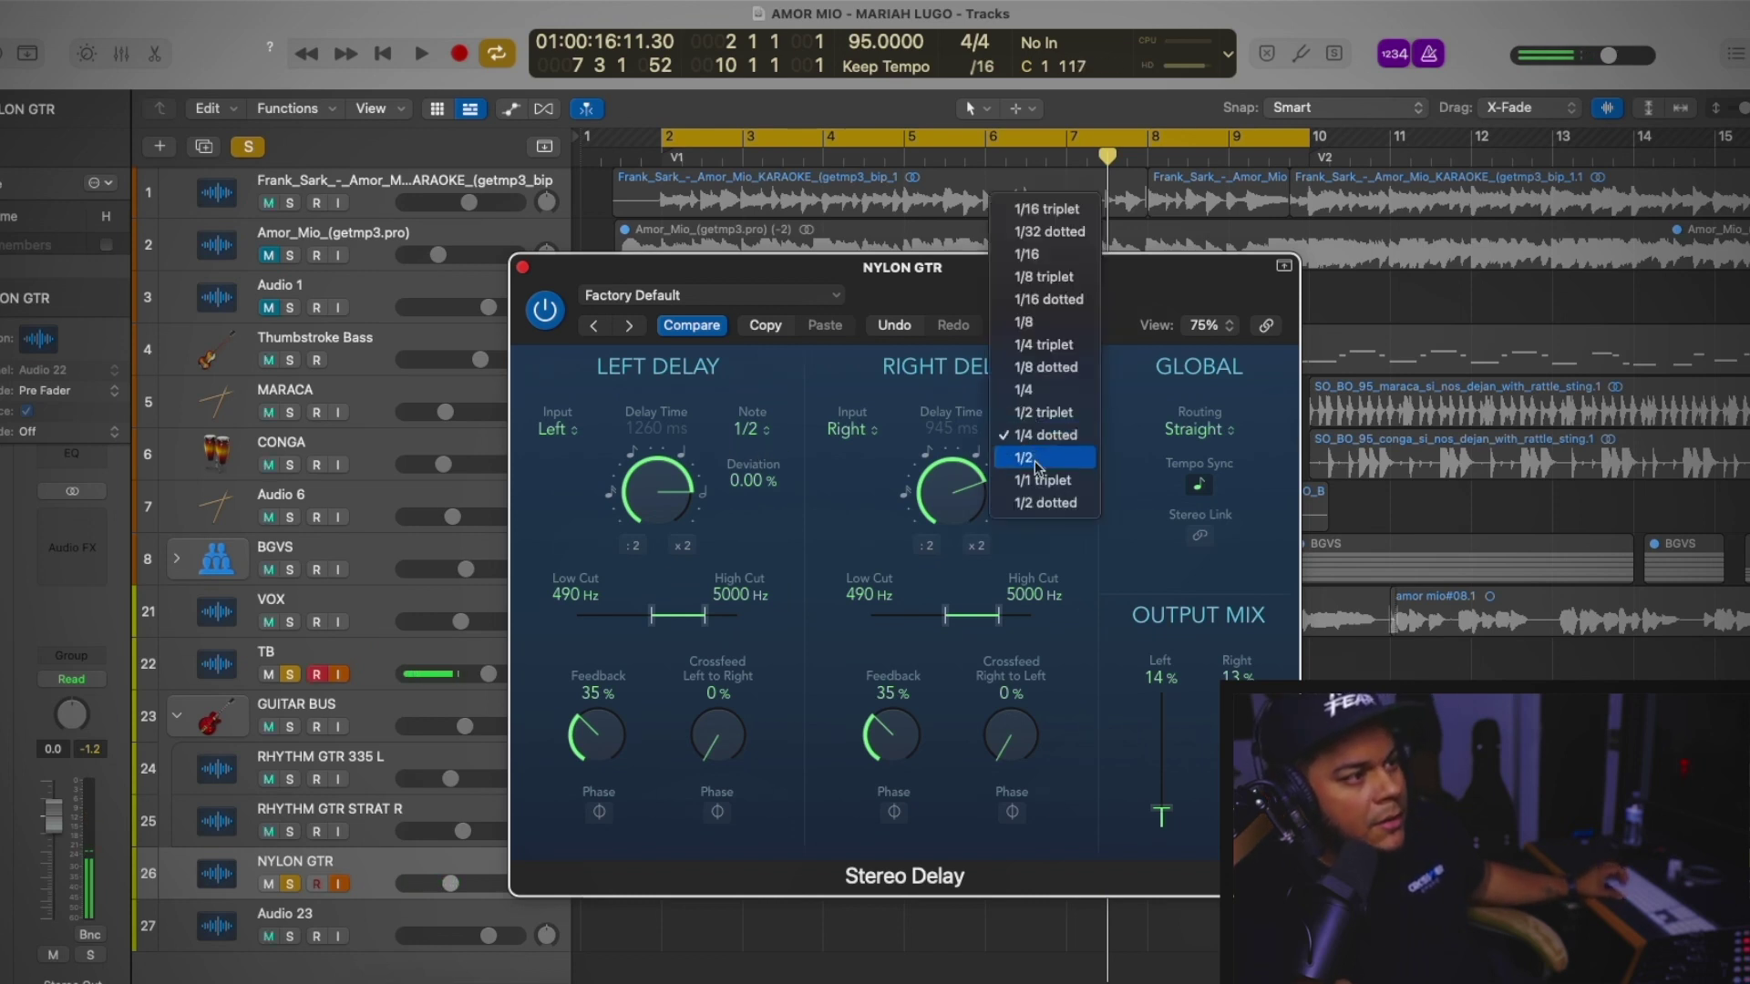
click(1034, 463)
key(space)
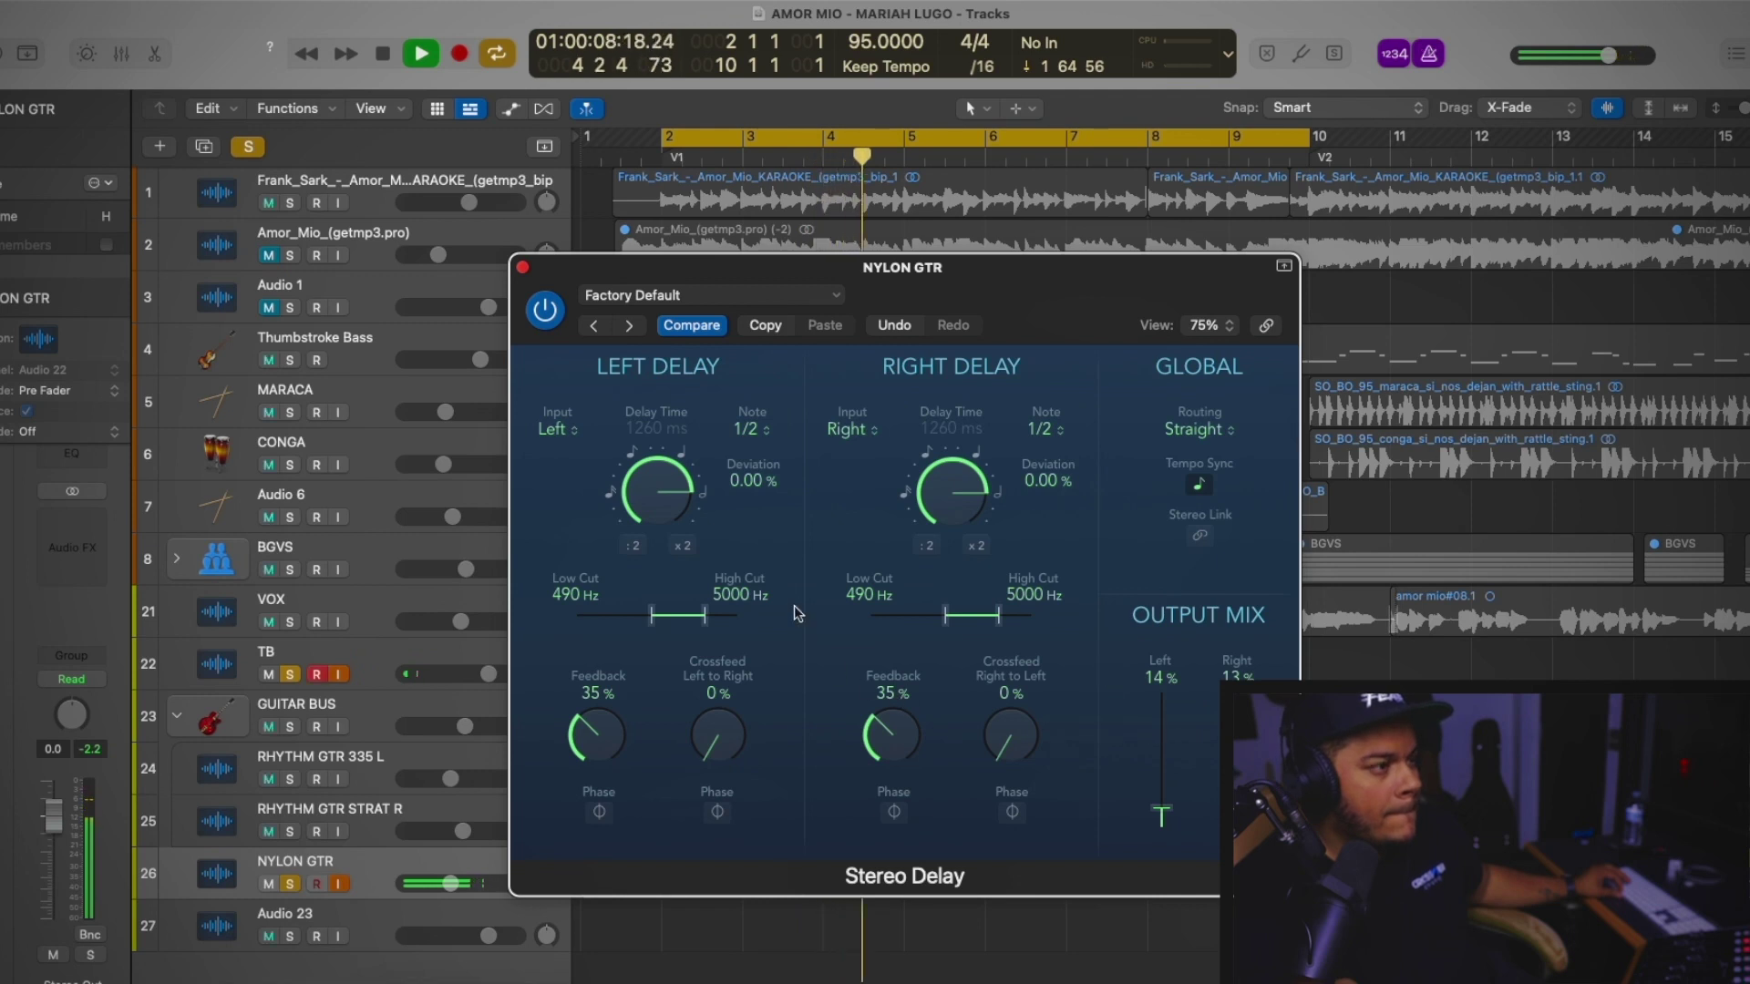
Set both delay feedbacks to 25% and the left output mix to 13%, stop playback, and close the Stereo Delay
drag(869, 747, 877, 771)
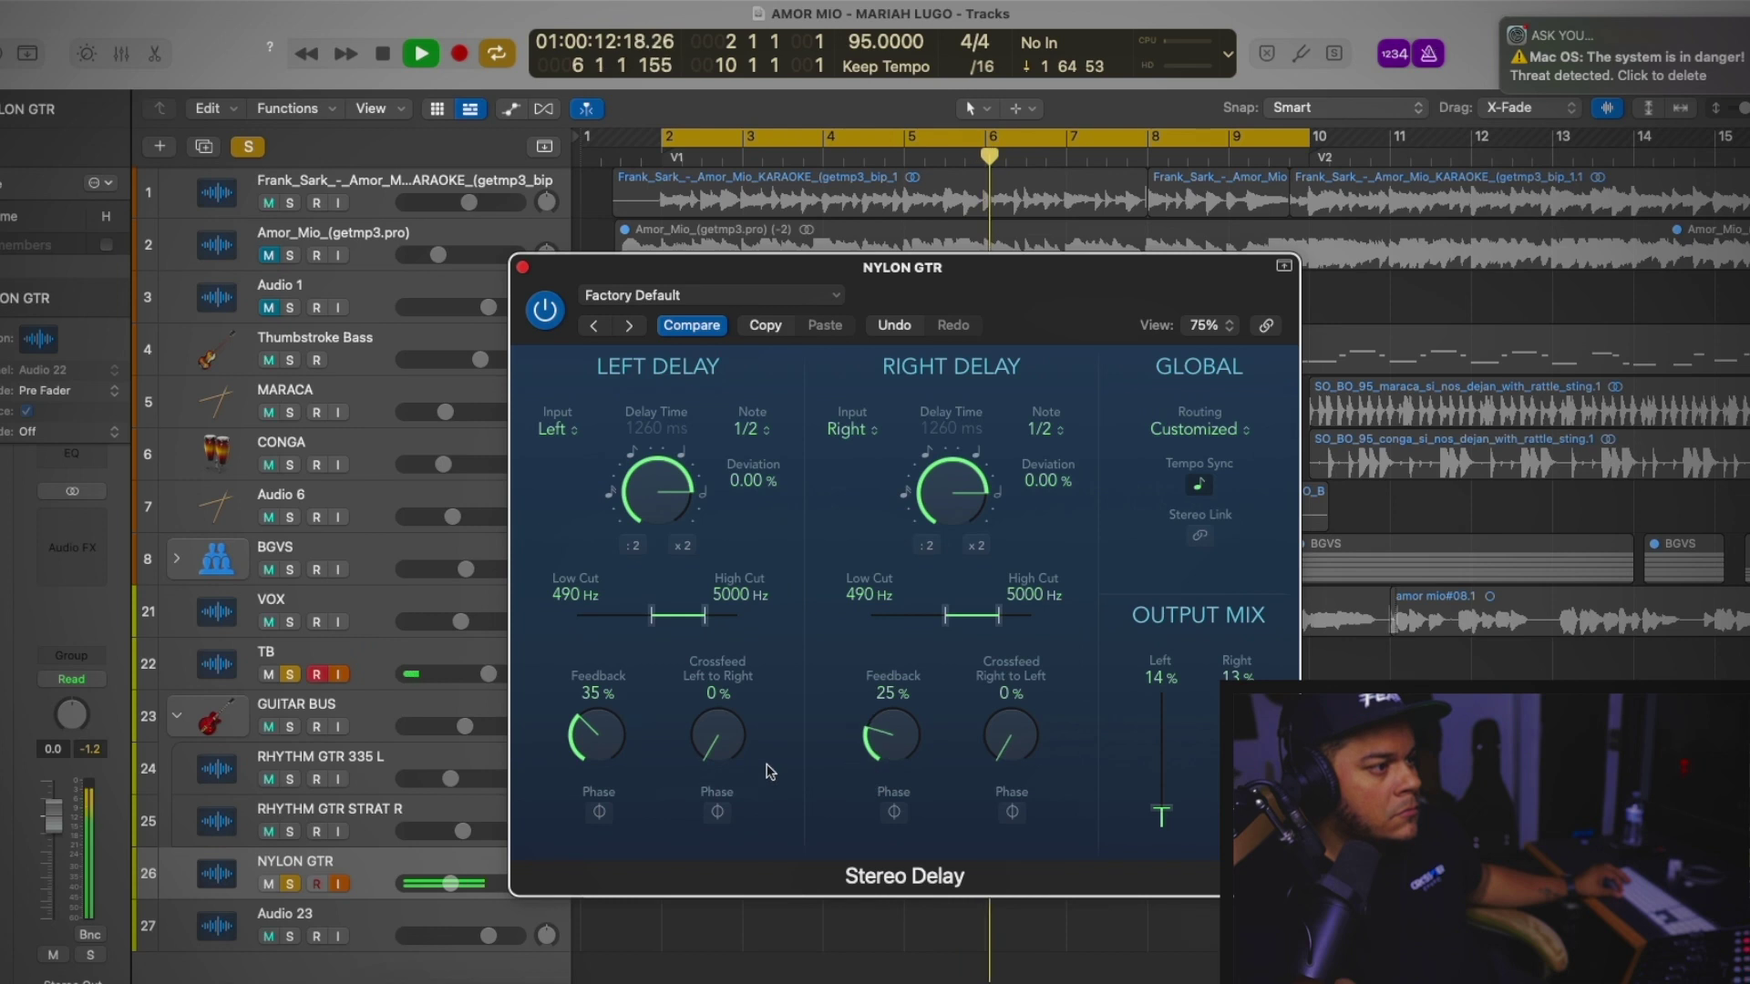
drag(625, 756, 607, 774)
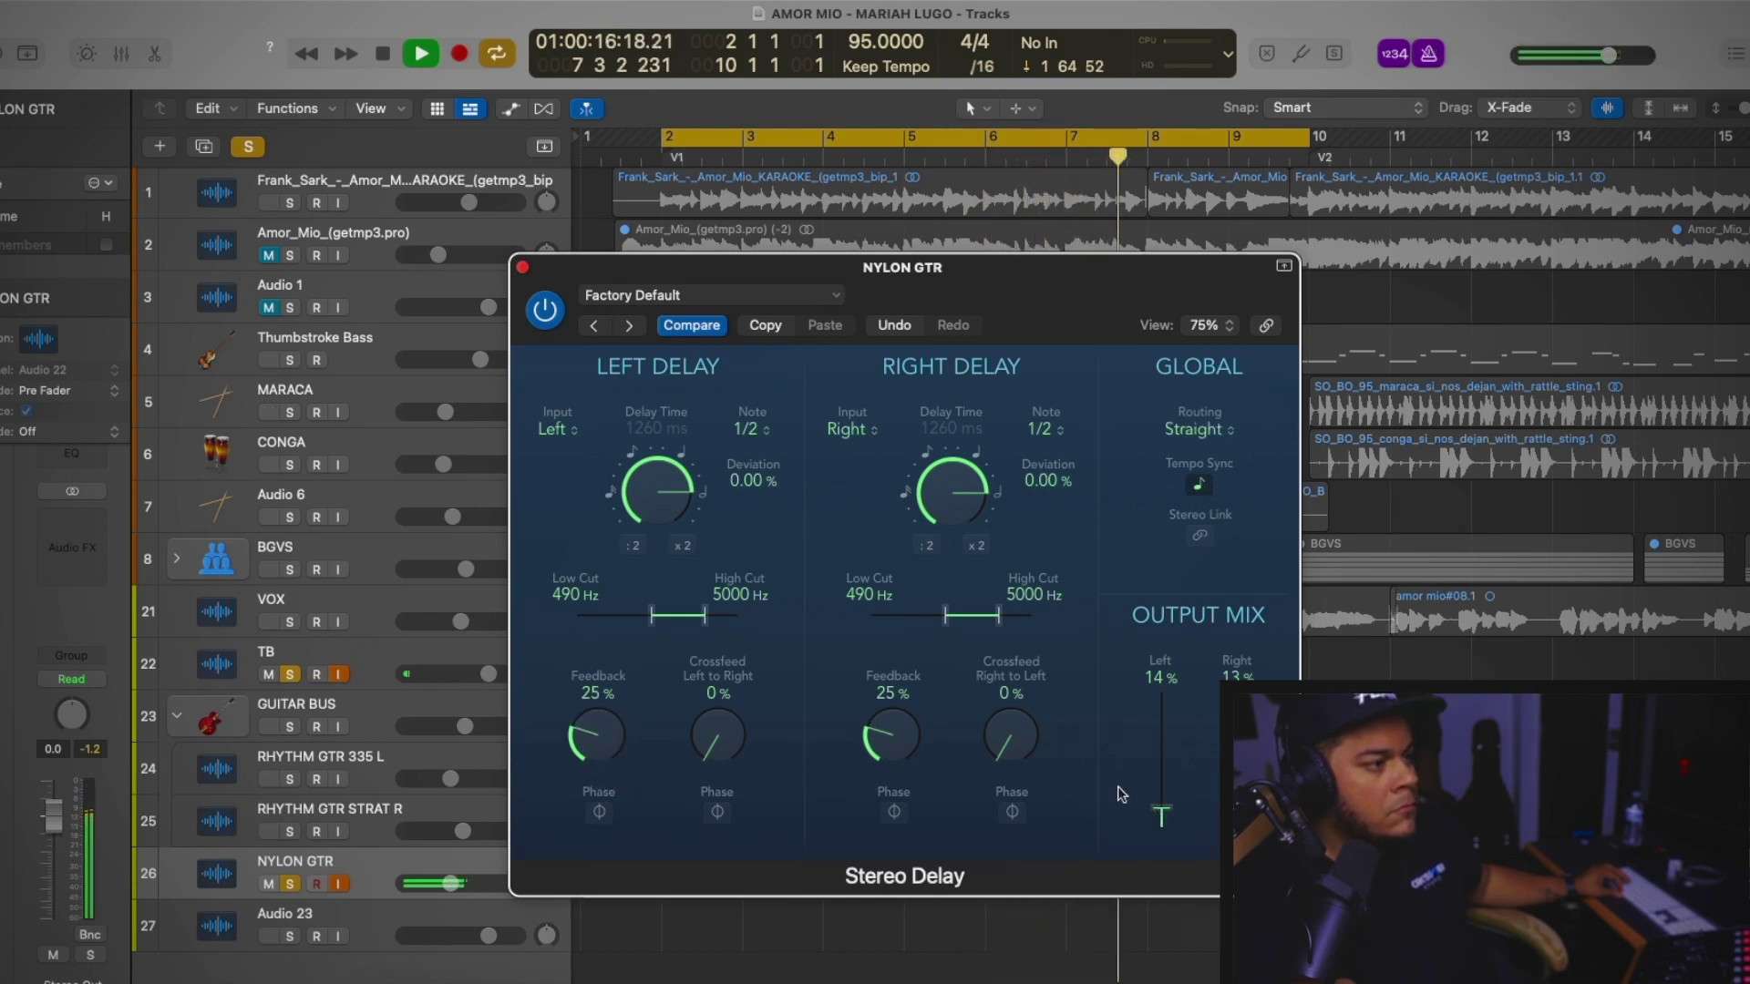
click(1162, 811)
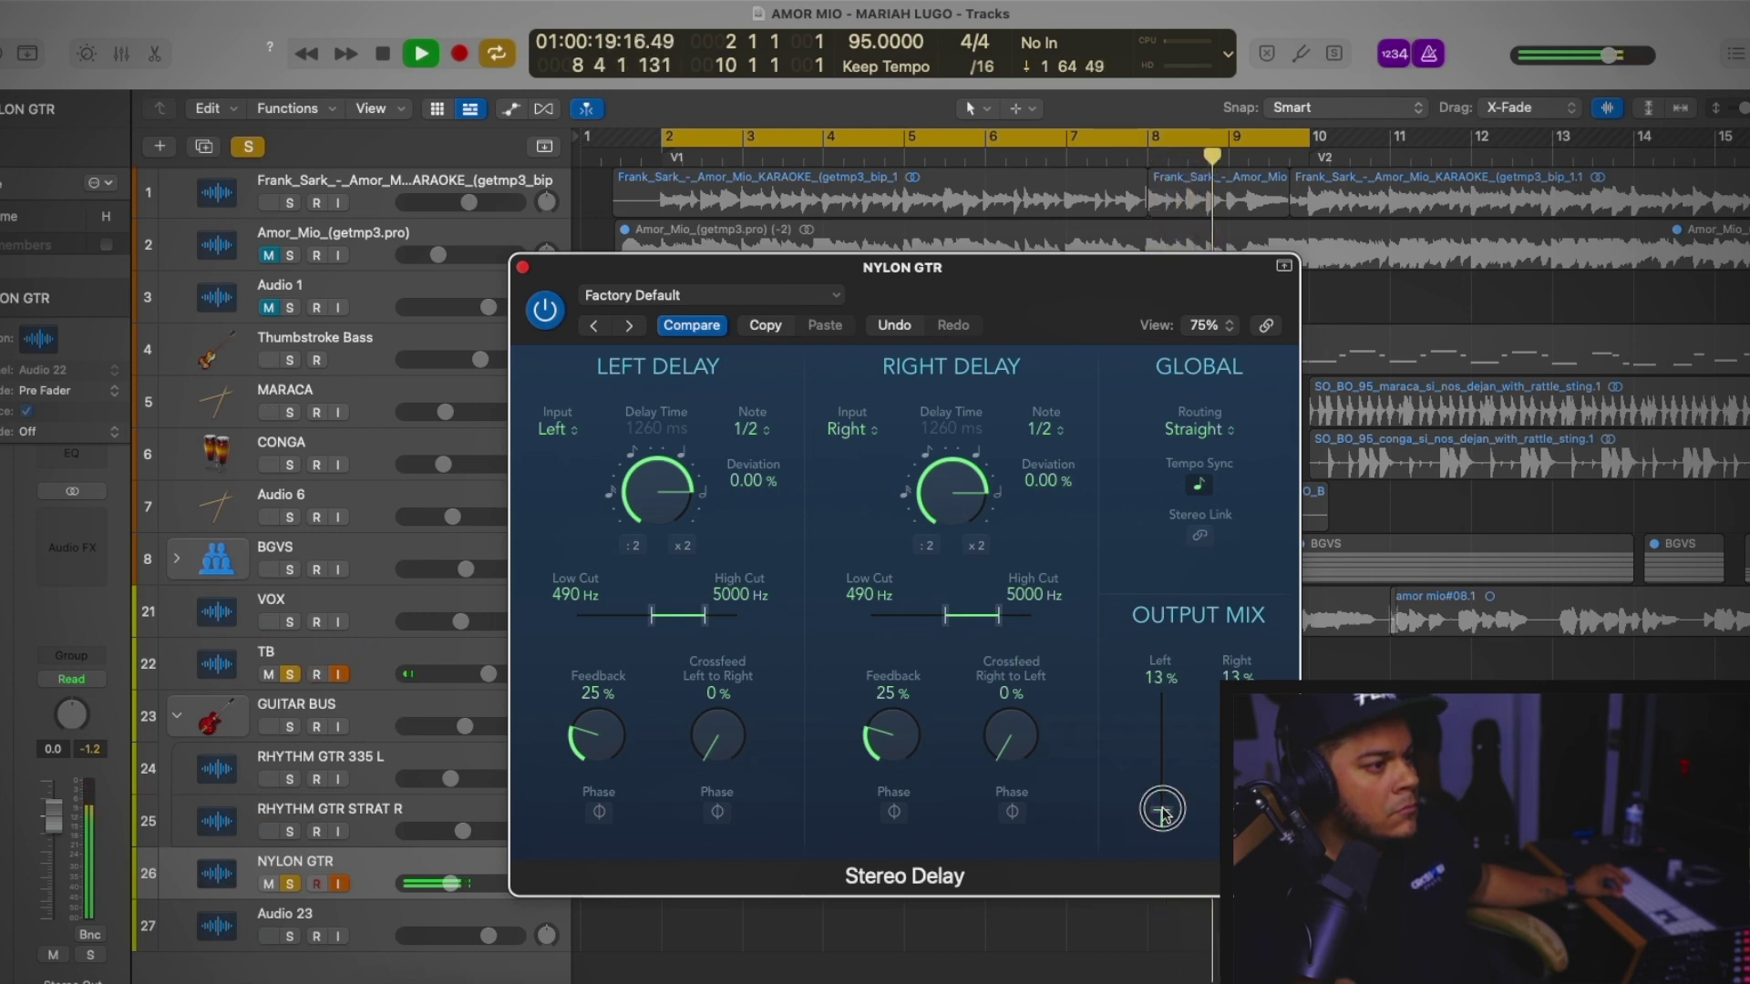
key(space)
click(523, 269)
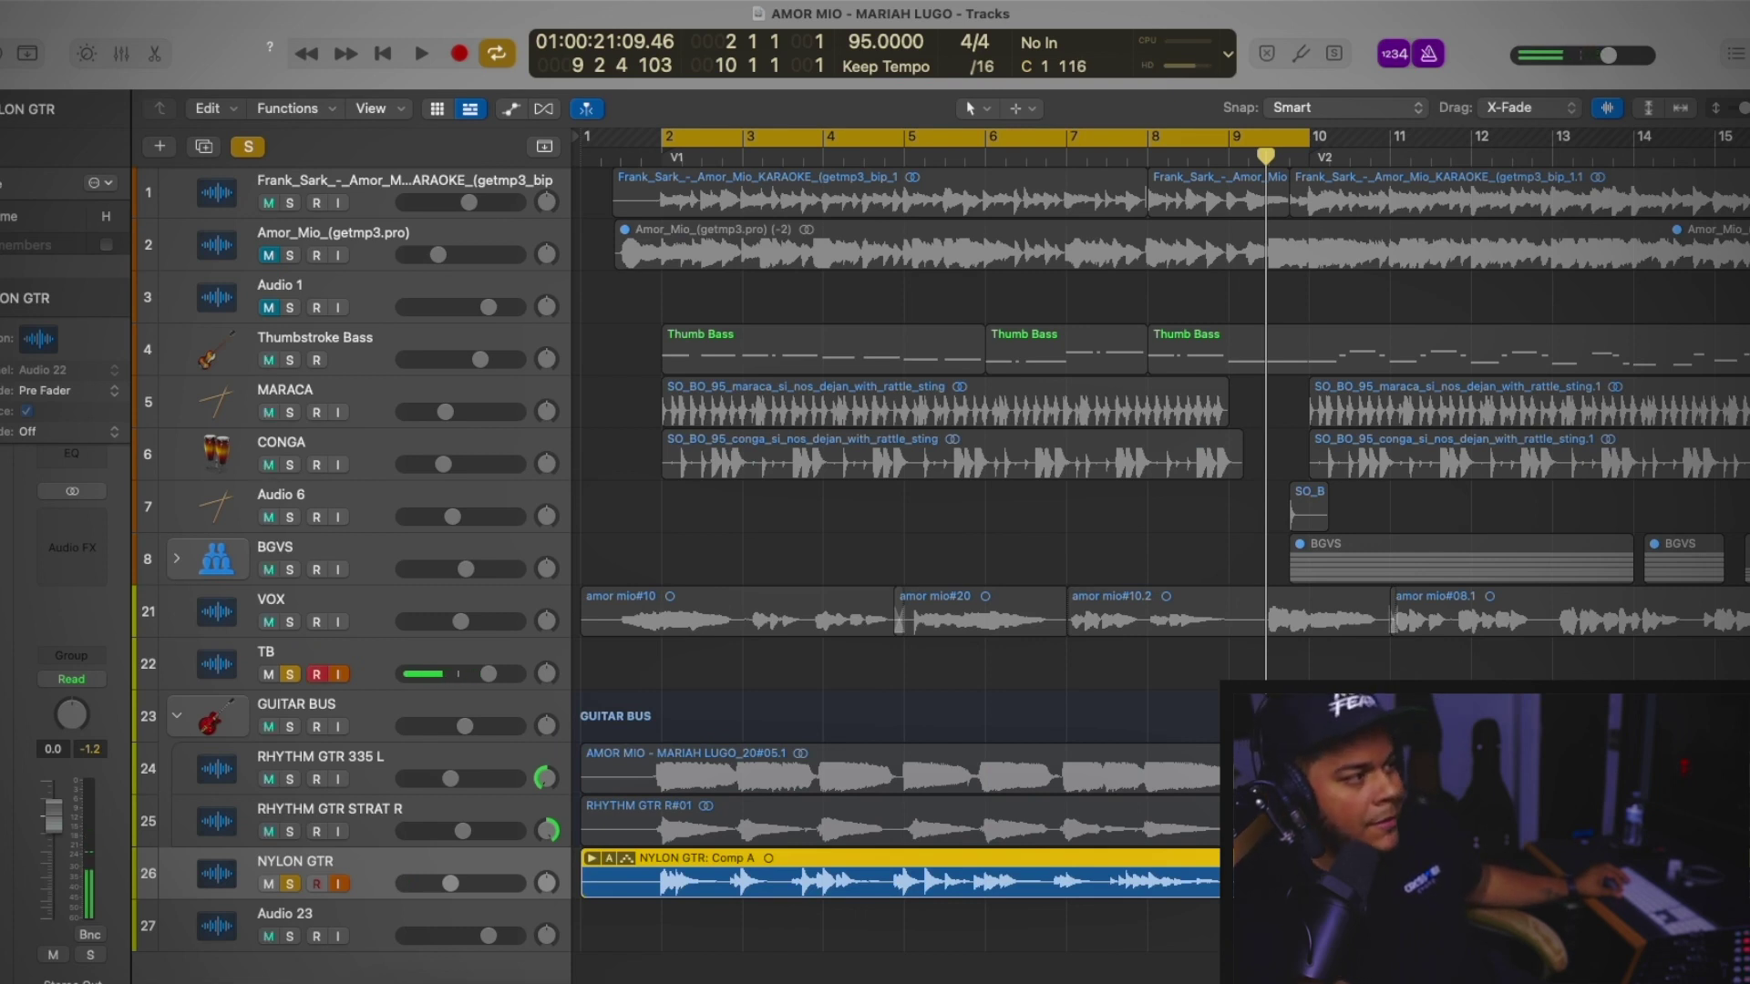
Insert SilverVerb on NYLON GTR with dry at 100%, modulation off, predelay 34 ms and reflectivity 67%
click(36, 580)
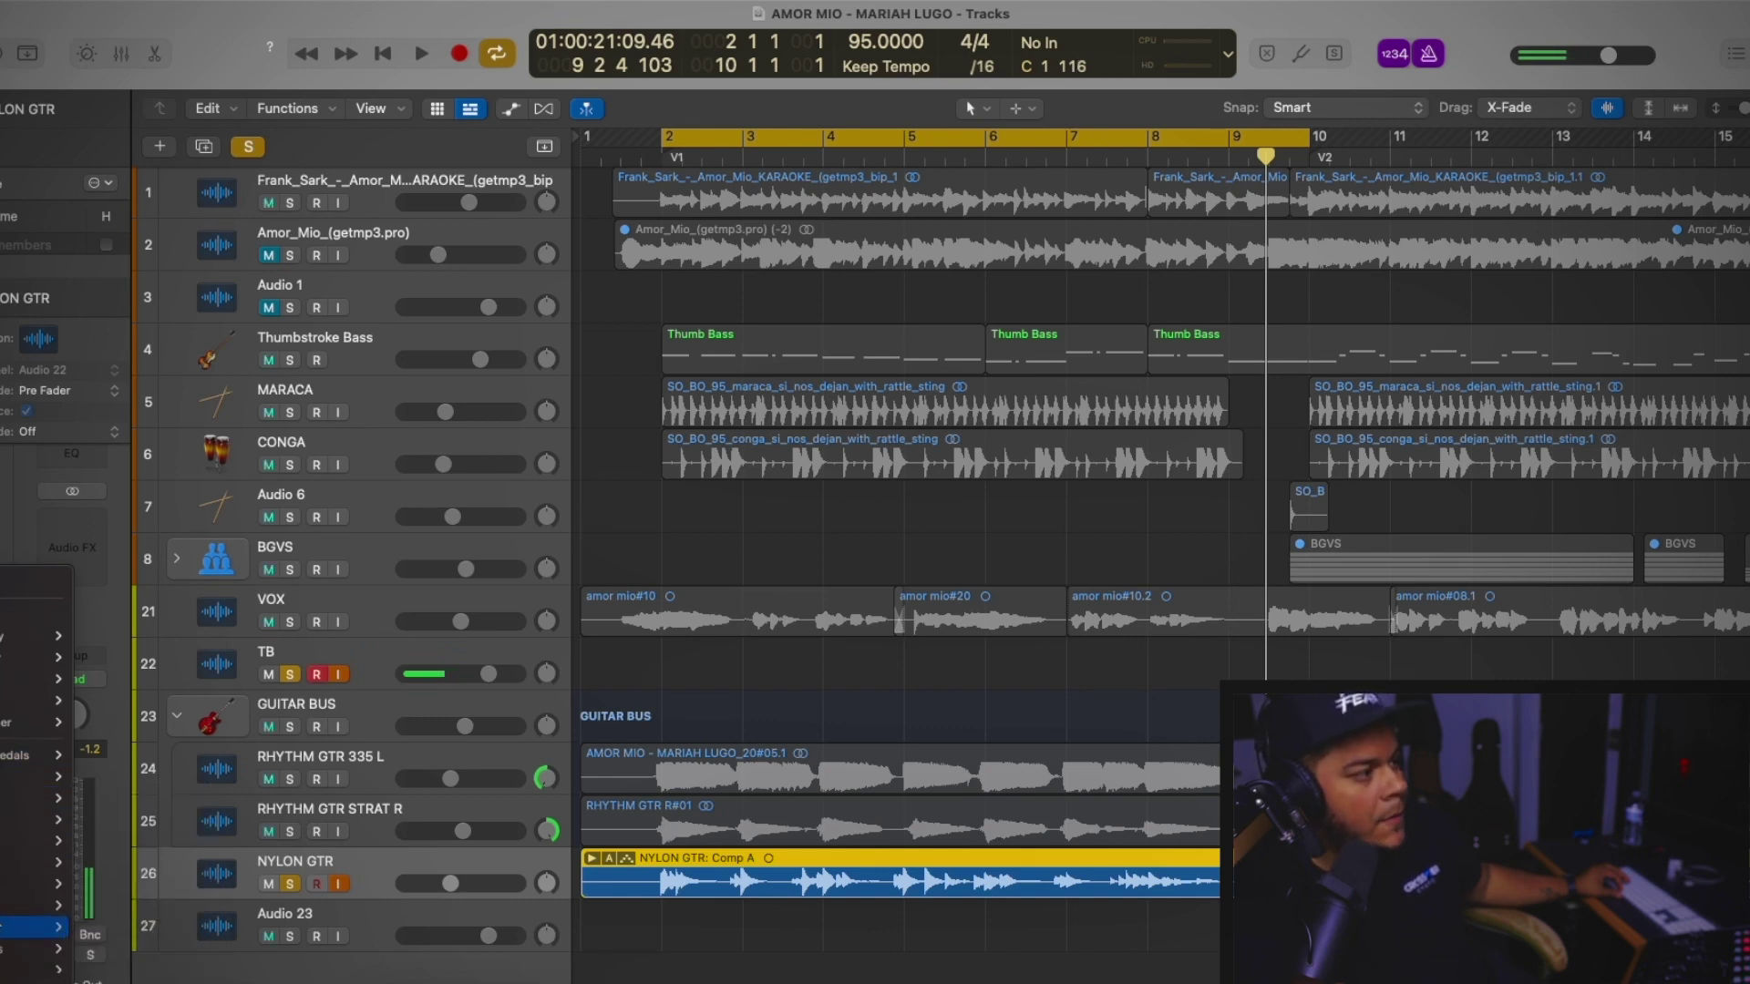
scroll(5, 911, down, 2)
mouse_move(3, 923)
mouse_move(137, 945)
click(231, 945)
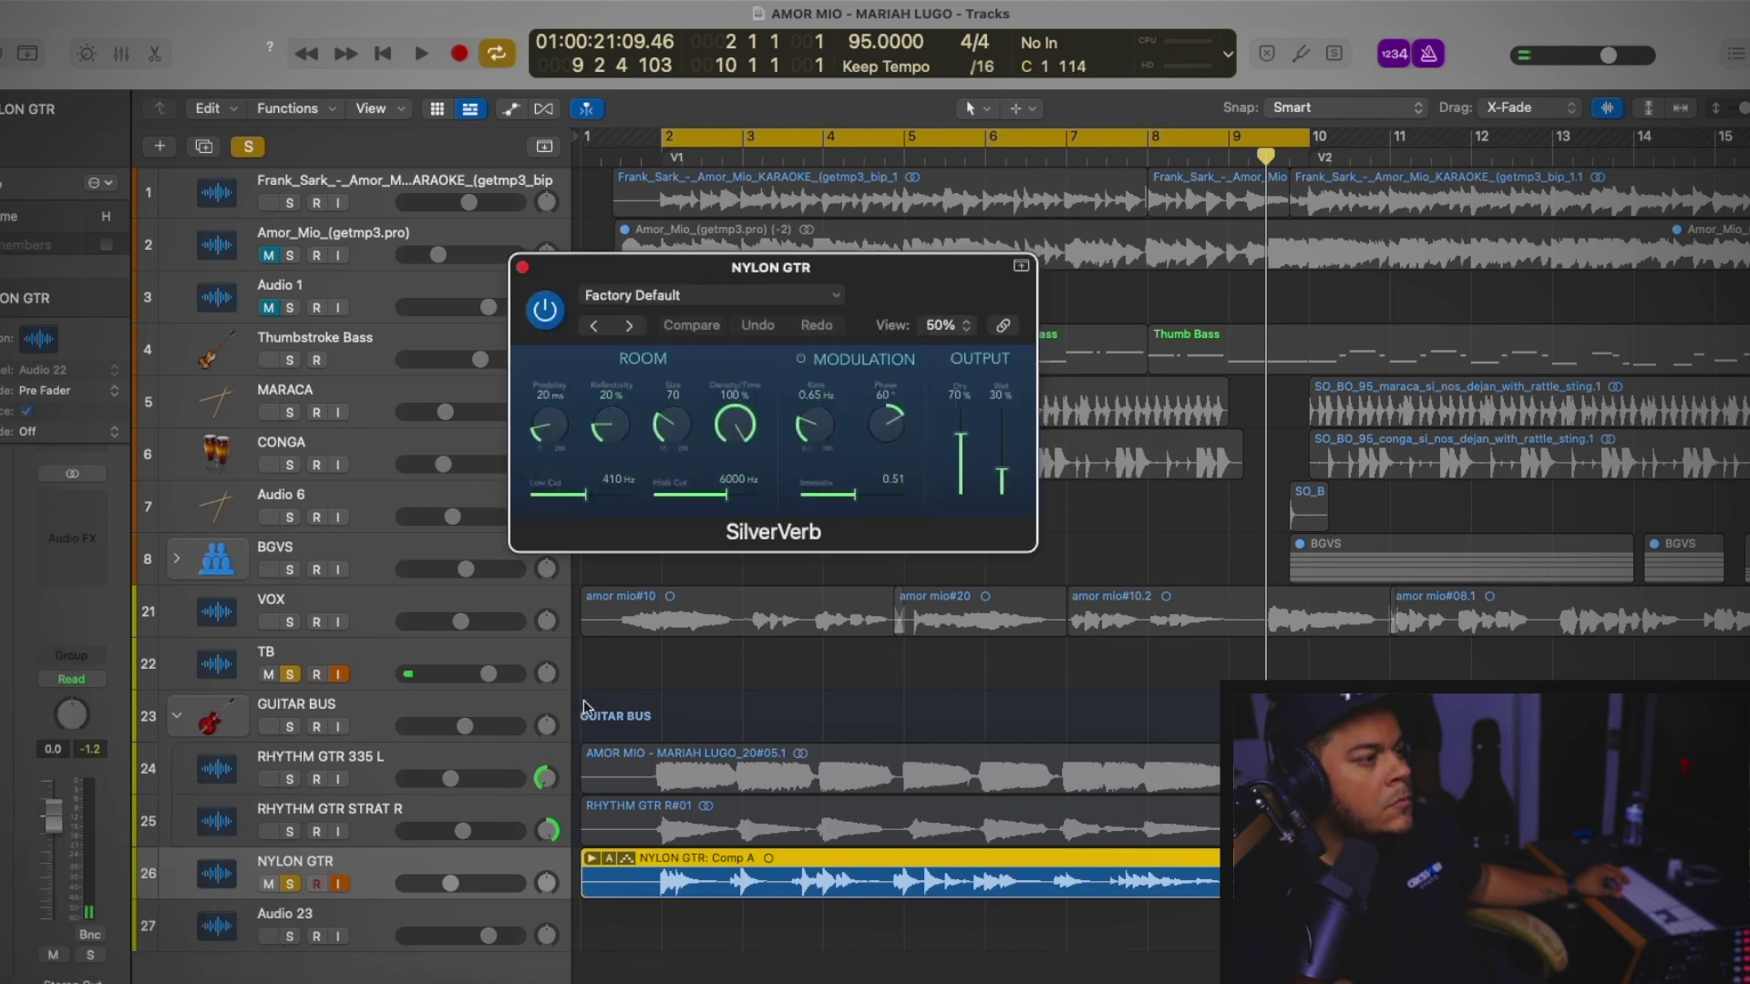
drag(954, 450, 956, 349)
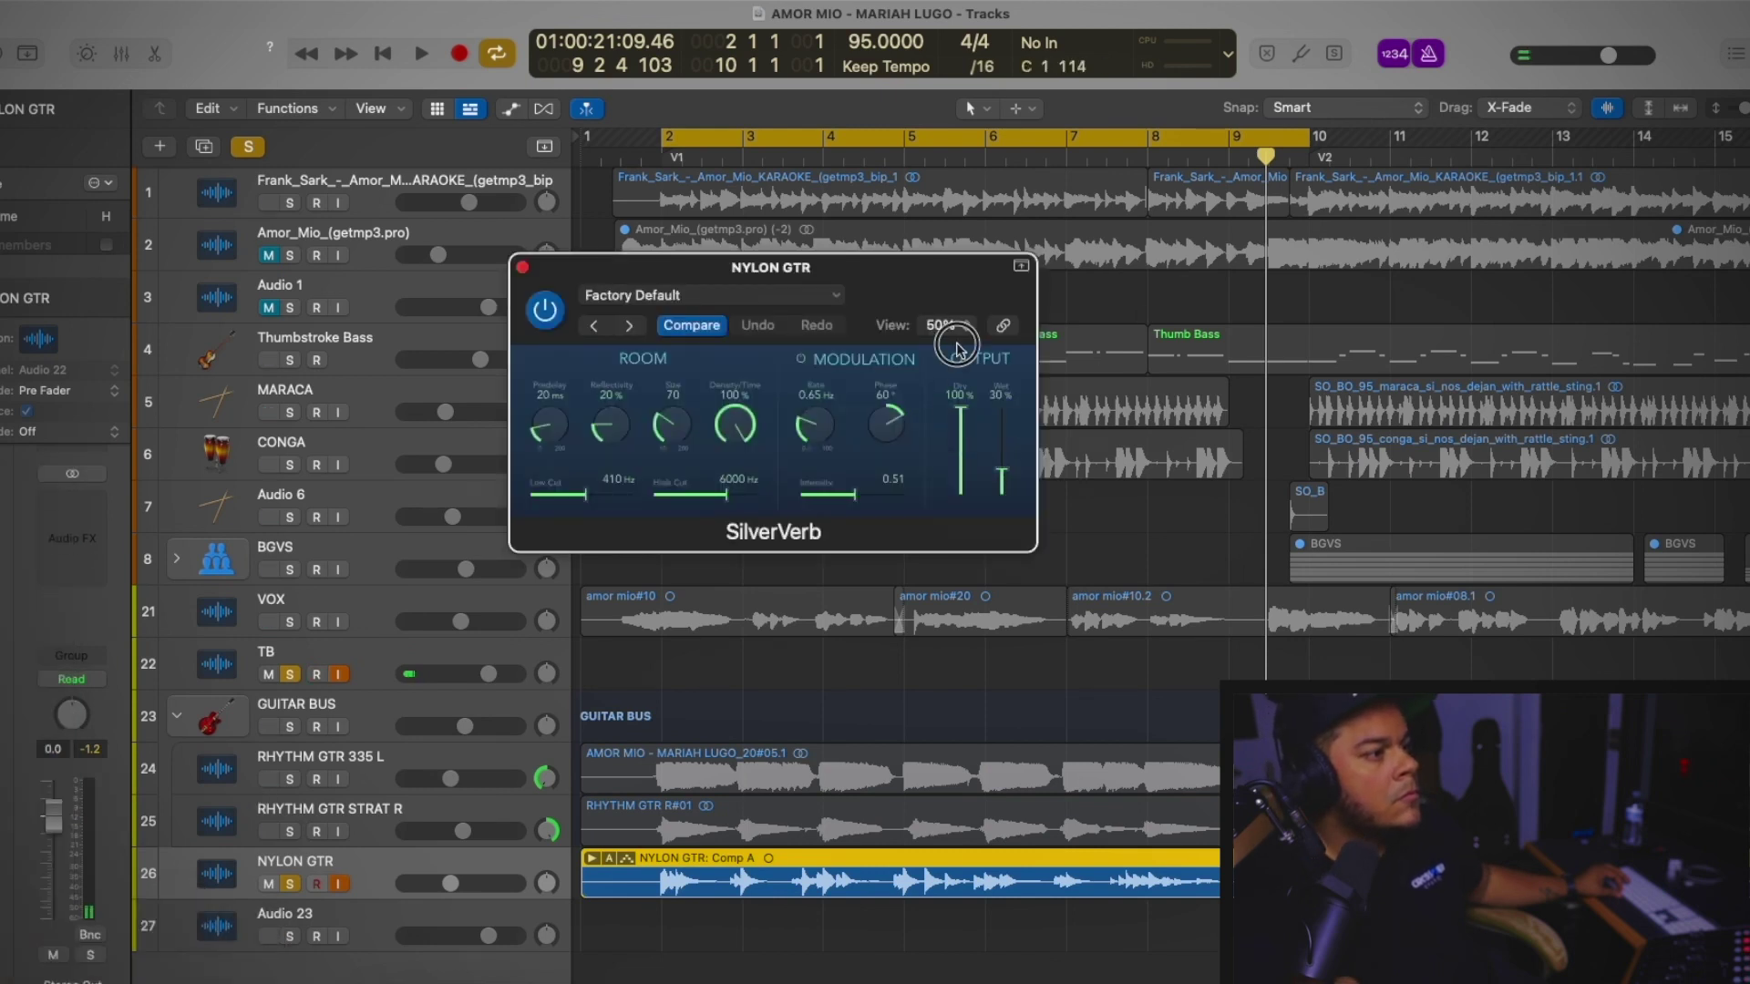
click(801, 360)
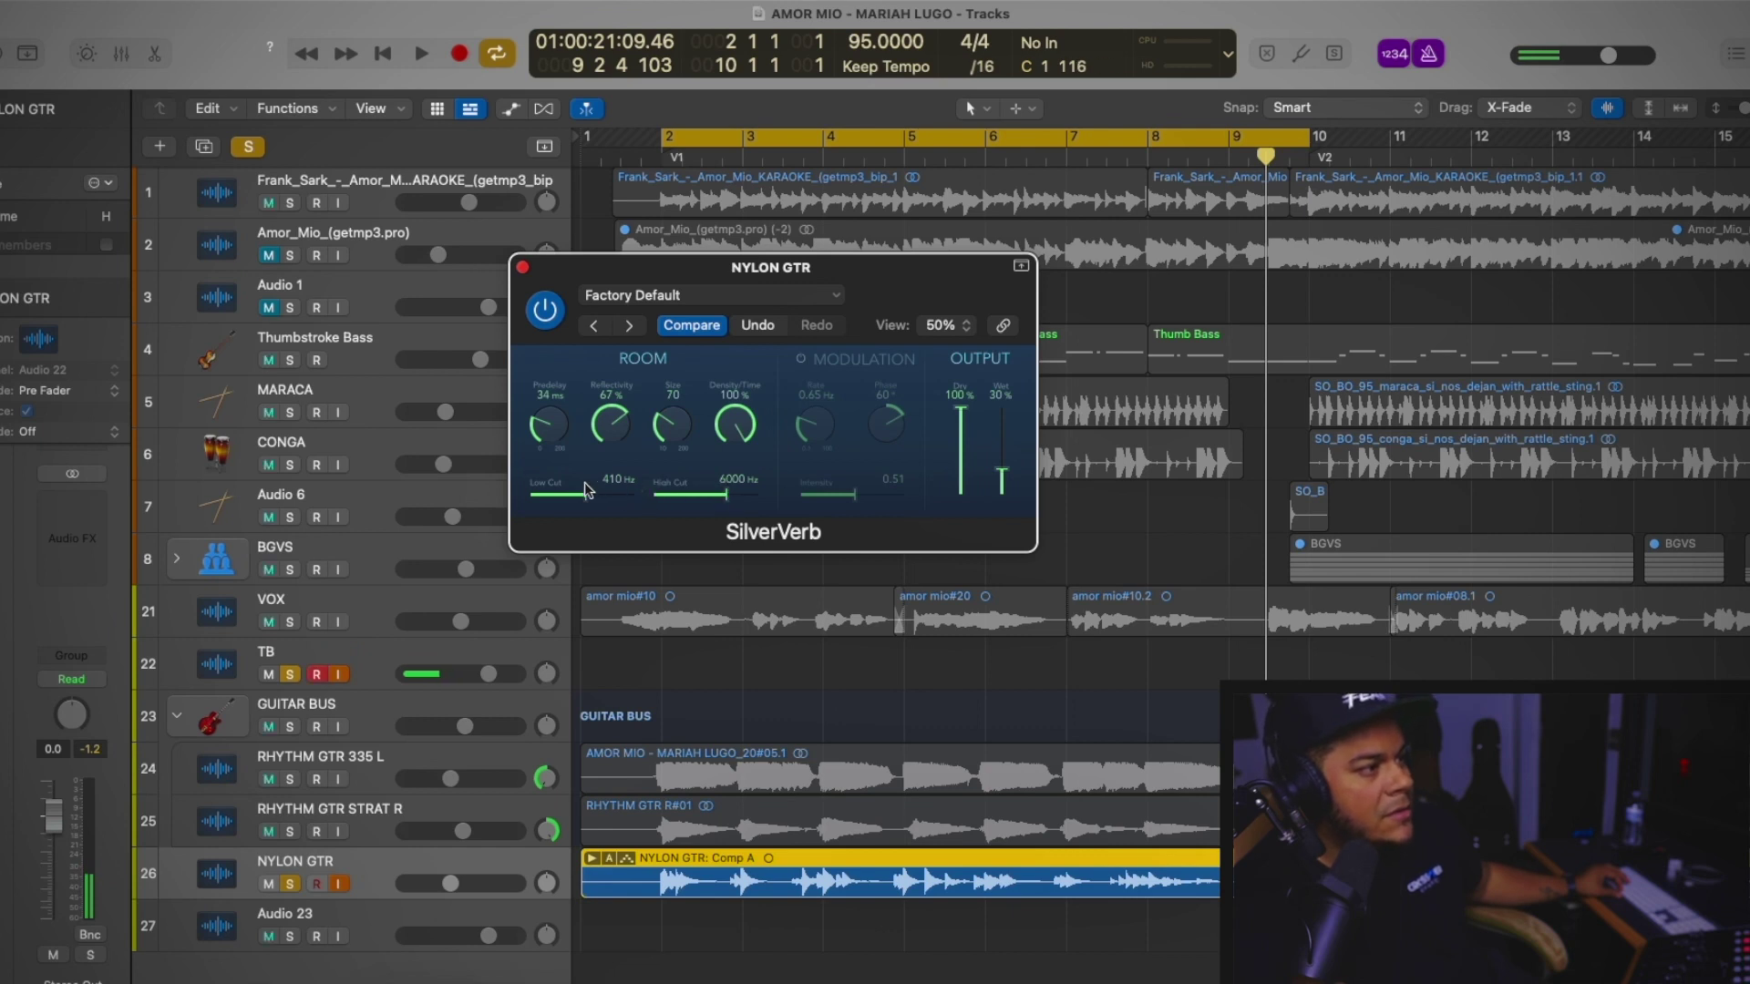
During playback, set the SilverVerb wet level to 13% and high cut to 4800 Hz, and close the plug-in
key(space)
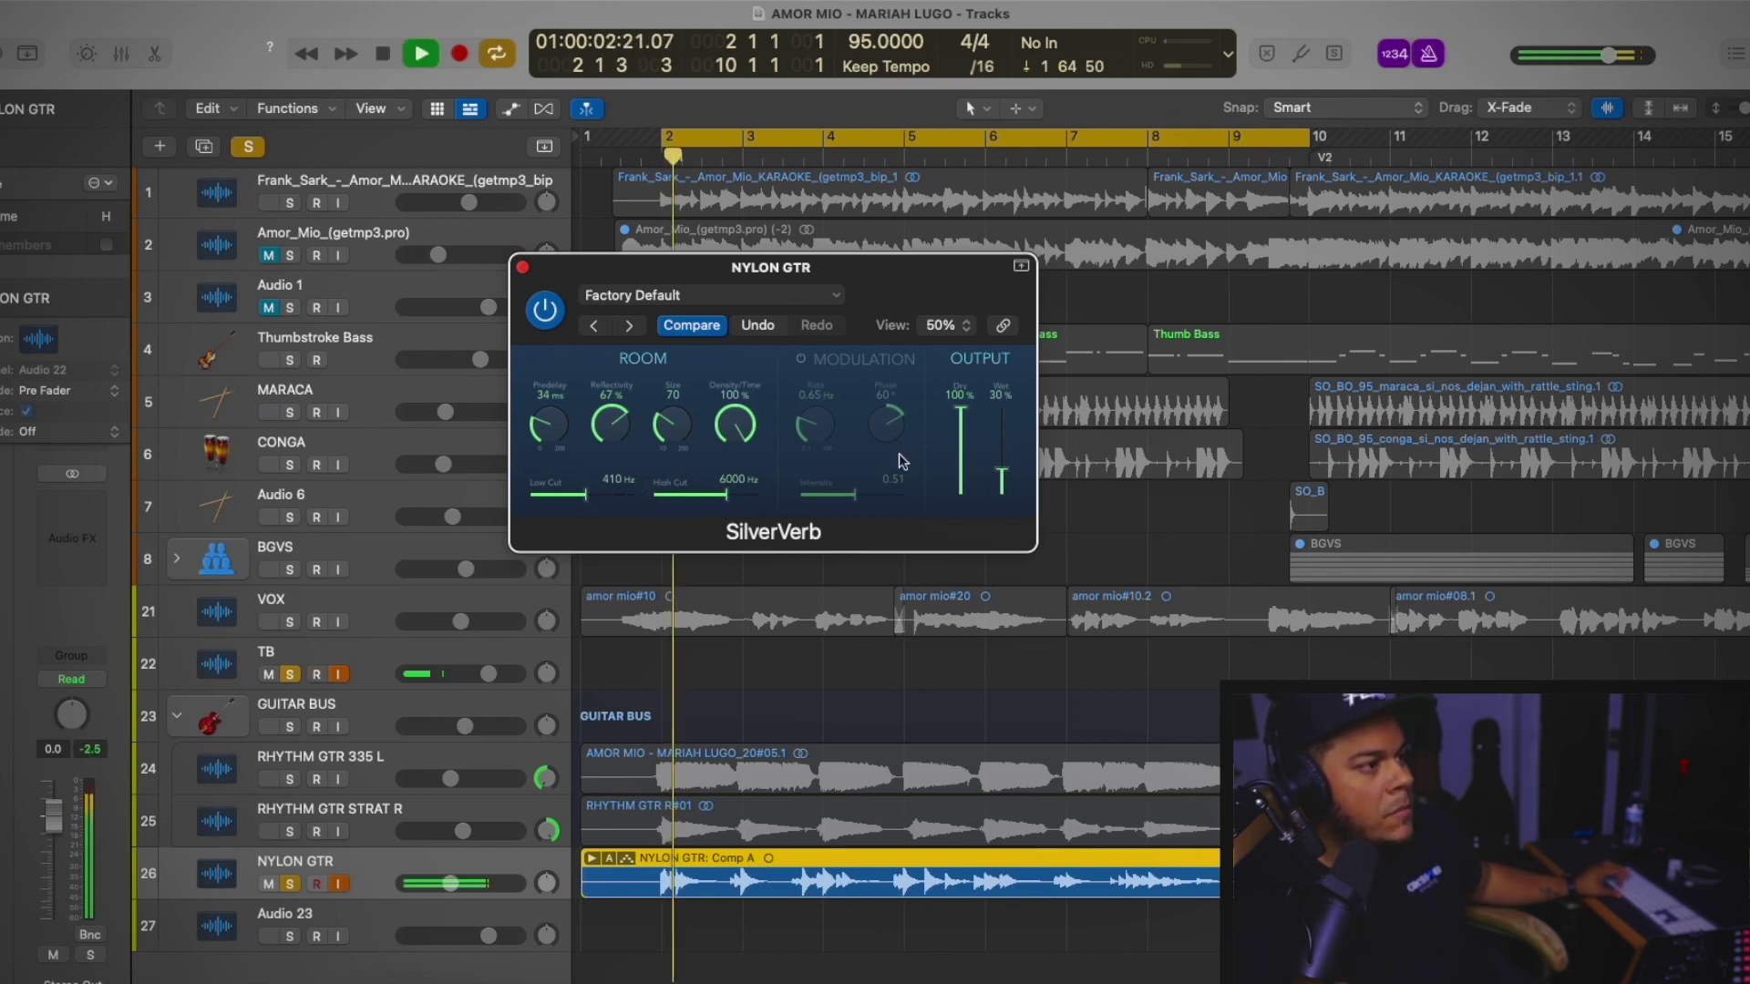
drag(1002, 472, 993, 499)
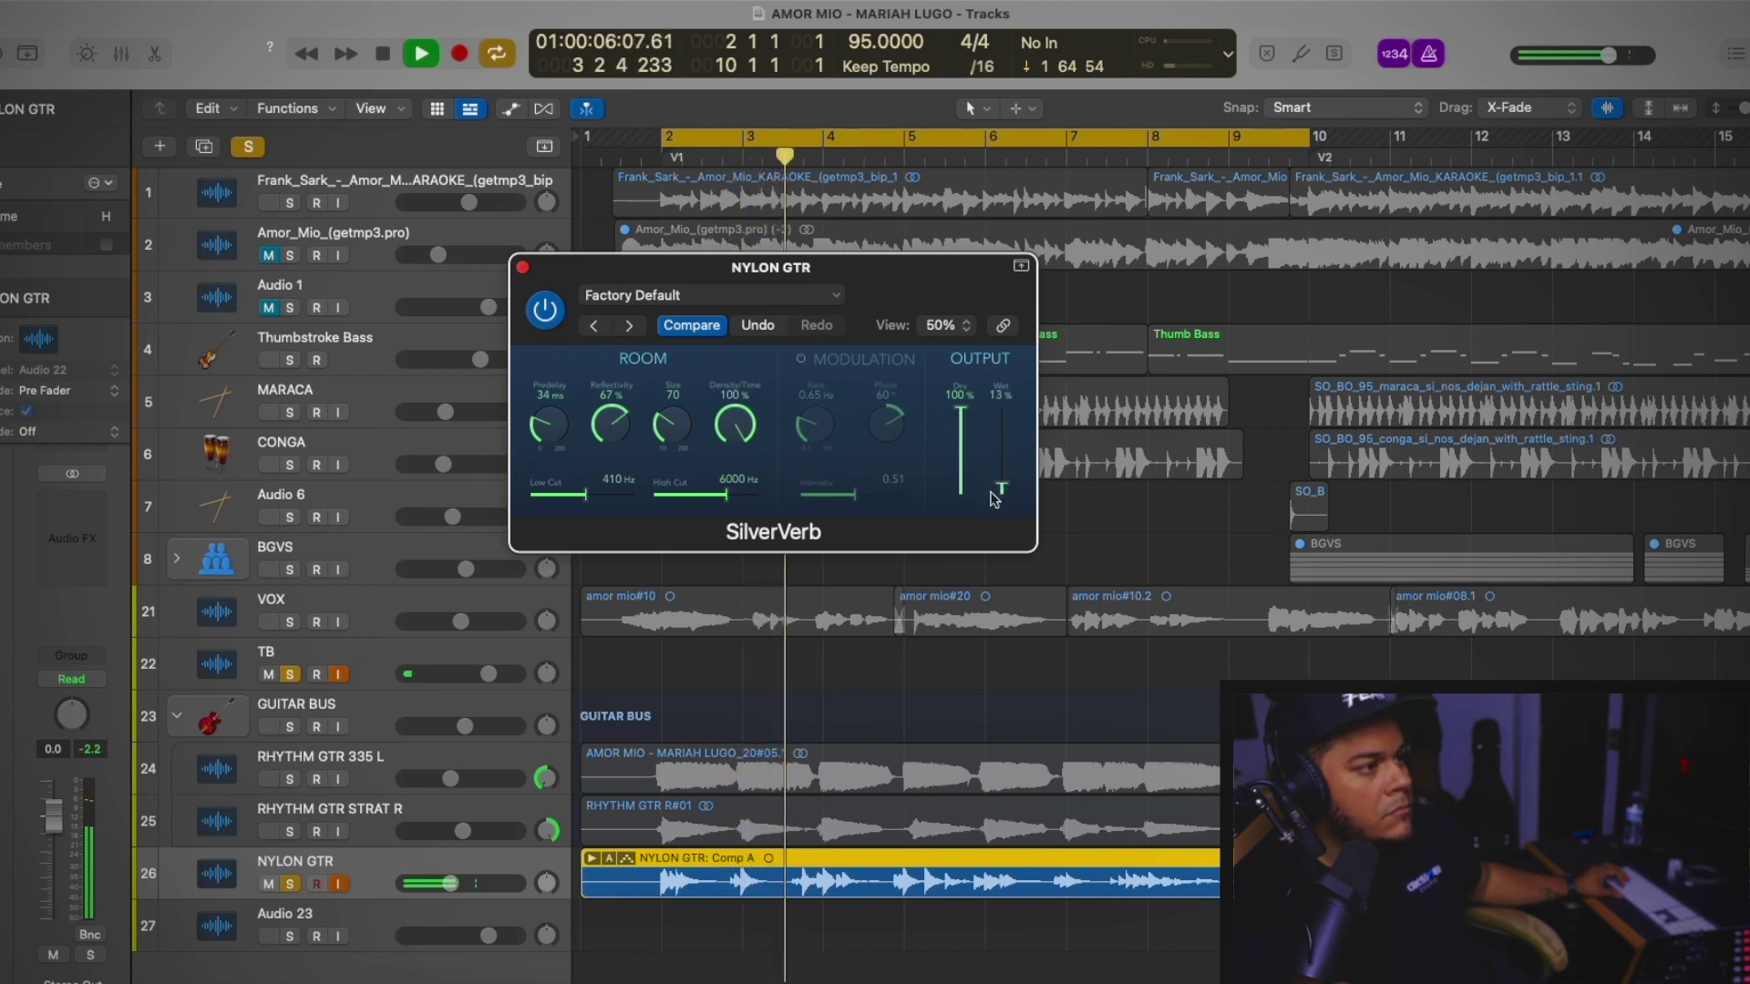
click(720, 497)
drag(720, 497, 716, 496)
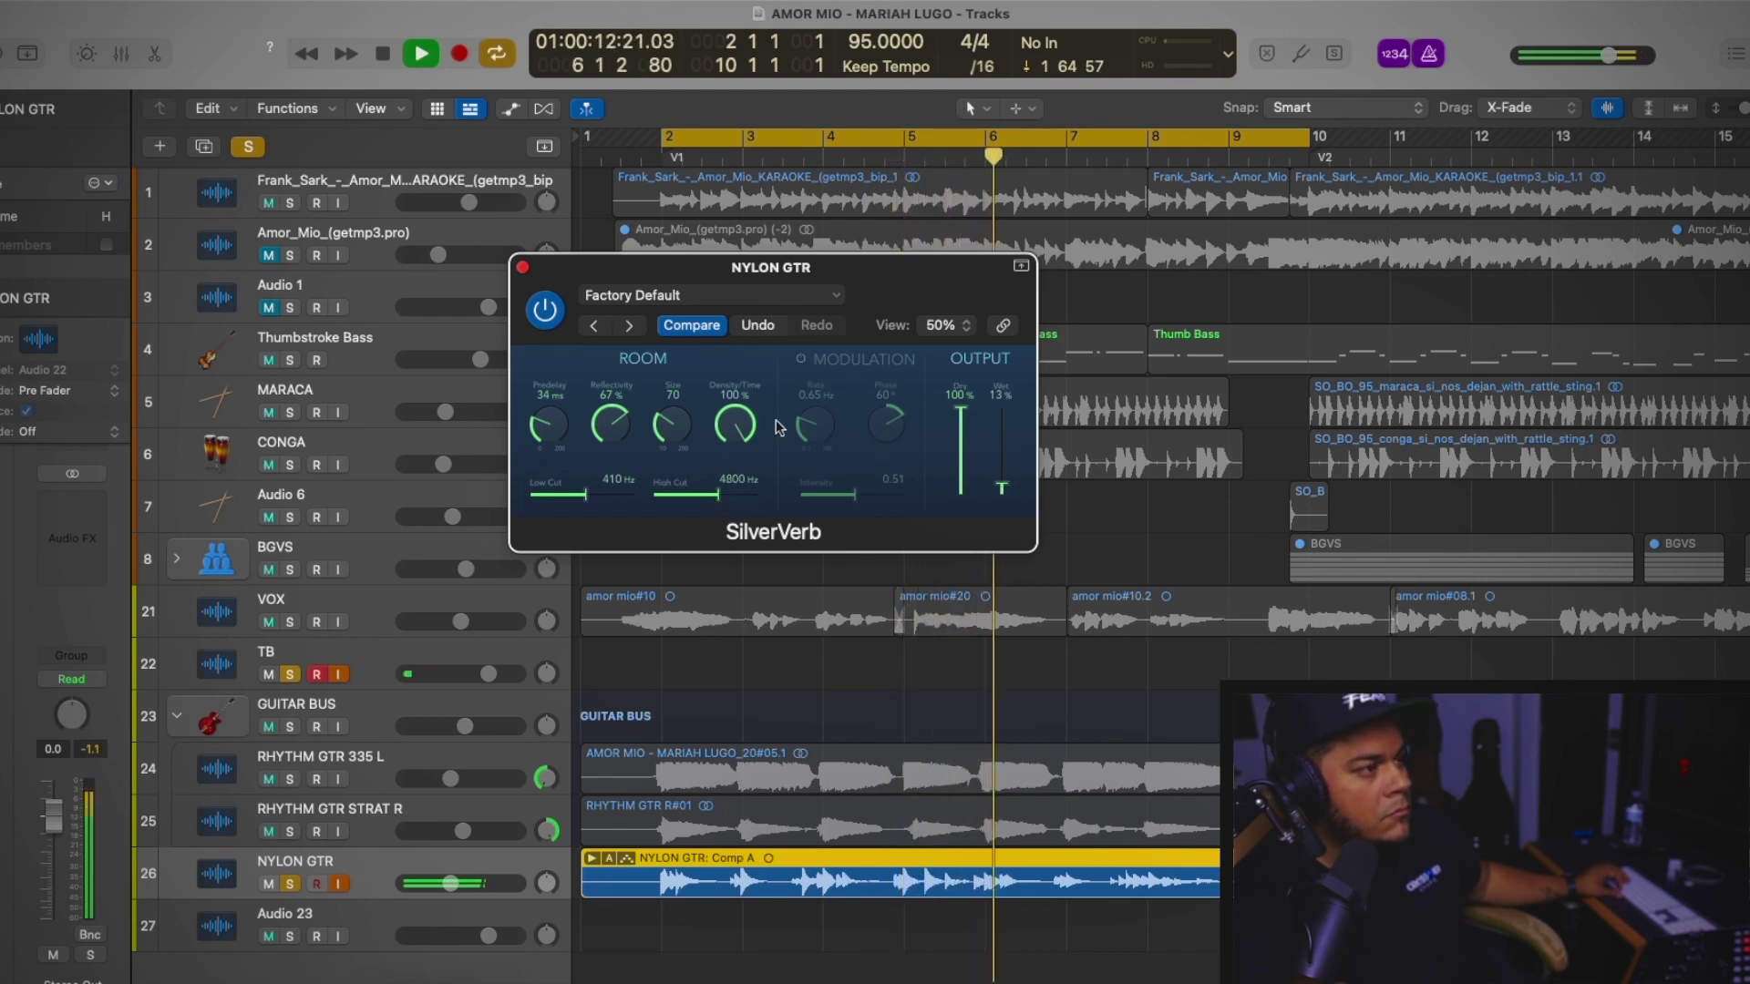
click(522, 267)
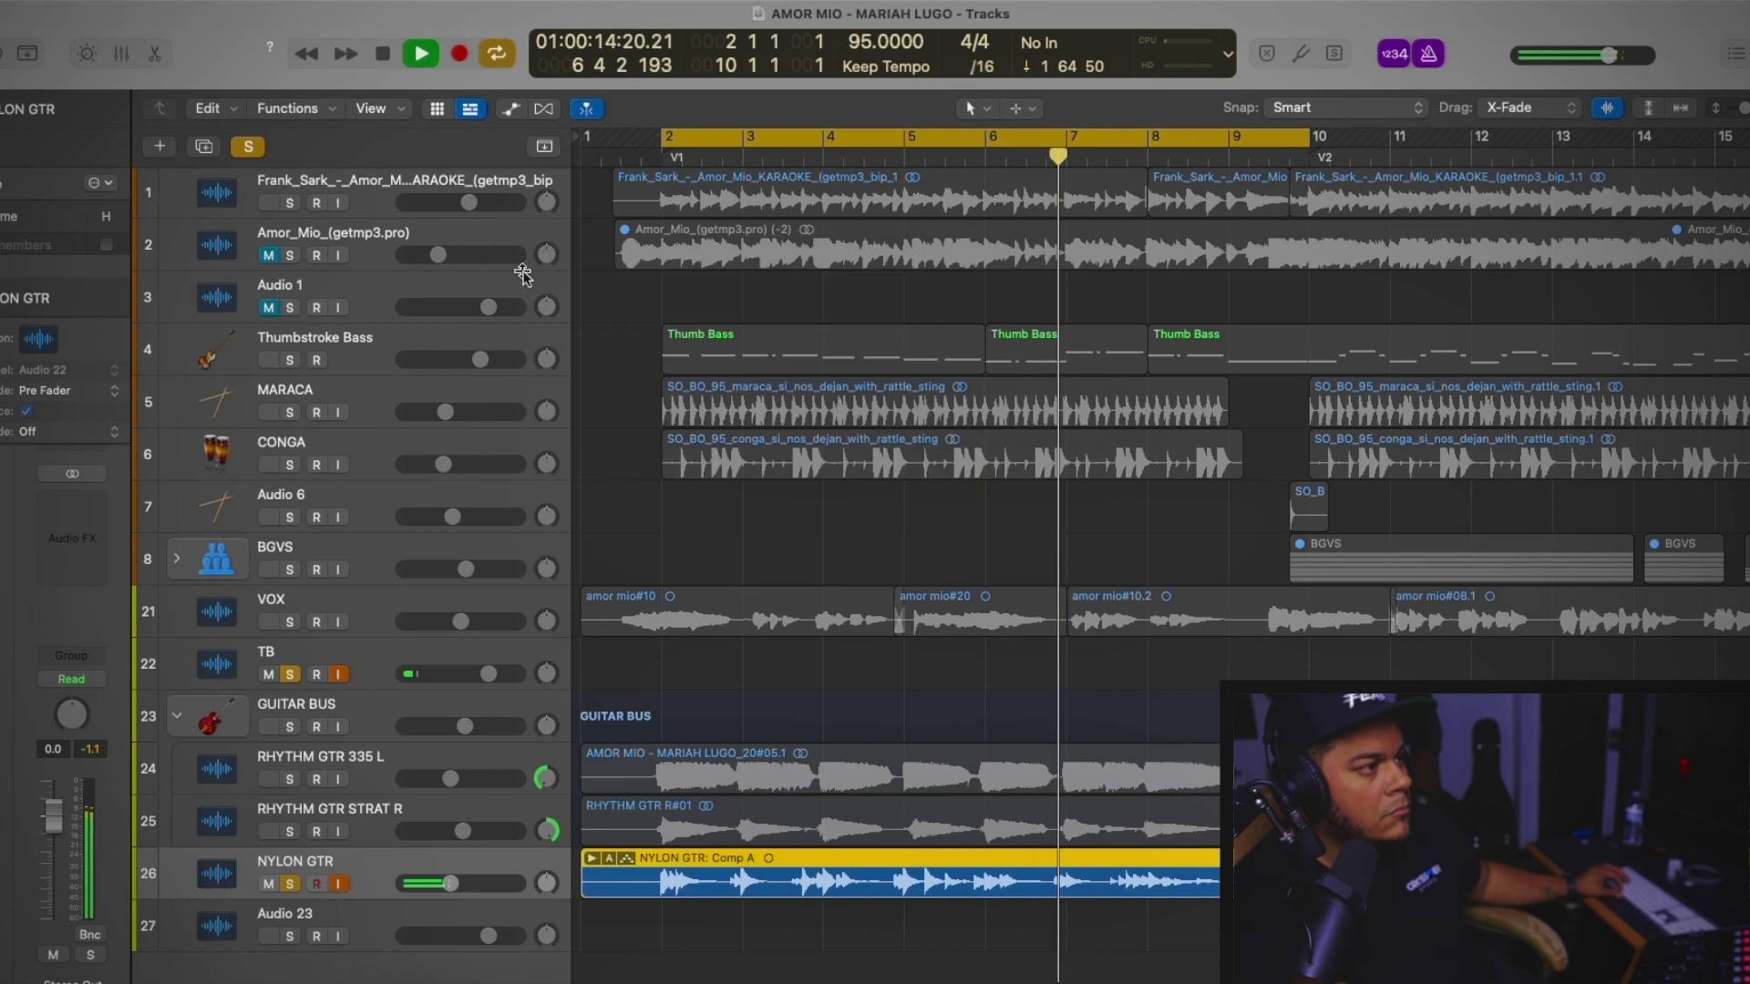
Solo the GUITAR BUS, CONGA, MARACA and Thumbstroke Bass tracks alongside NYLON GTR
click(291, 726)
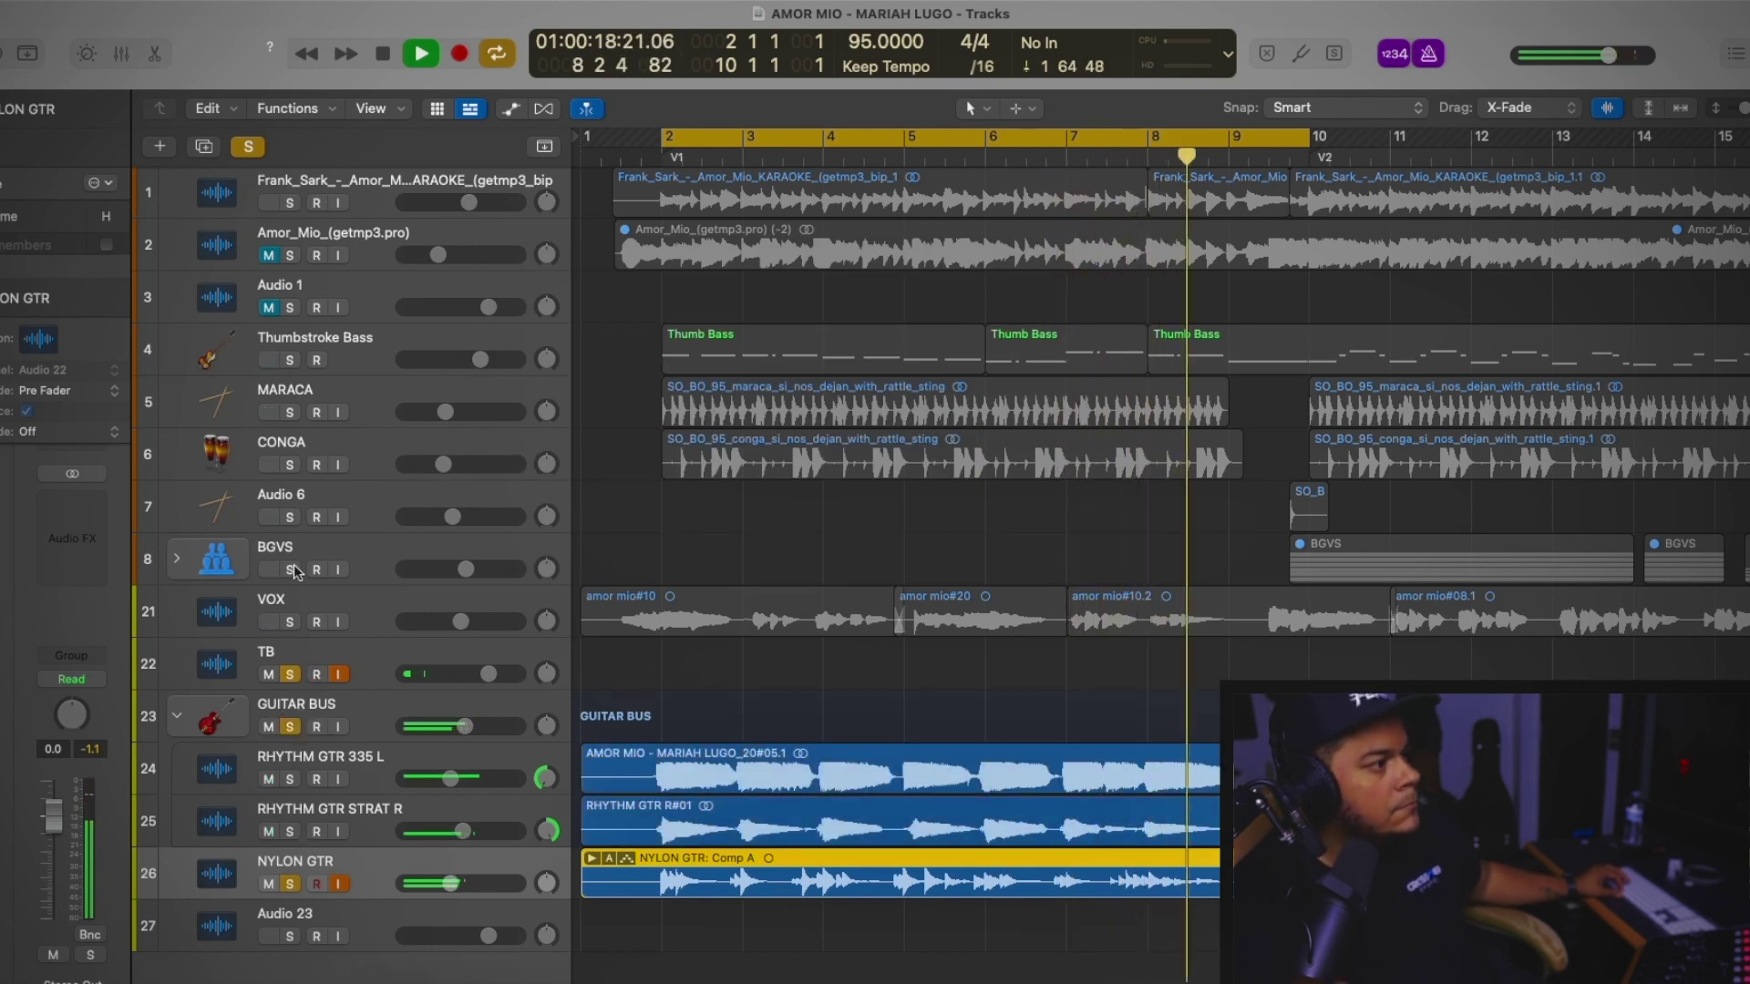
click(290, 465)
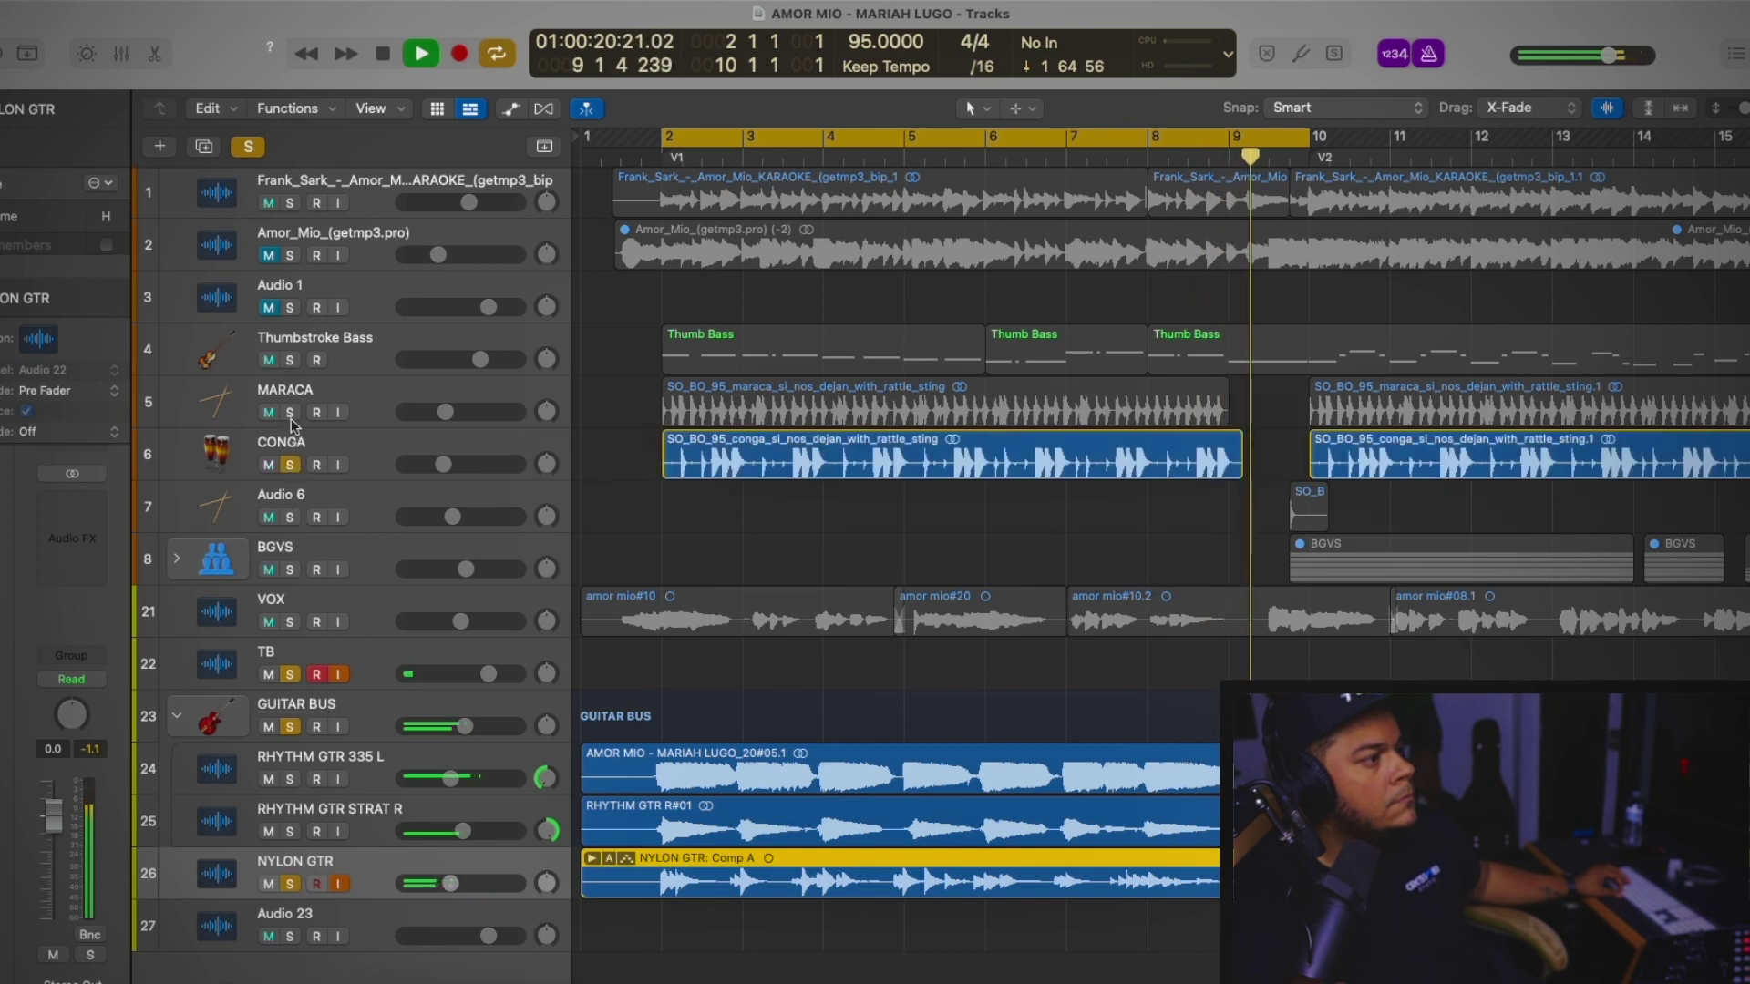
click(290, 412)
click(290, 360)
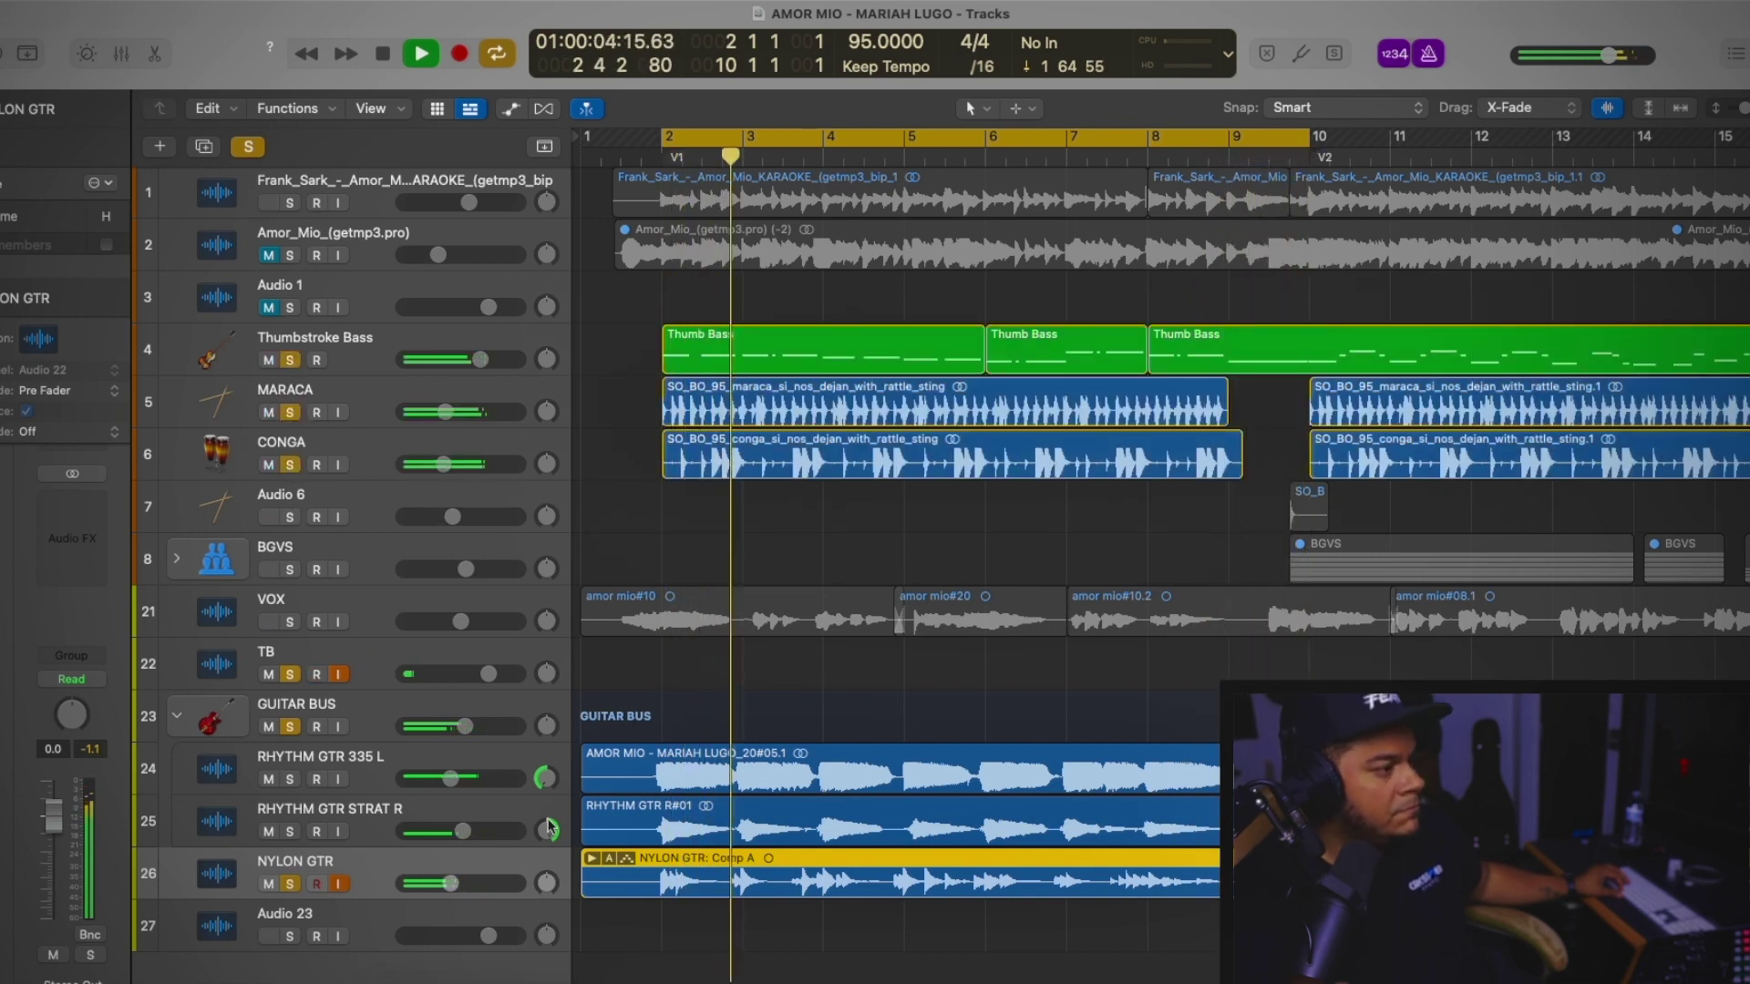
Lower the NYLON GTR track volume slightly, and collapse and select the GUITAR BUS stack
drag(450, 883, 436, 881)
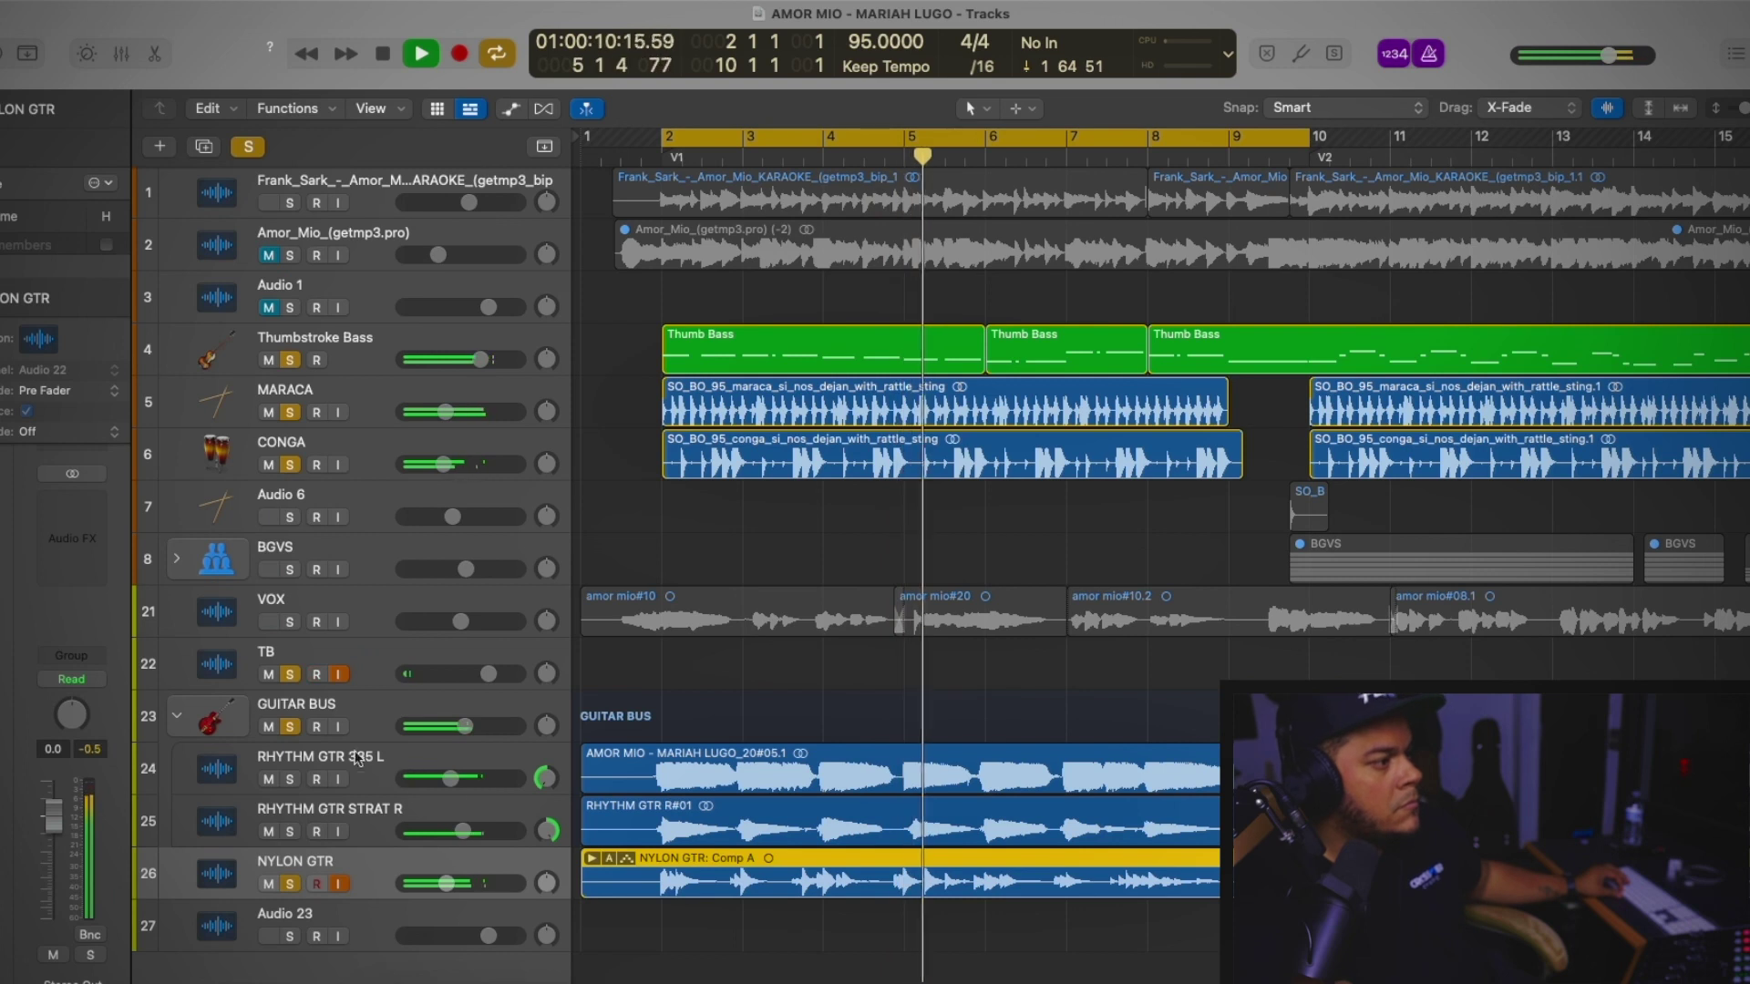
click(176, 716)
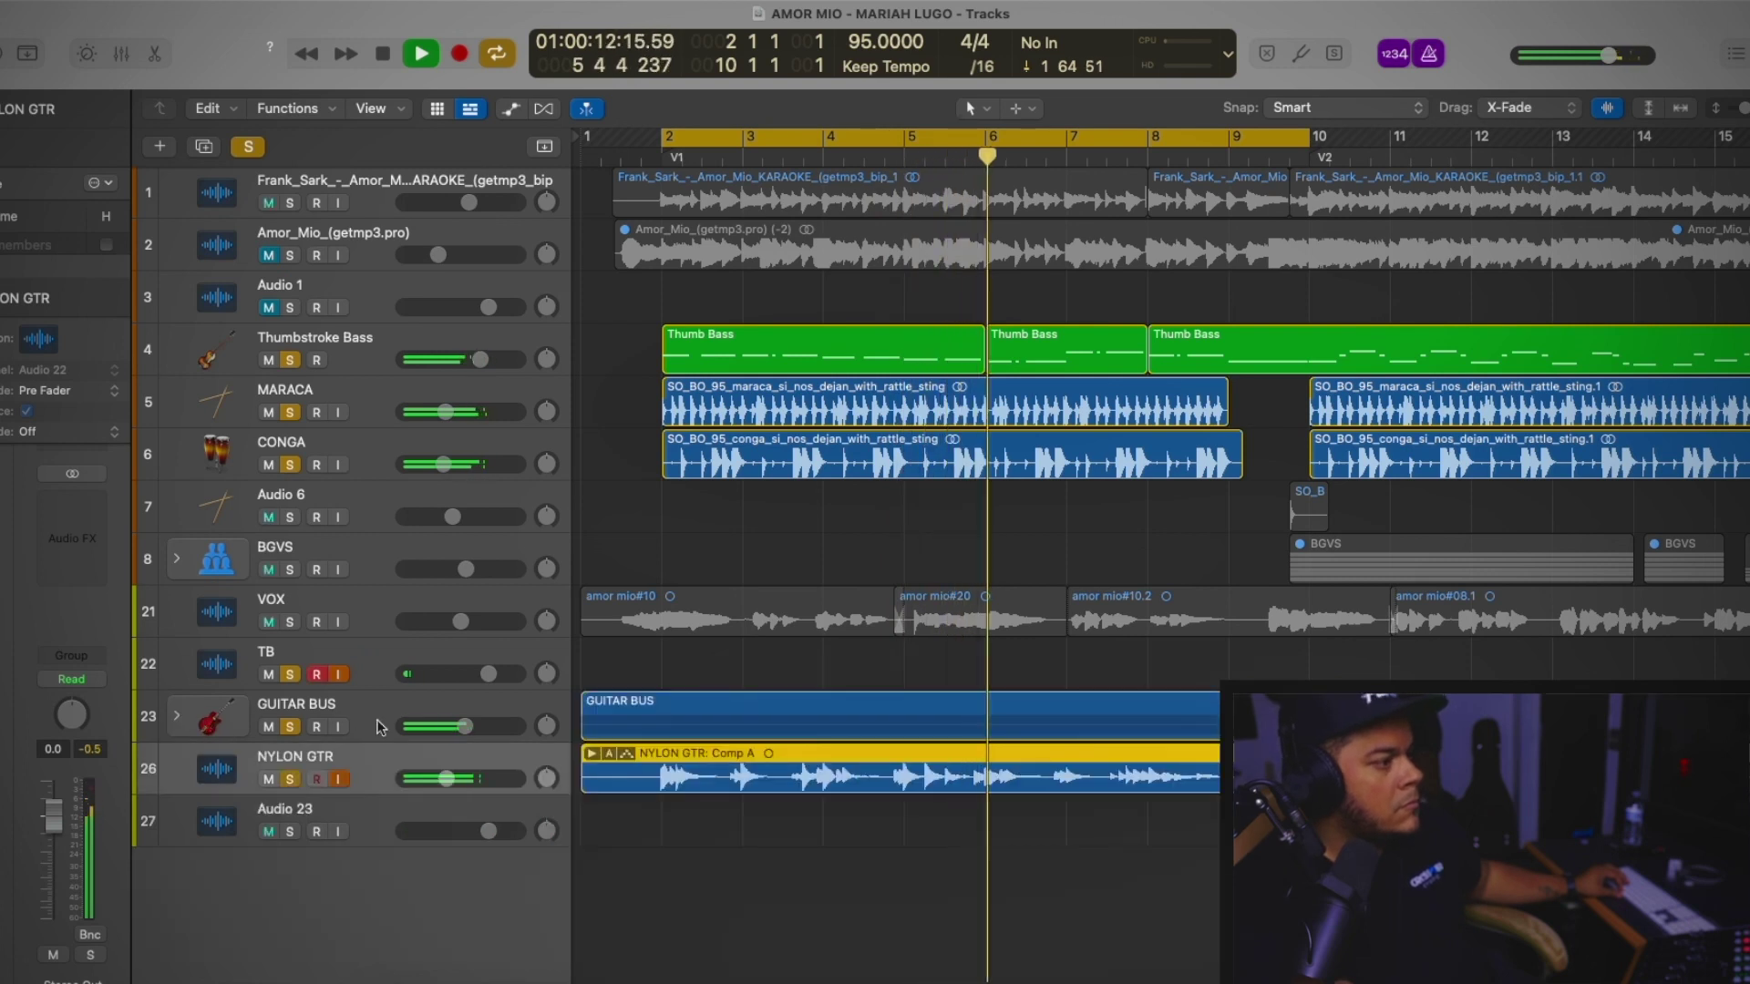
click(254, 737)
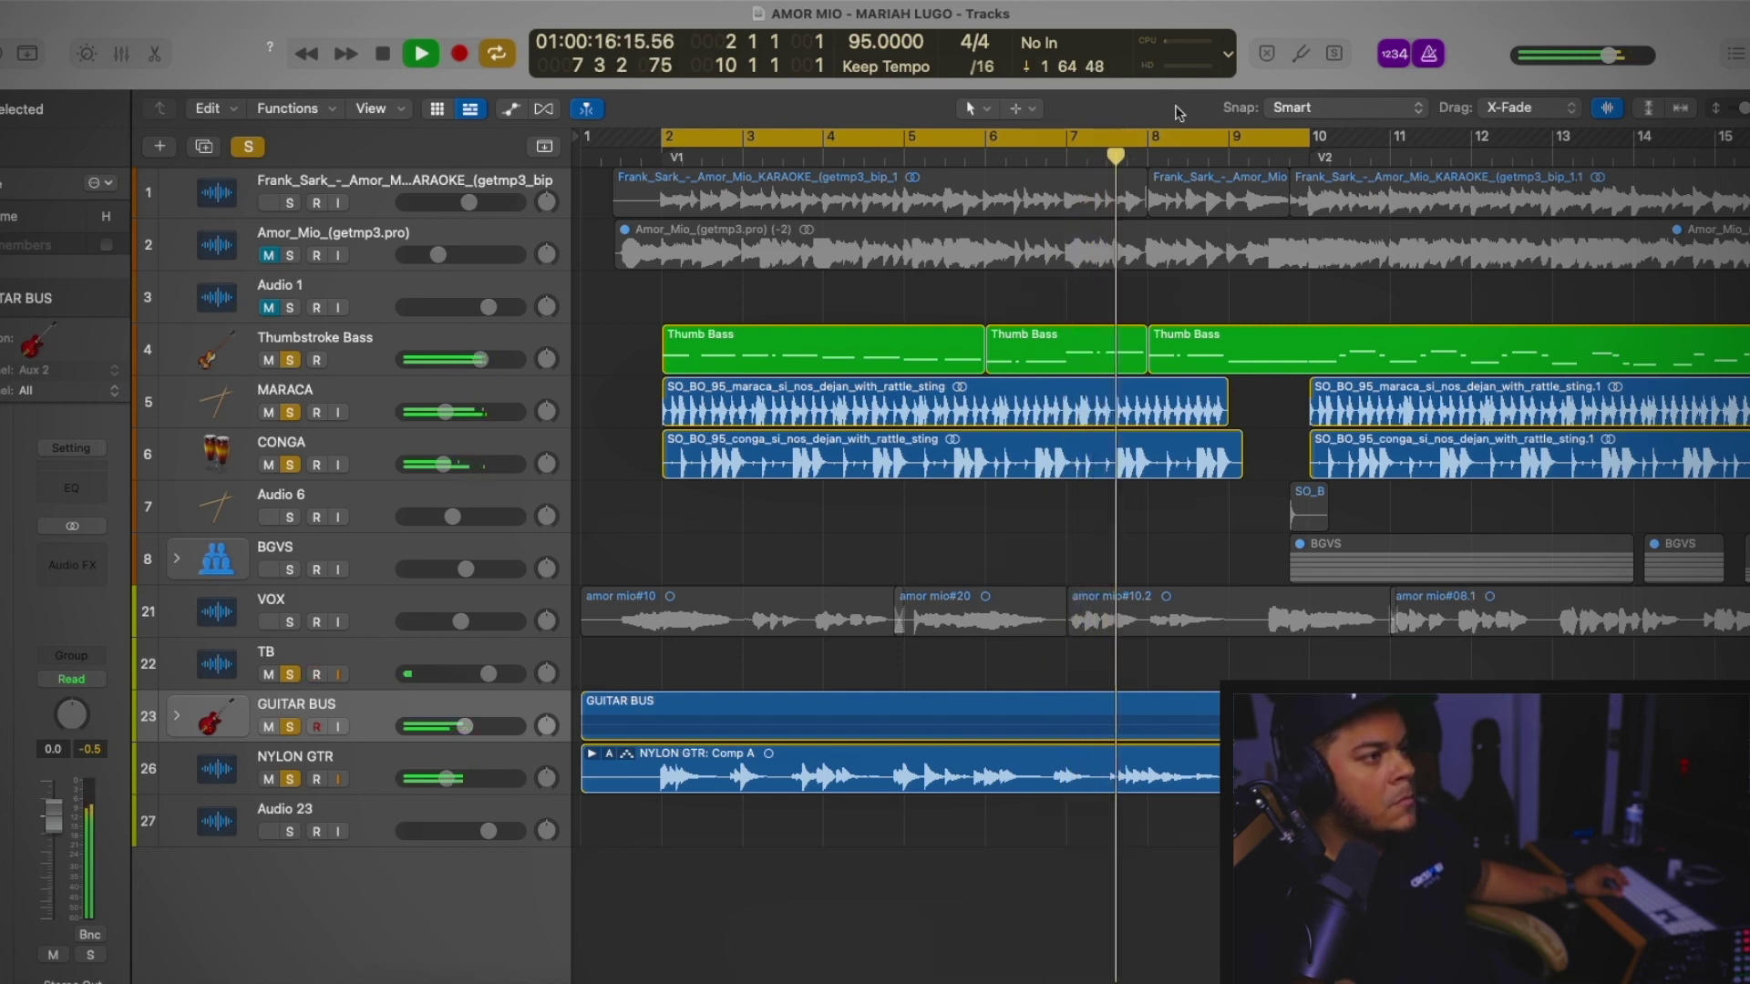
With cycle mode turned off, solo BGVS and lower the Thumbstroke Bass volume slightly, stopping playback at the end
key(c)
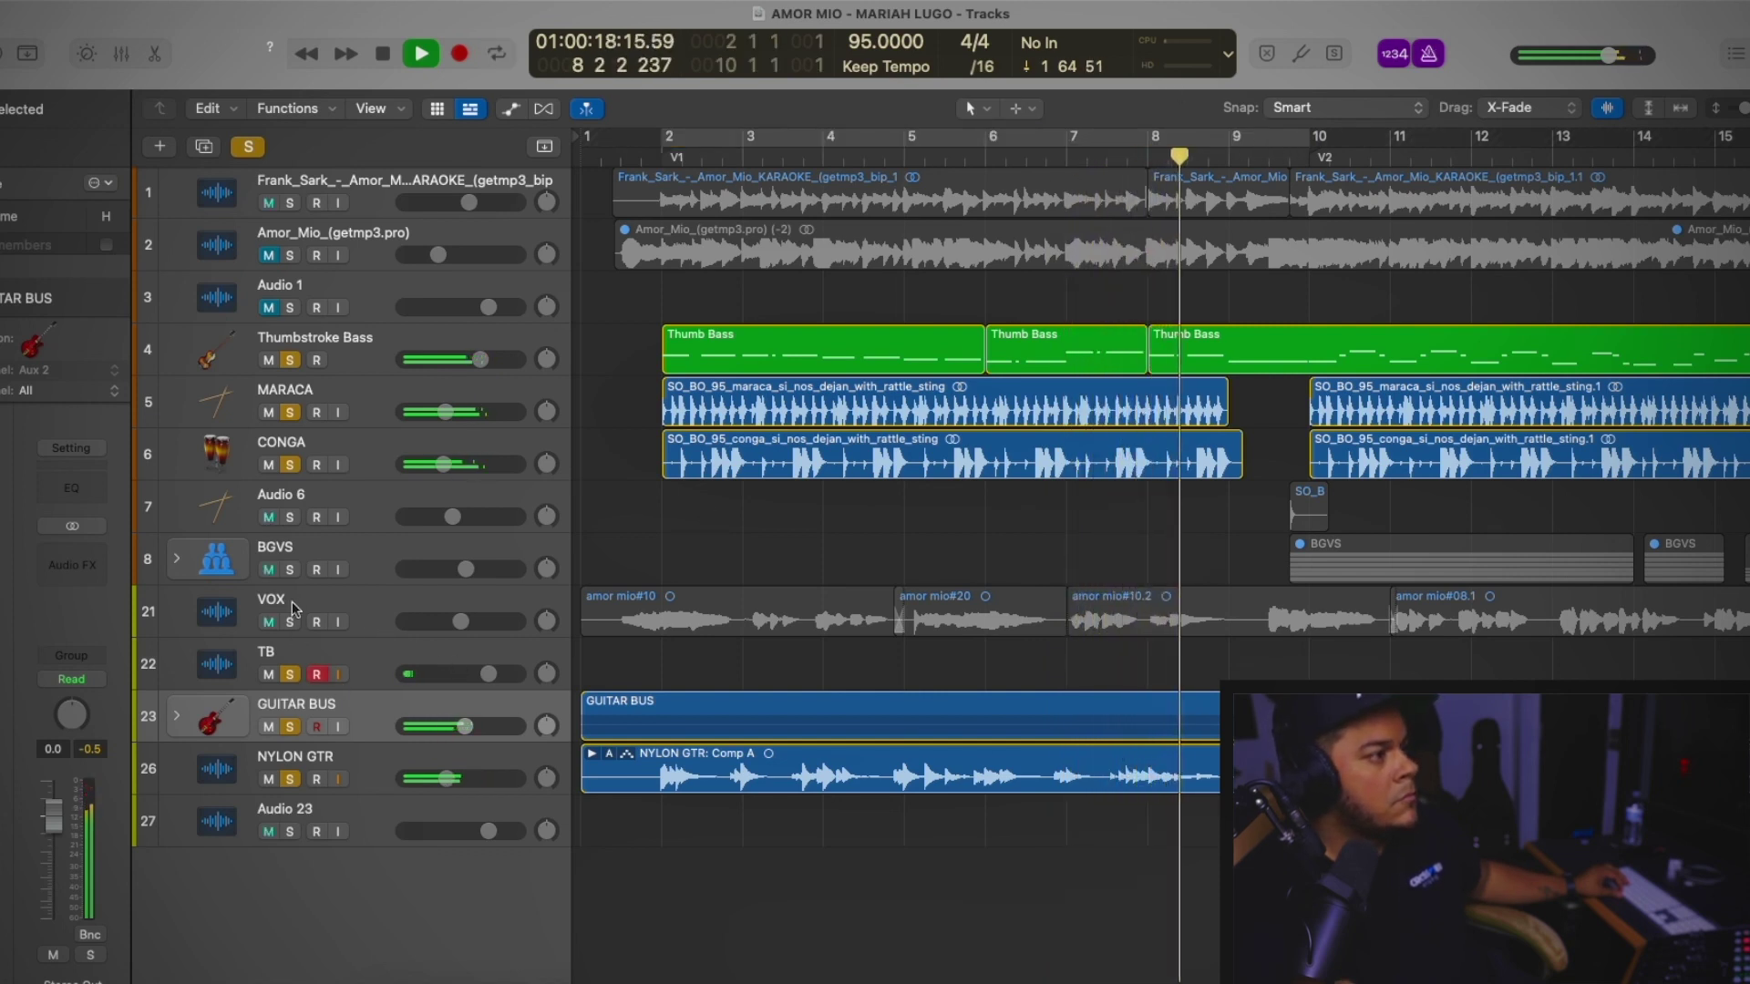
click(289, 569)
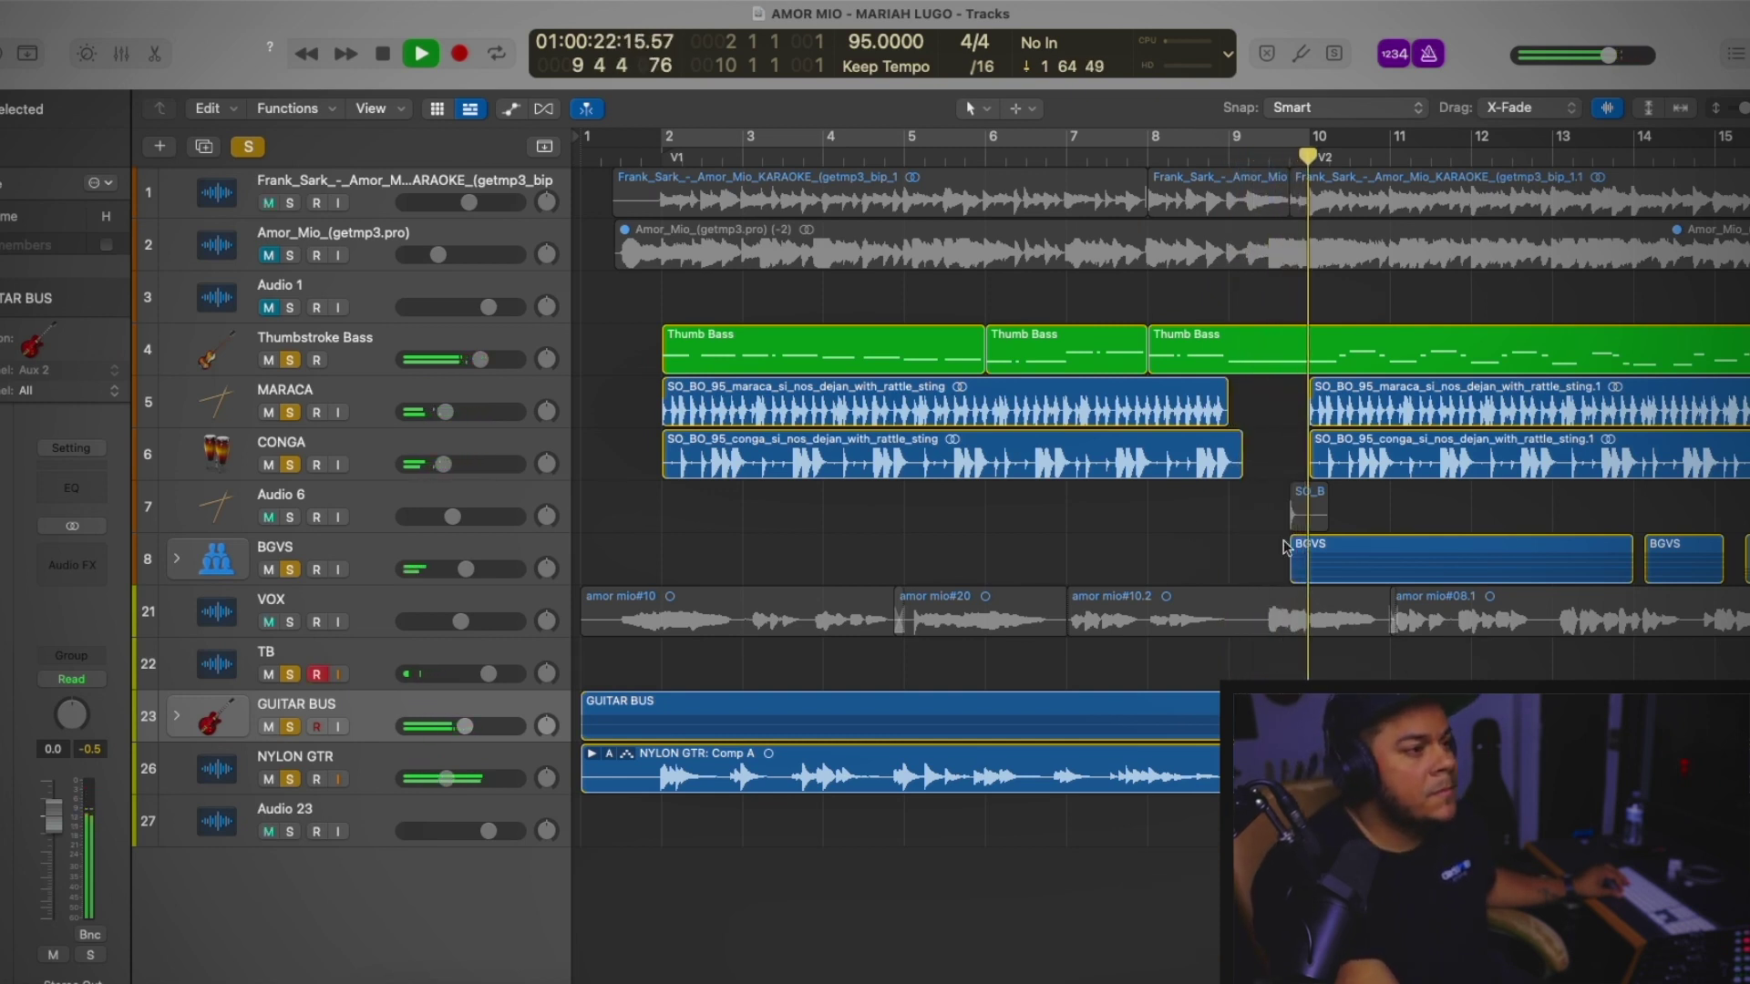
drag(472, 574, 466, 569)
drag(445, 361, 467, 372)
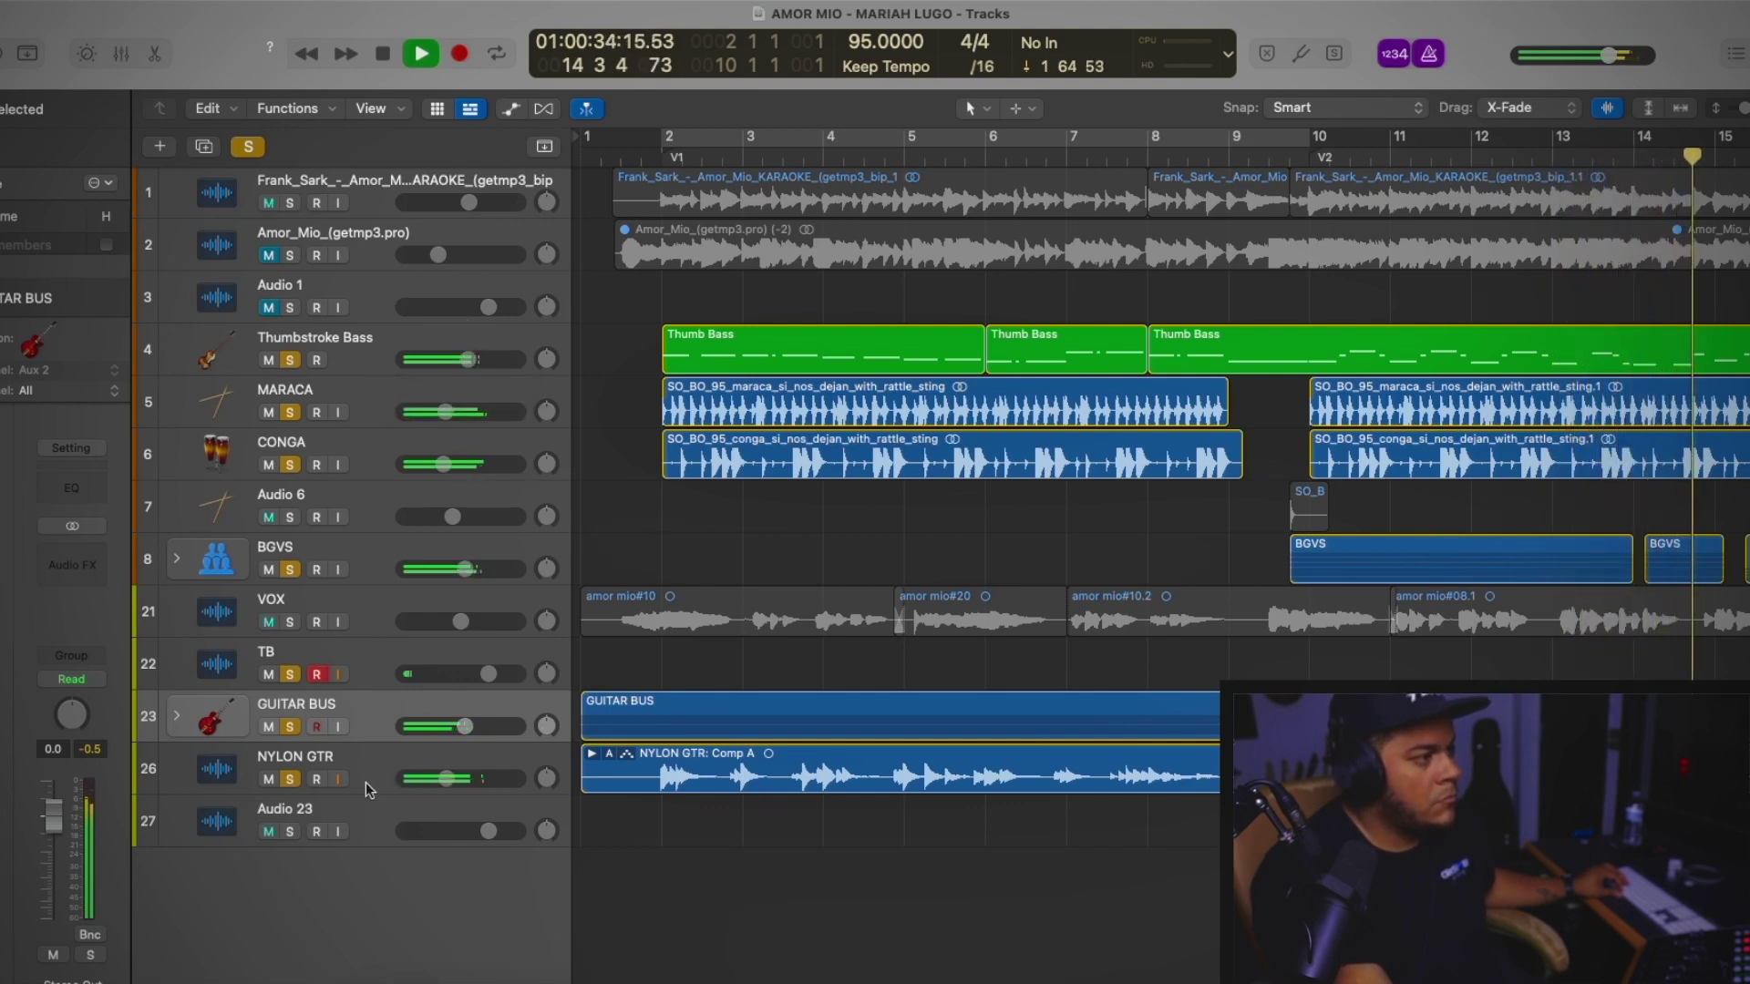
key(space)
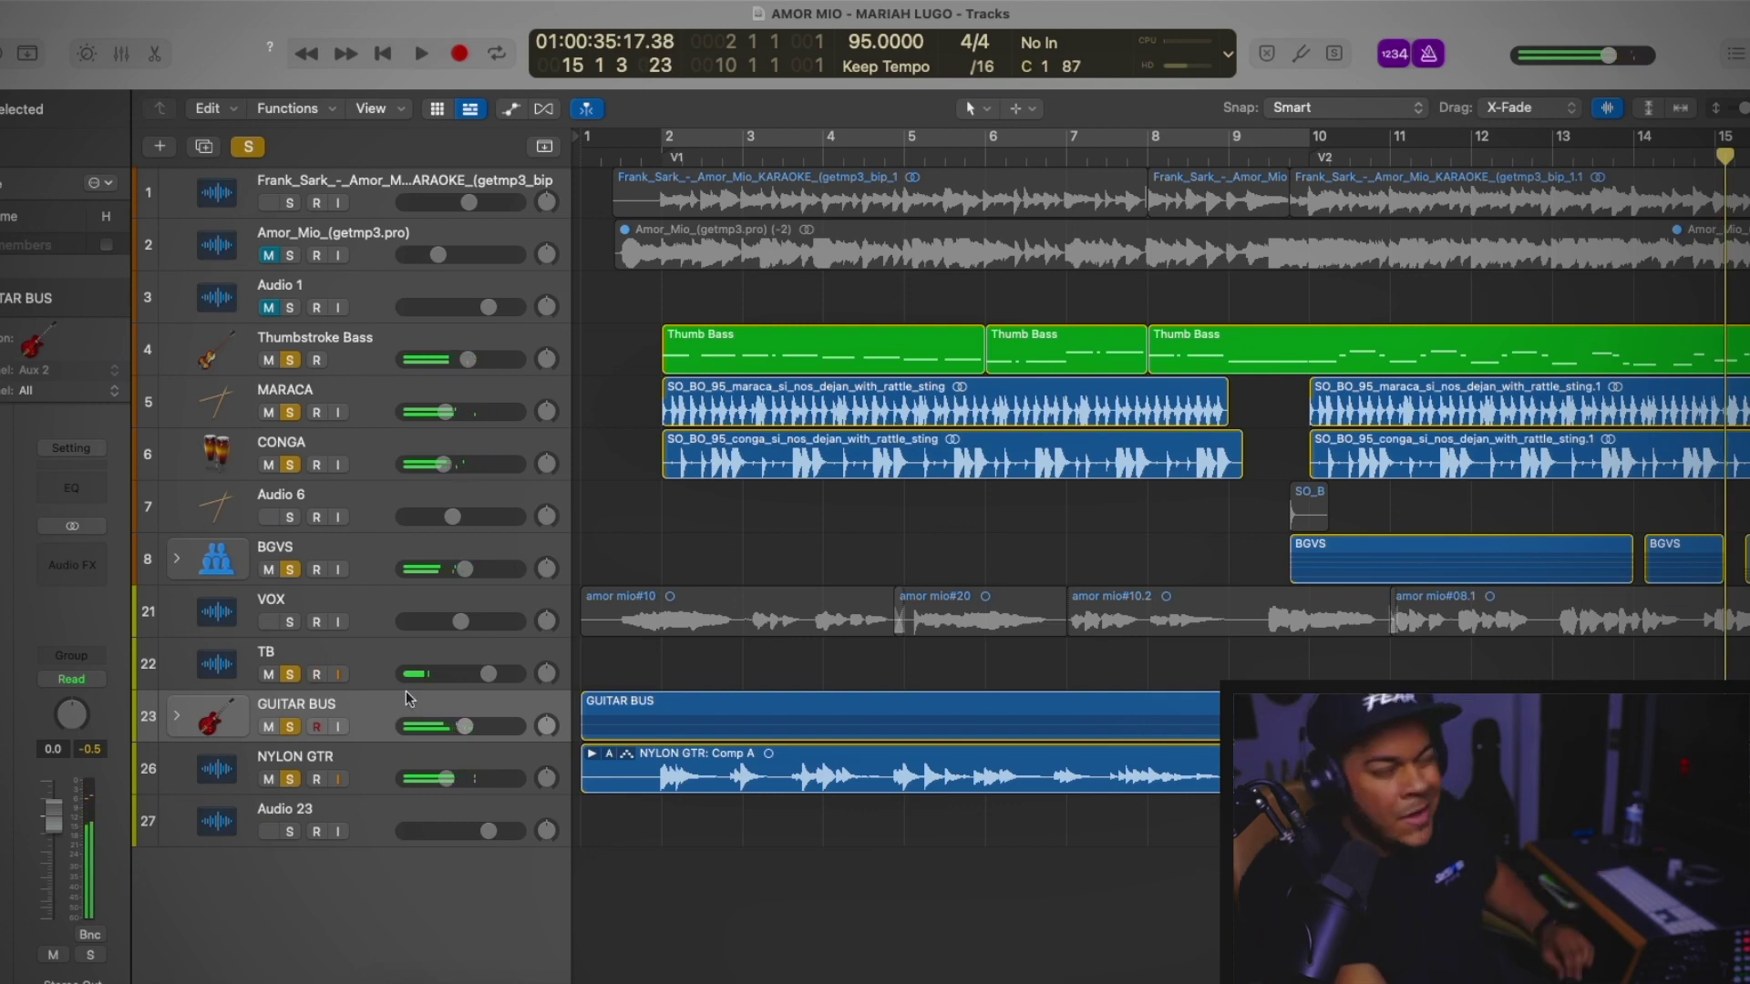